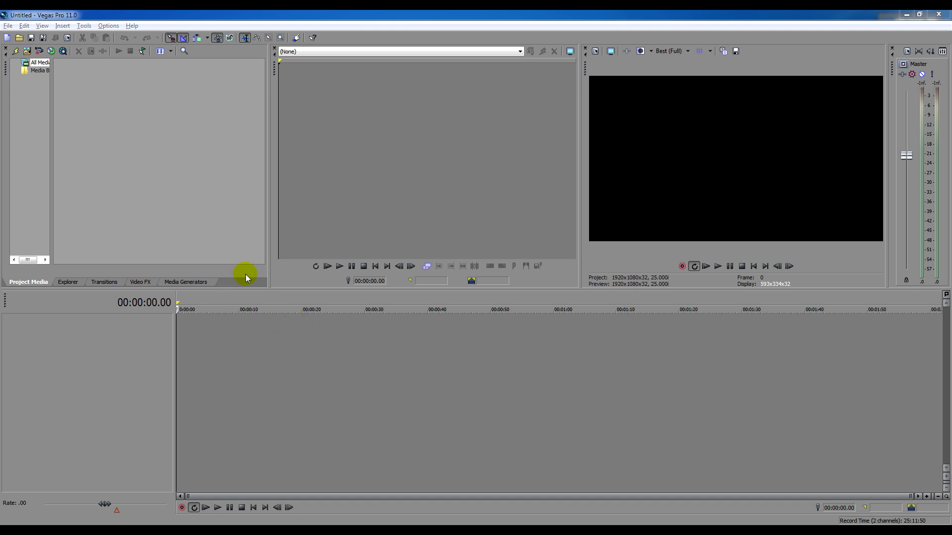
Insert a video track and add a text media event reading "MvNine-O" to it
right_click(208, 335)
click(254, 362)
right_click(221, 335)
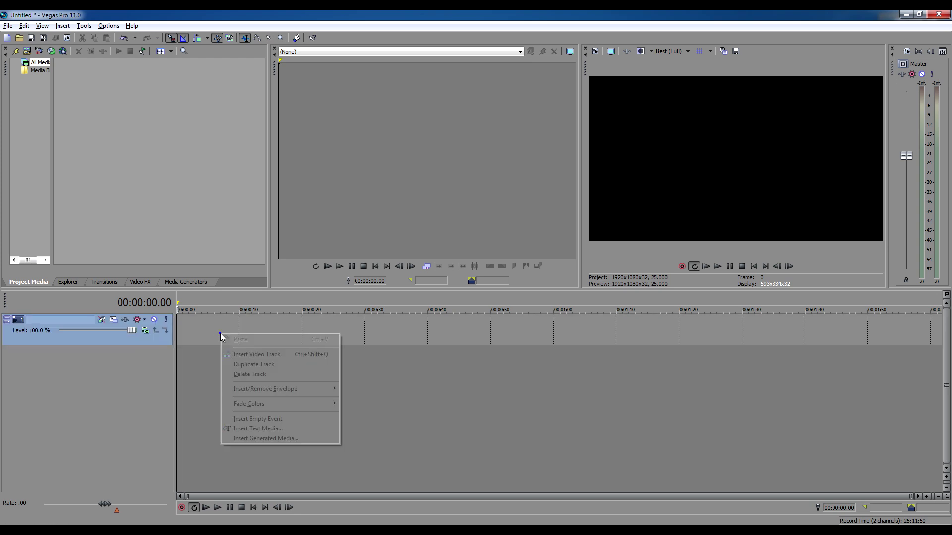
click(270, 429)
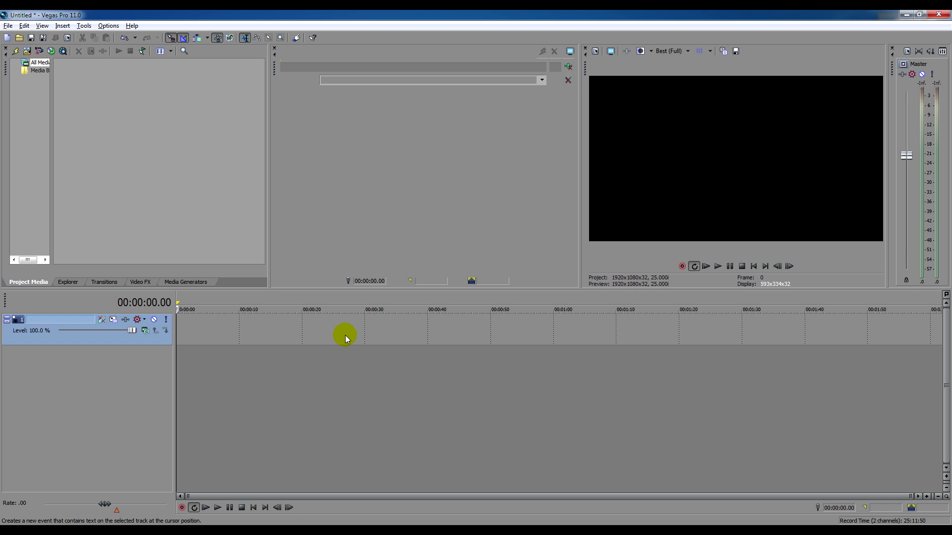
triple_click(484, 157)
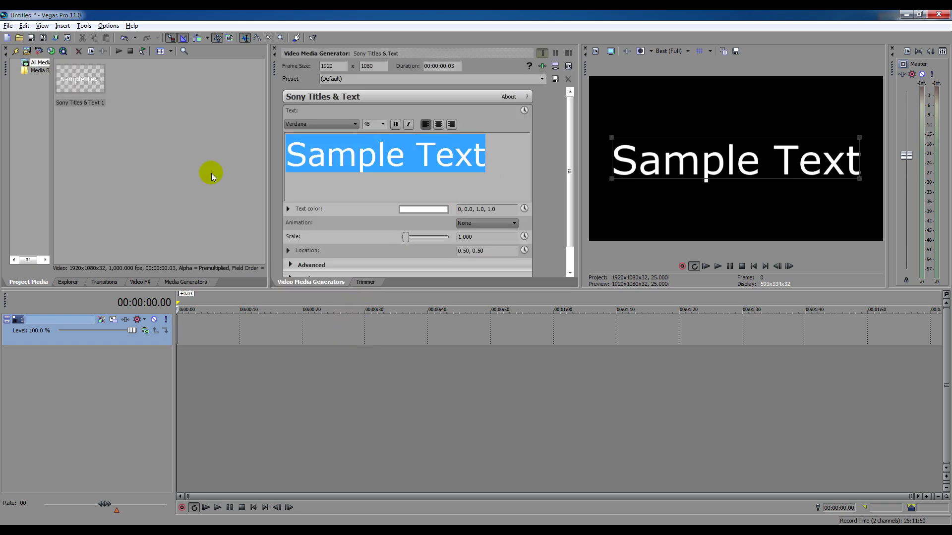
text(MvNi)
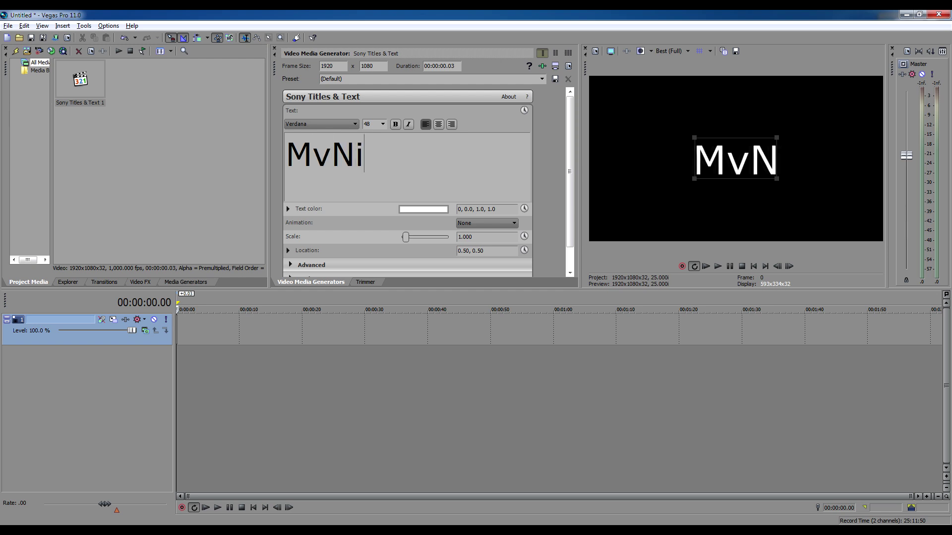
text(ne-O)
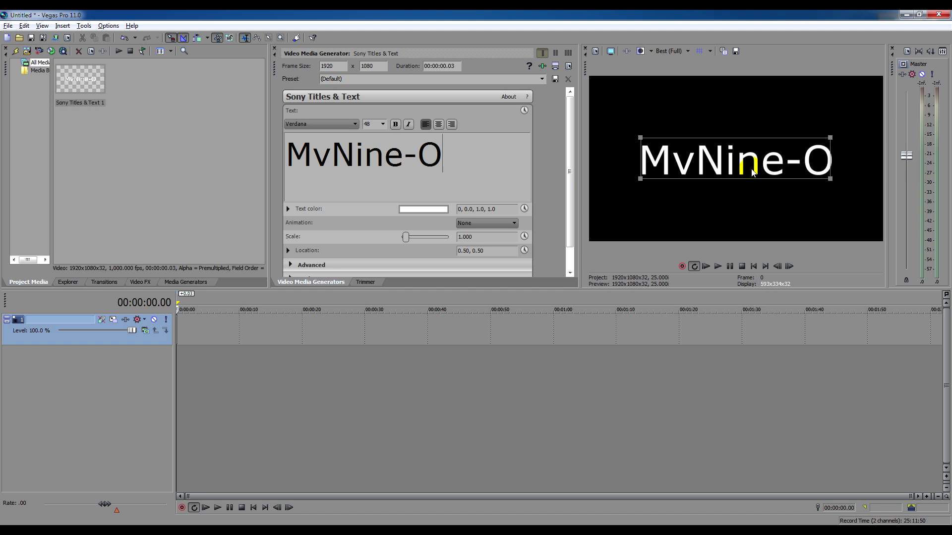
Set the title text's font size to 36 and extend its event on the track to about 19 seconds
triple_click(454, 151)
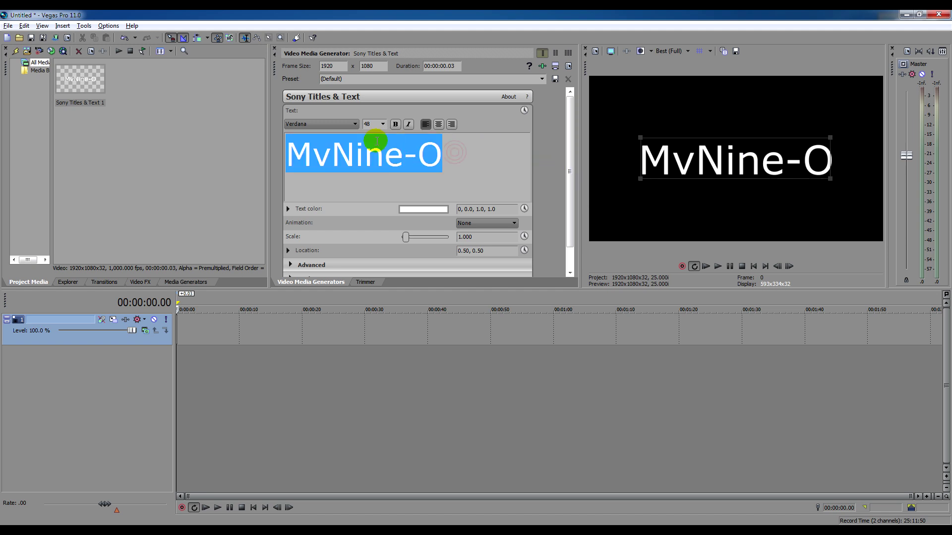
click(383, 125)
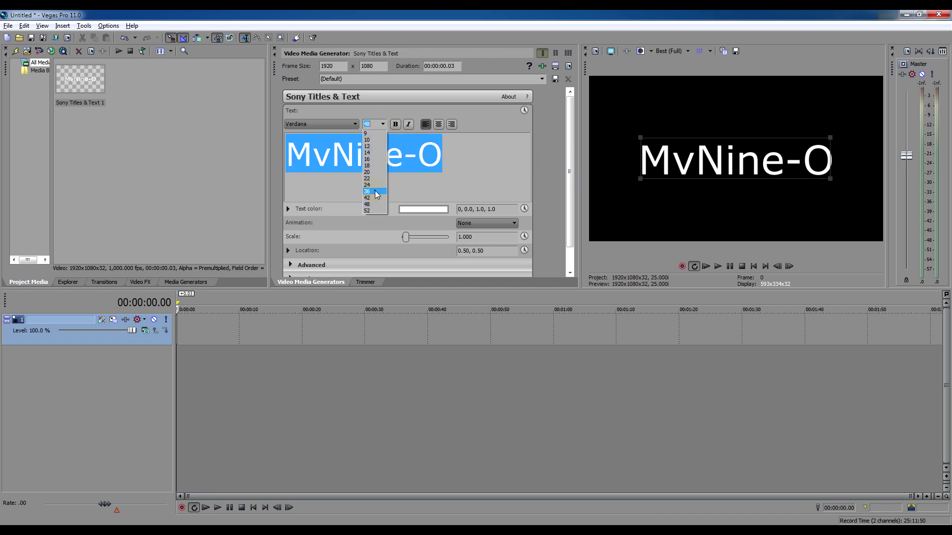
click(375, 192)
click(453, 170)
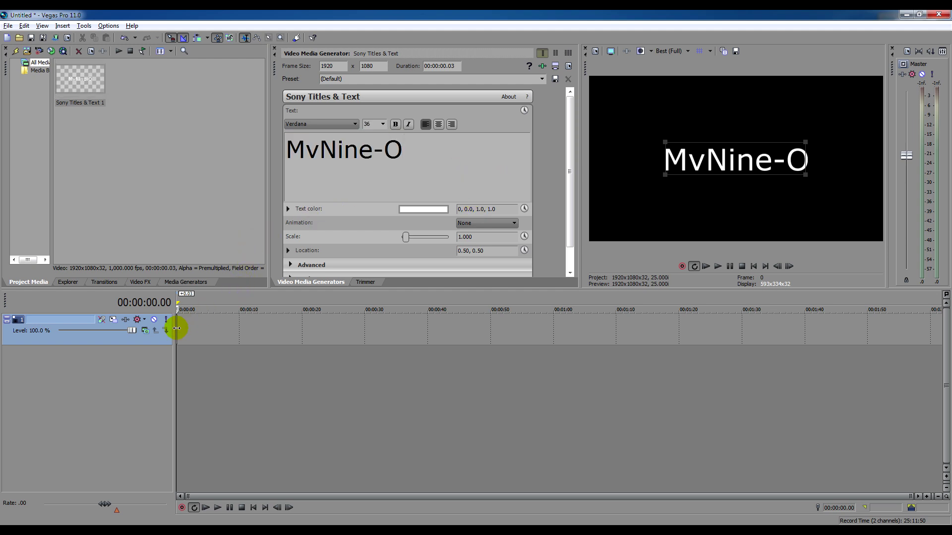
drag(177, 329, 298, 336)
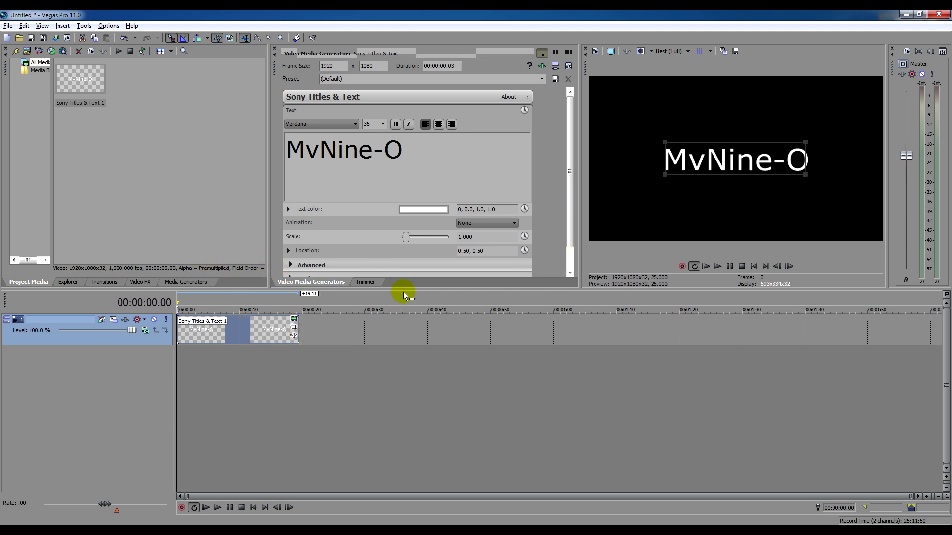
Enlarge the video preview by shrinking the timeline and the media area and collapsing the master audio meters
drag(402, 291, 402, 431)
drag(581, 305, 384, 248)
drag(272, 238, 142, 216)
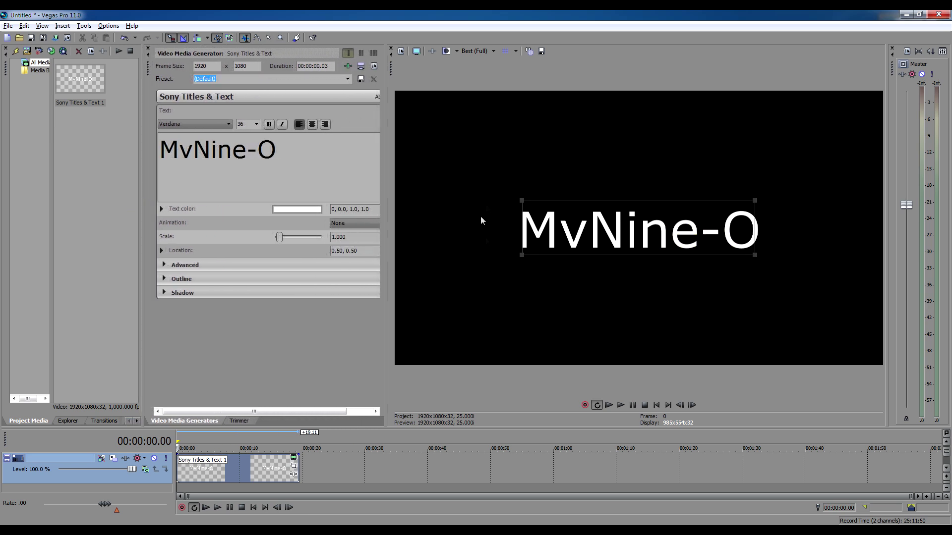
drag(883, 196, 948, 198)
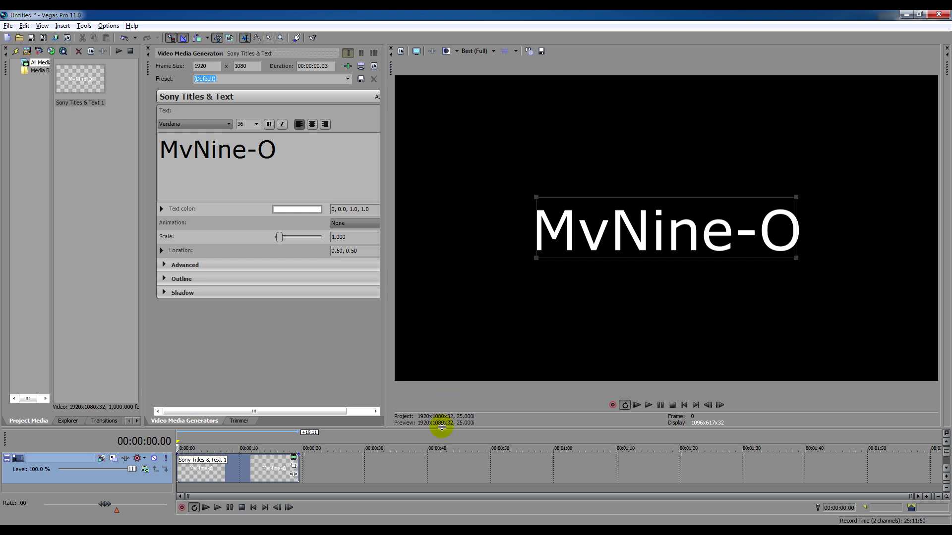
drag(441, 426, 441, 416)
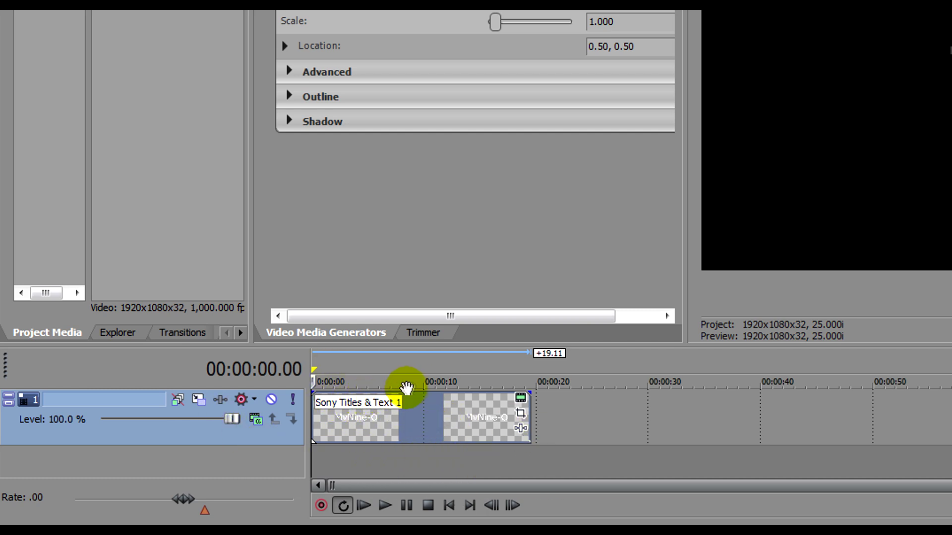
Open Event Pan/Crop for the text event, then widen its area and enlarge the crop workspace
click(521, 415)
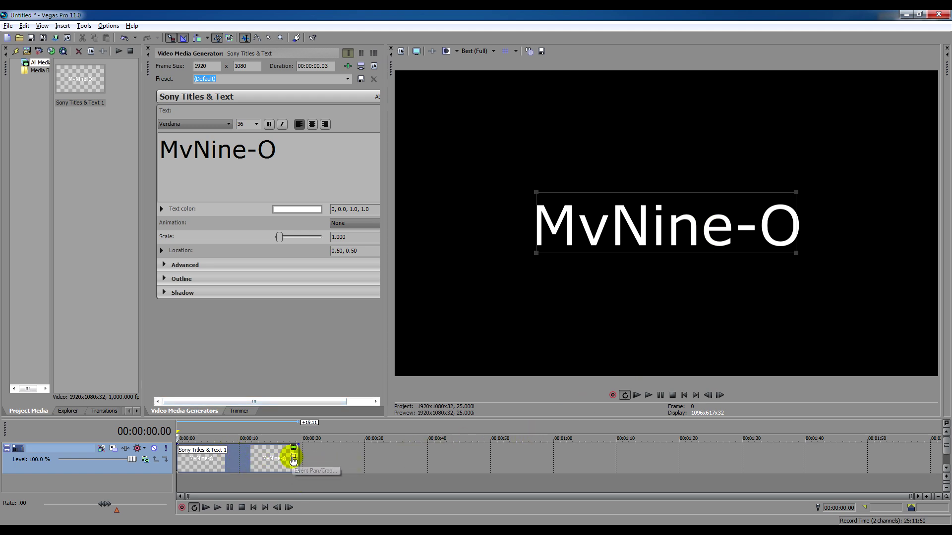
click(293, 457)
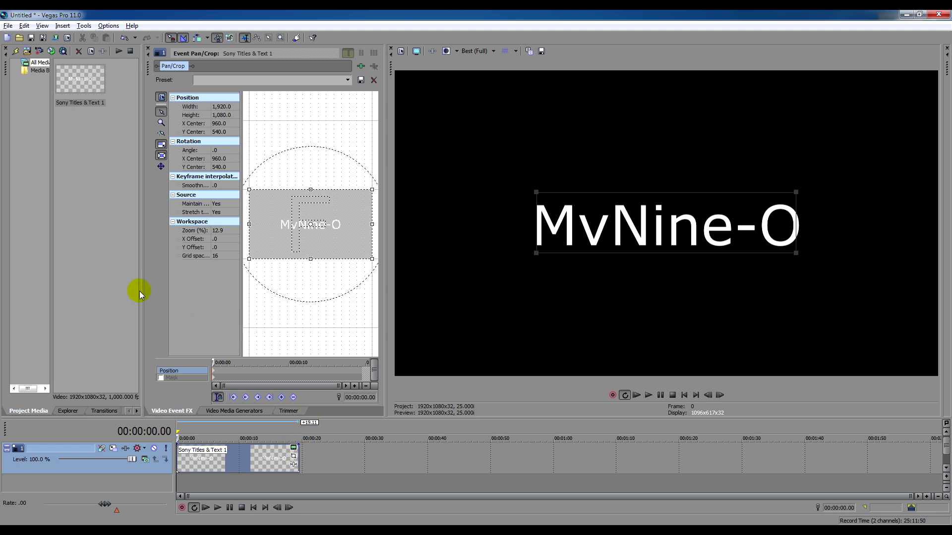
double_click(139, 291)
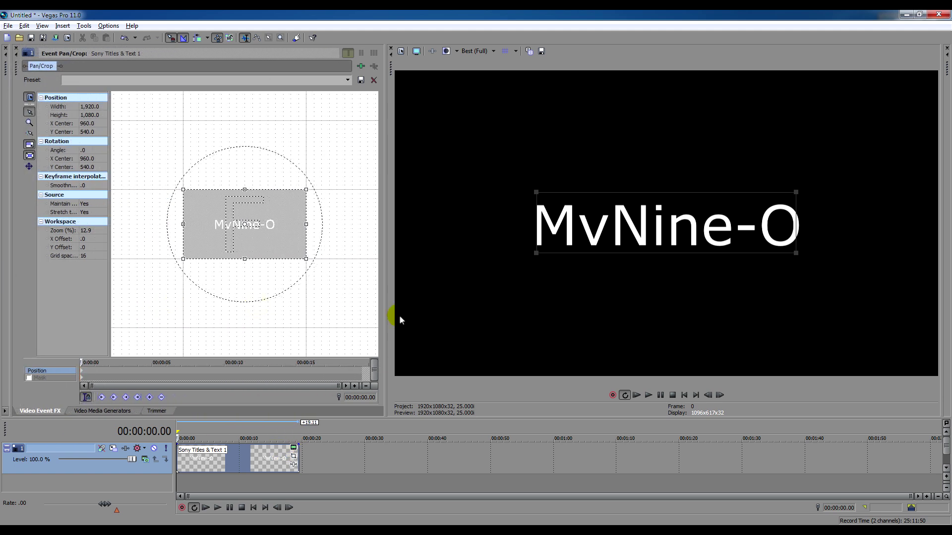
drag(385, 317, 462, 323)
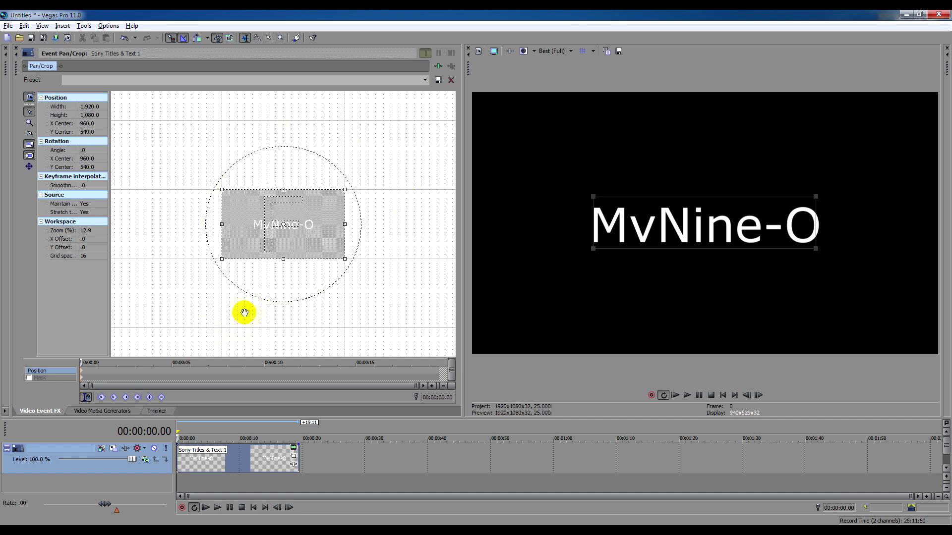
scroll(273, 245, up, 5)
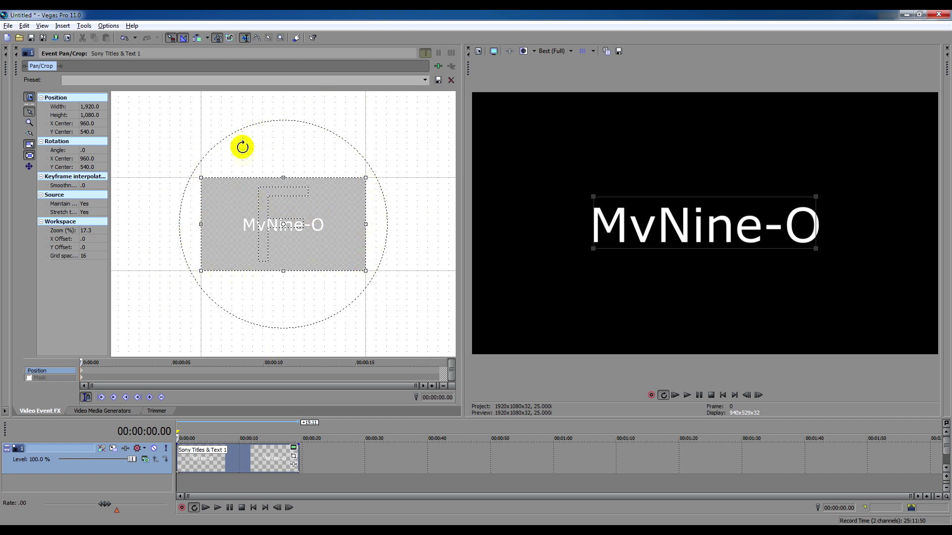
Try rotating the crop frame freehand through a full turn, then restore its original orientation
mouse_move(200, 126)
mouse_down()
mouse_move(214, 132)
mouse_move(198, 112)
mouse_move(202, 127)
mouse_up()
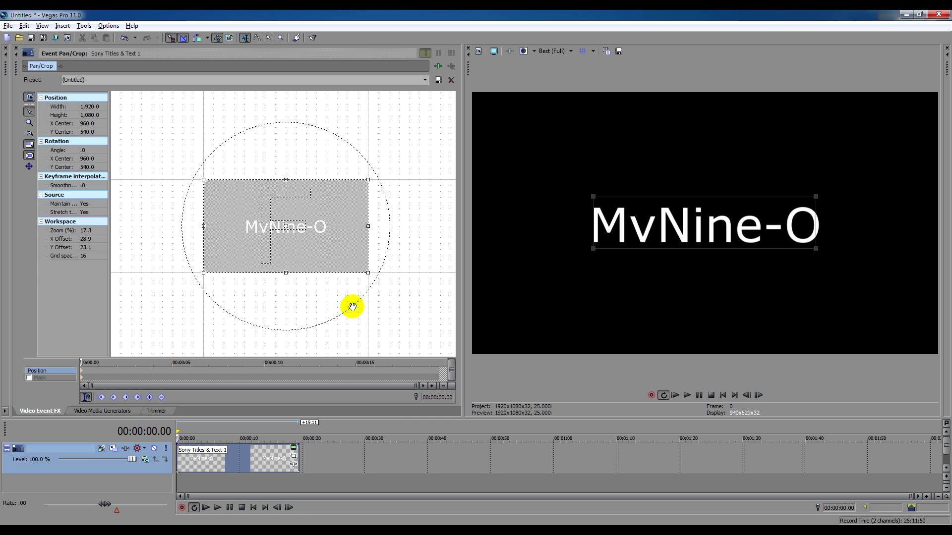
drag(354, 304, 386, 327)
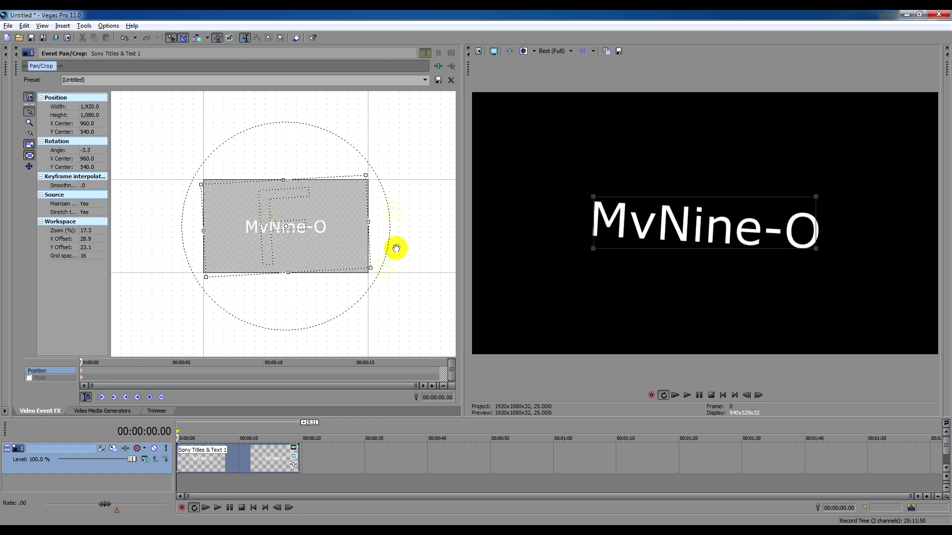
drag(357, 300, 381, 339)
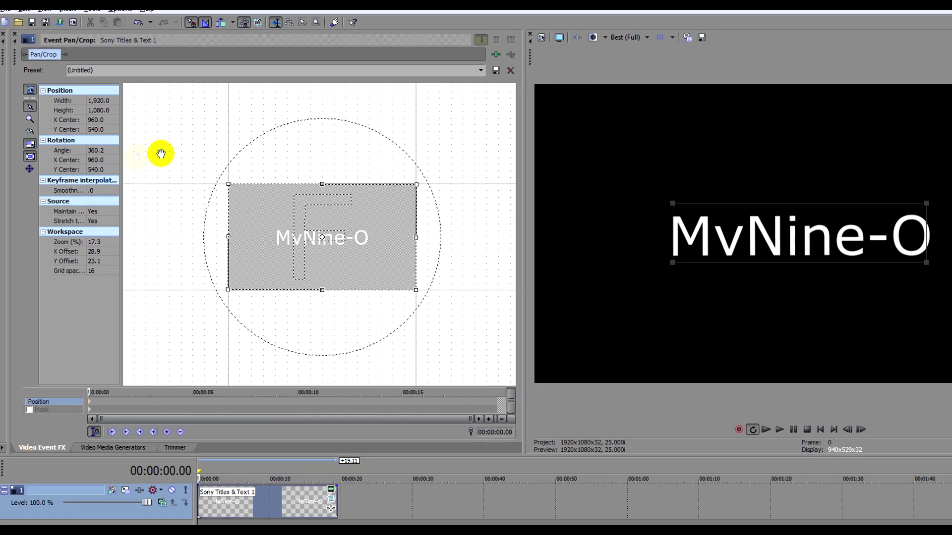
right_click(325, 272)
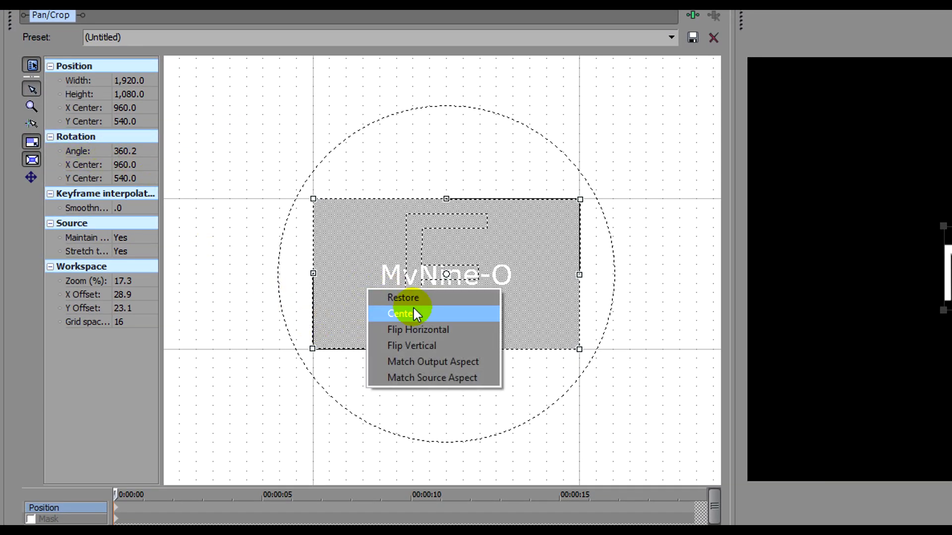
click(414, 314)
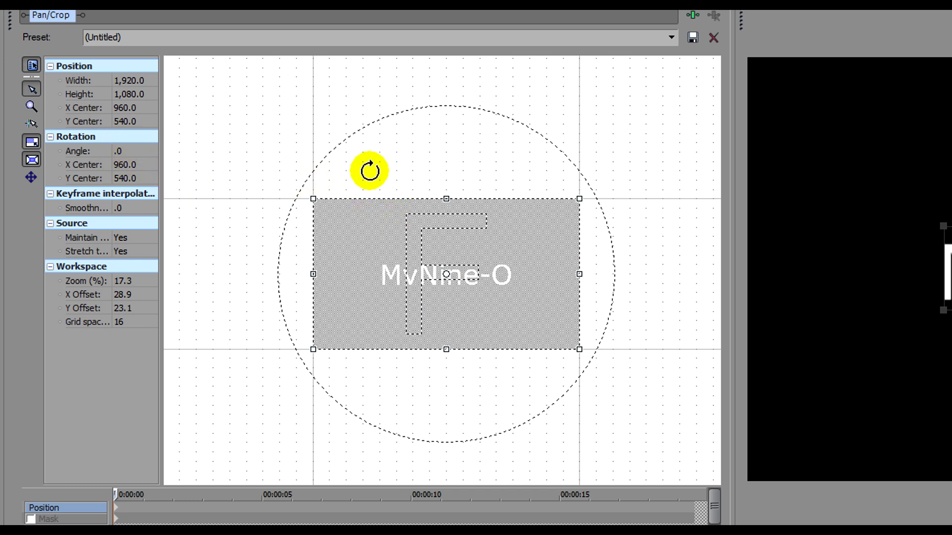
Try rotating the crop frame a full turn the other way, set its angle to exactly 360, then restore it
drag(382, 121, 416, 204)
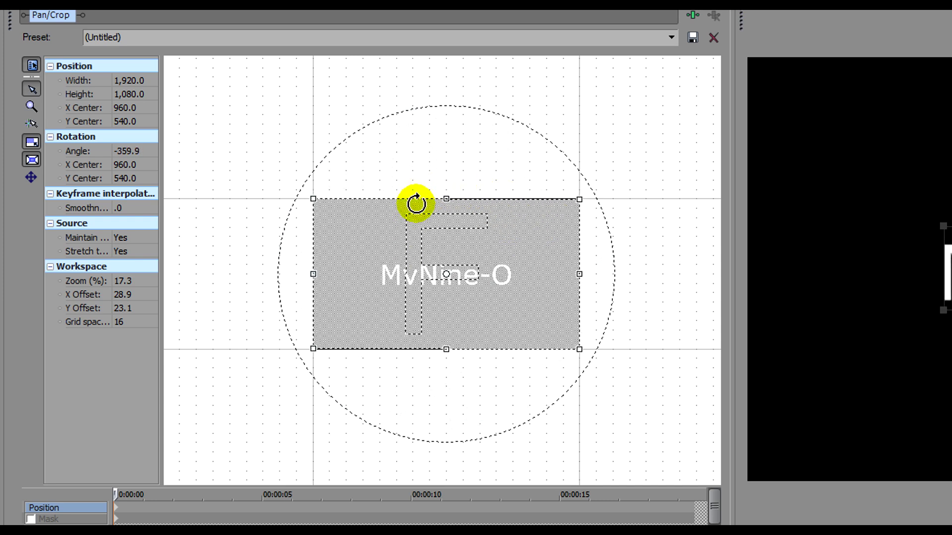
click(126, 152)
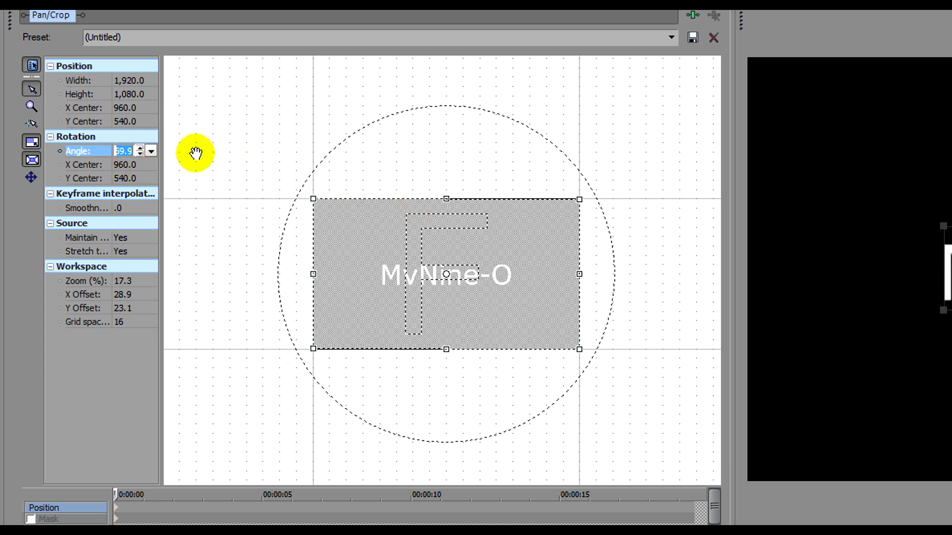
text(360)
key(Return)
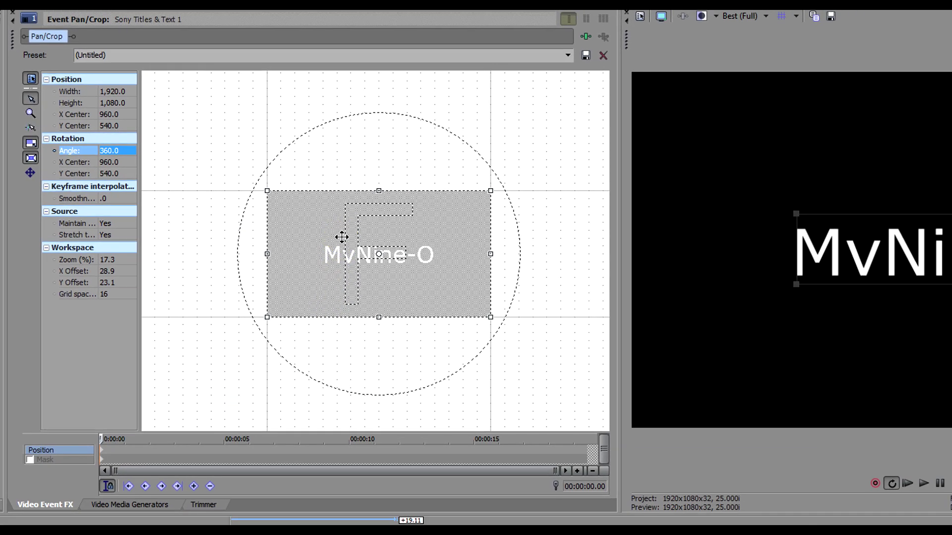
right_click(402, 254)
click(330, 239)
Add a Position keyframe at 00:00:00.12 with a rotation angle of 360 to the text event's Pan/Crop
click(102, 416)
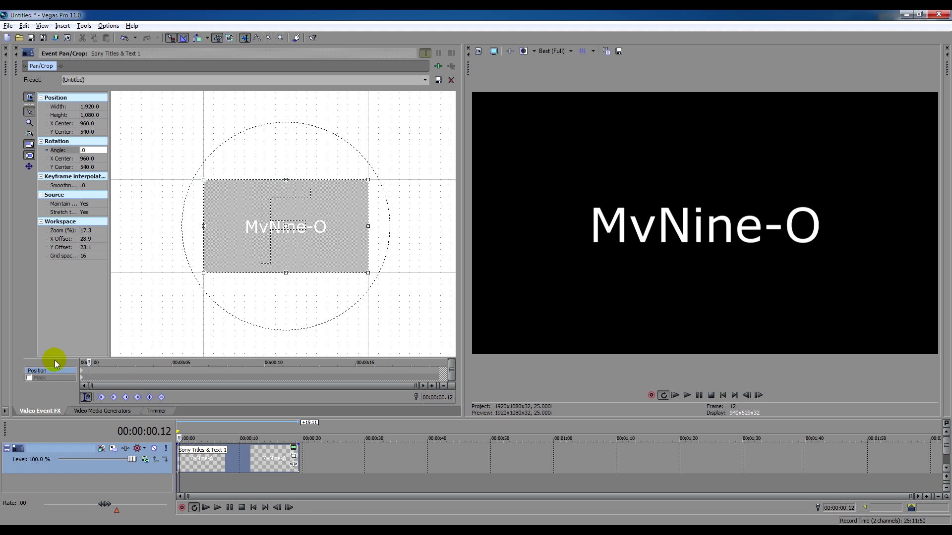
click(29, 378)
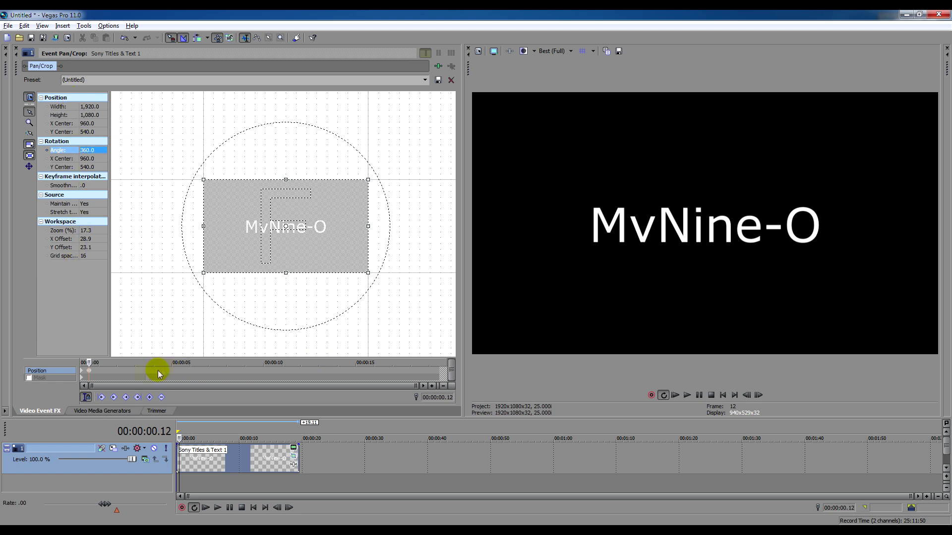
click(105, 376)
scroll(114, 376, up, 6)
scroll(110, 376, down, 3)
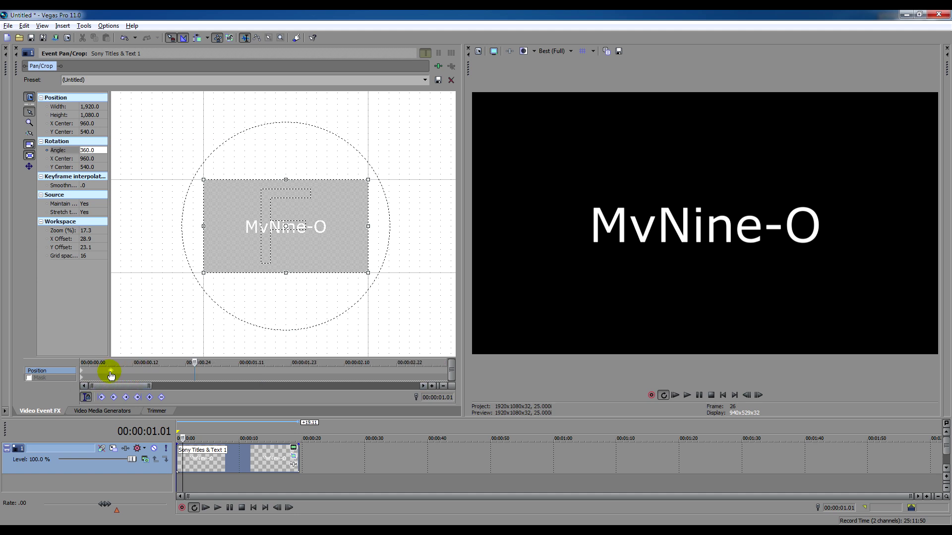
Preview the rotation, move its keyframe to about 00:00:02.08, and play it again from the start
click(722, 395)
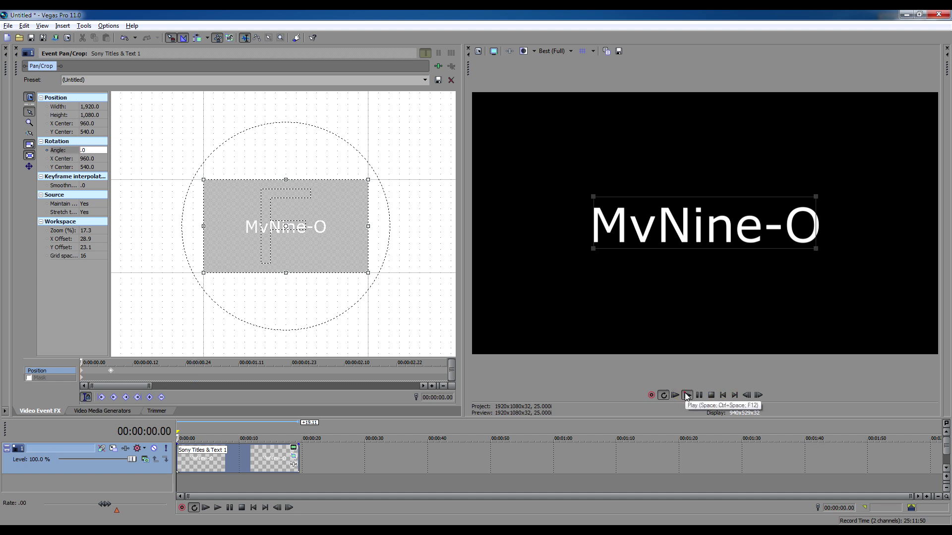
click(686, 395)
click(711, 395)
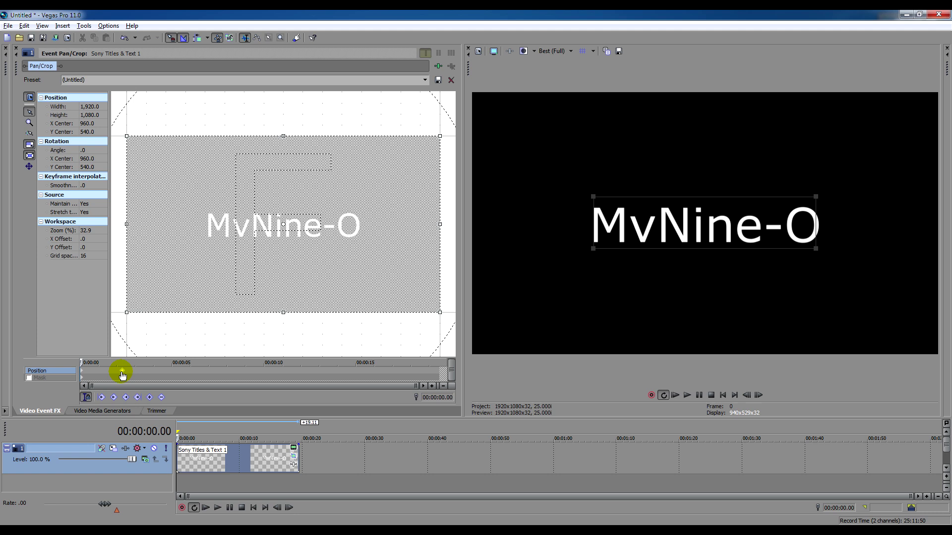
click(686, 395)
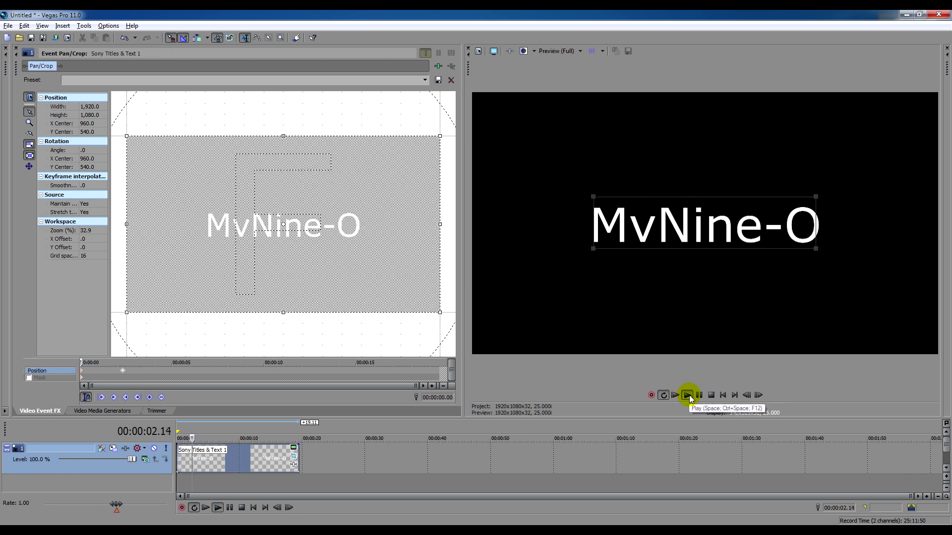
click(711, 395)
Set the rotation angle of the keyframe at 00:00:02.08 to 720 and play the spin from the start
click(136, 370)
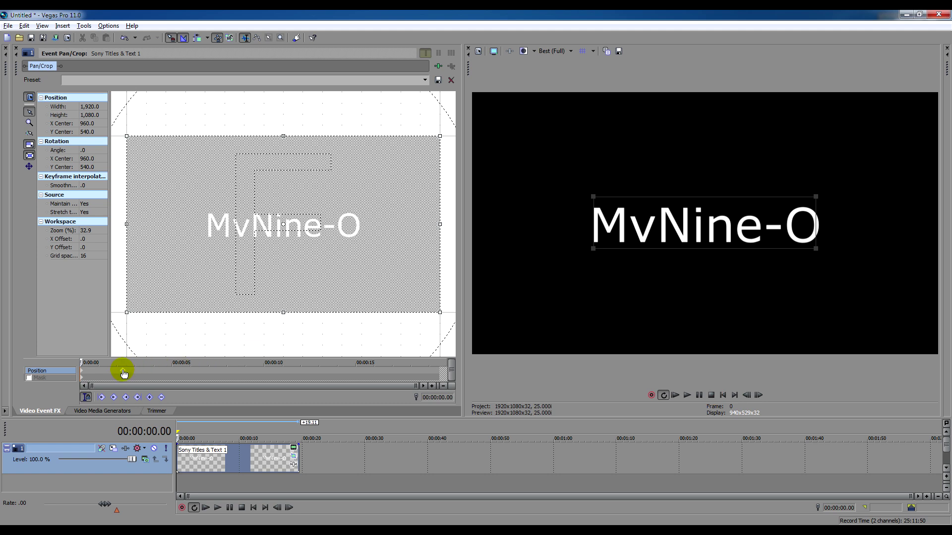
click(124, 372)
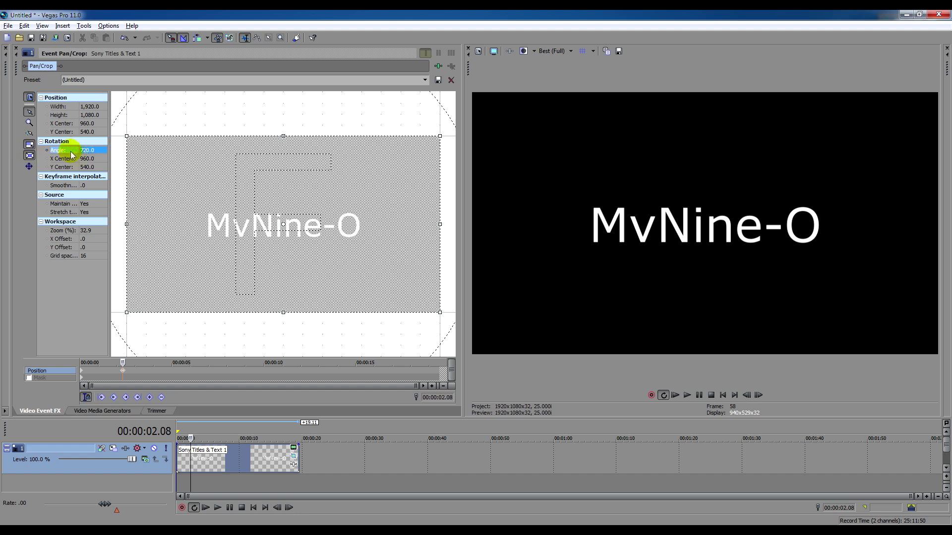
click(725, 396)
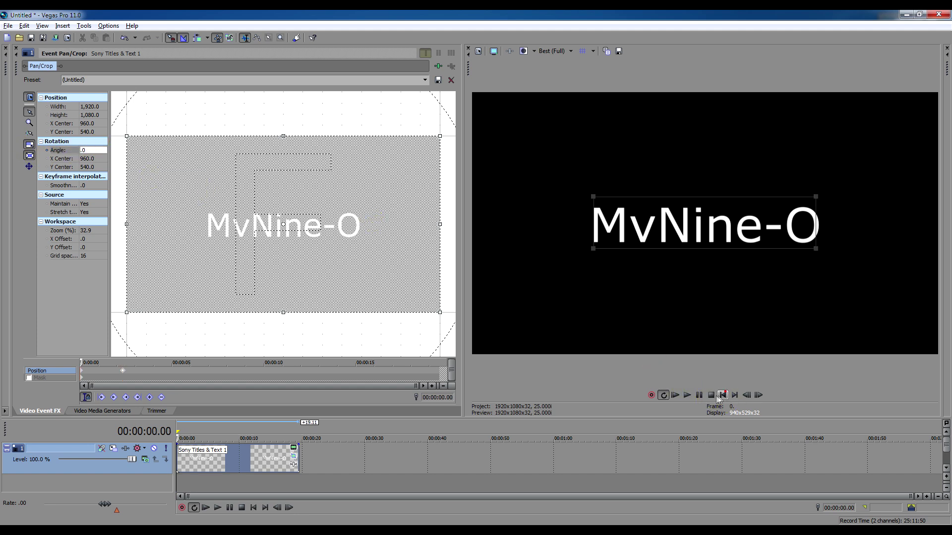
click(687, 395)
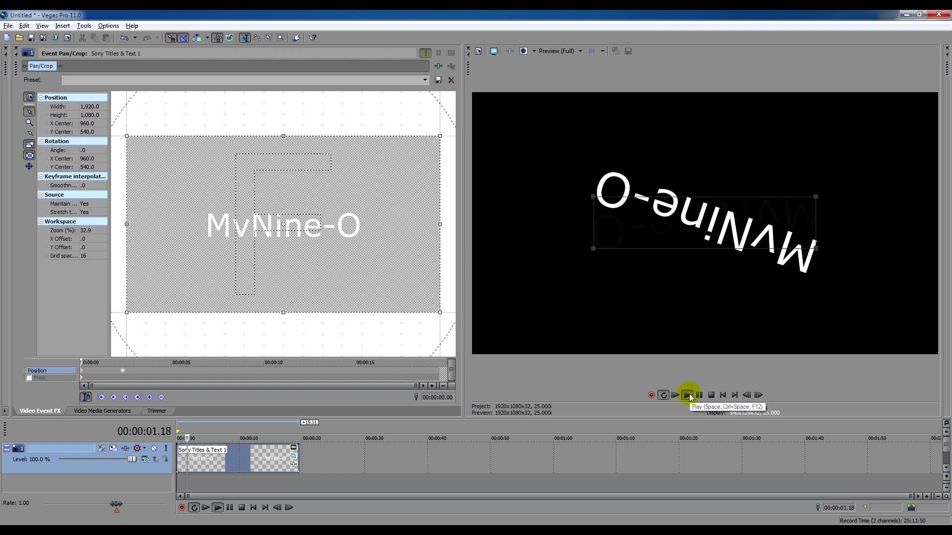
Replay the spin from the start and delete the Position keyframe at about 00:00:02.08
click(711, 395)
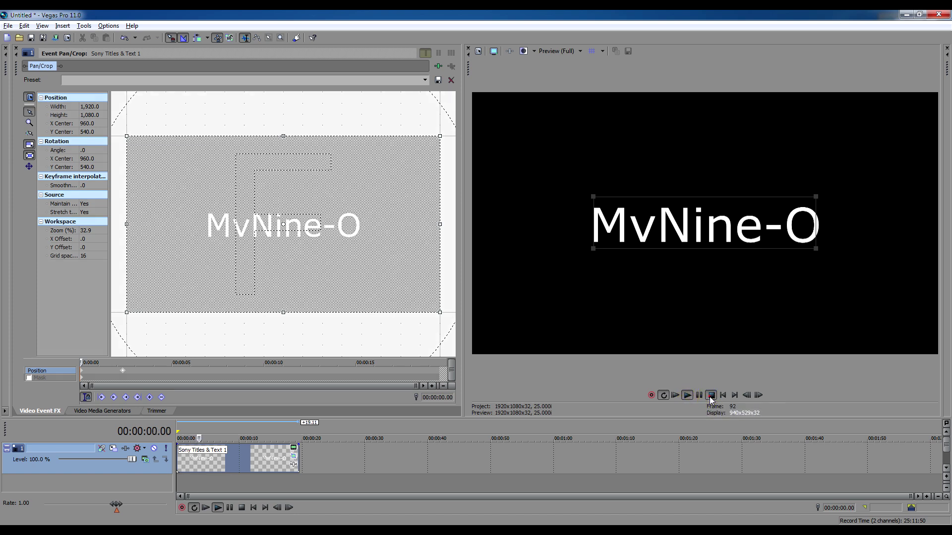
click(687, 395)
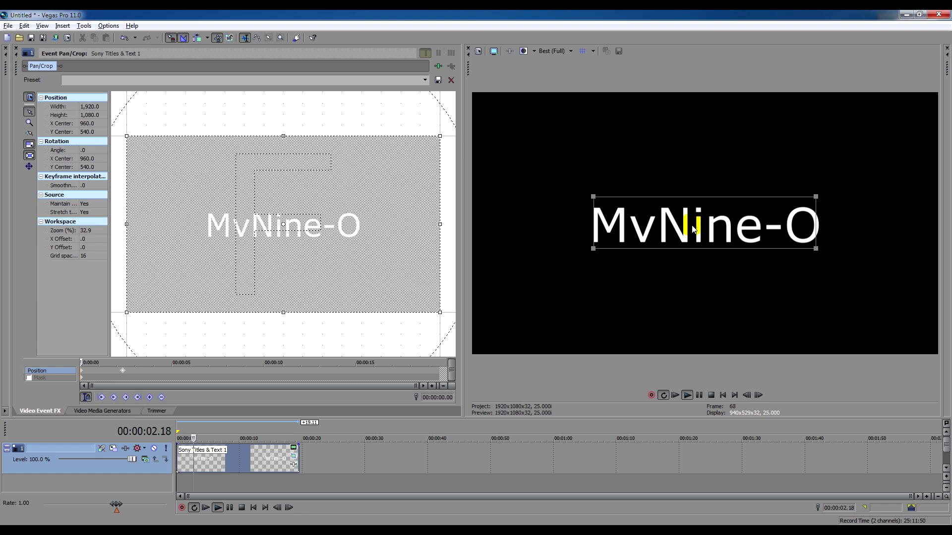
click(711, 396)
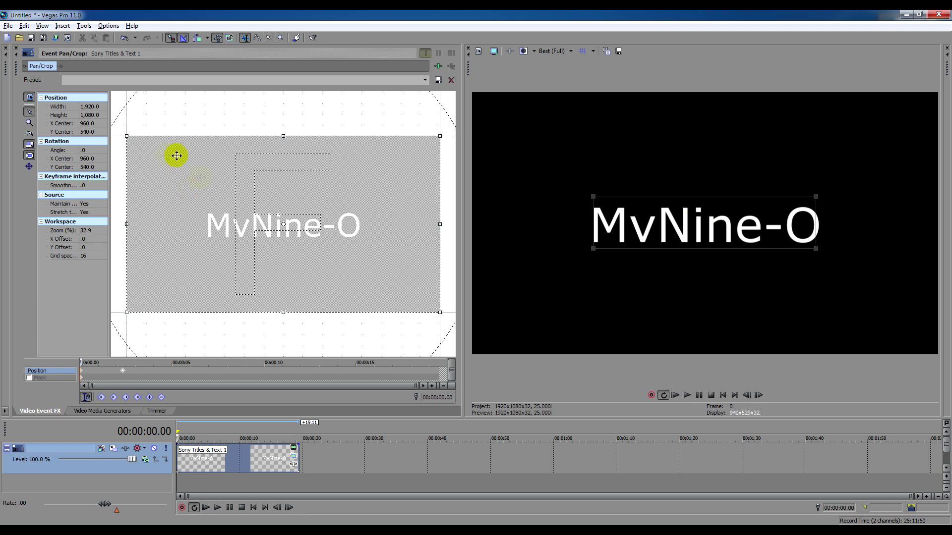
scroll(140, 170, down, 5)
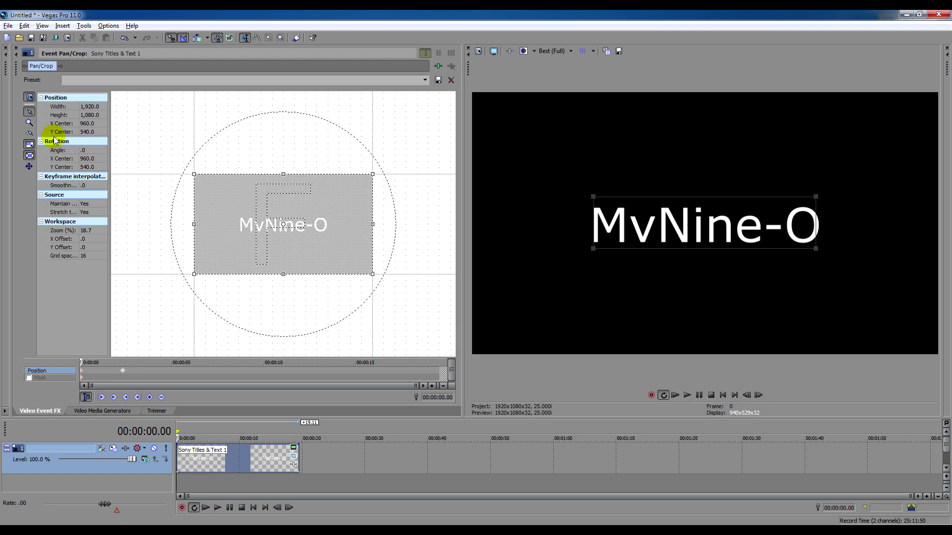
right_click(123, 375)
click(144, 417)
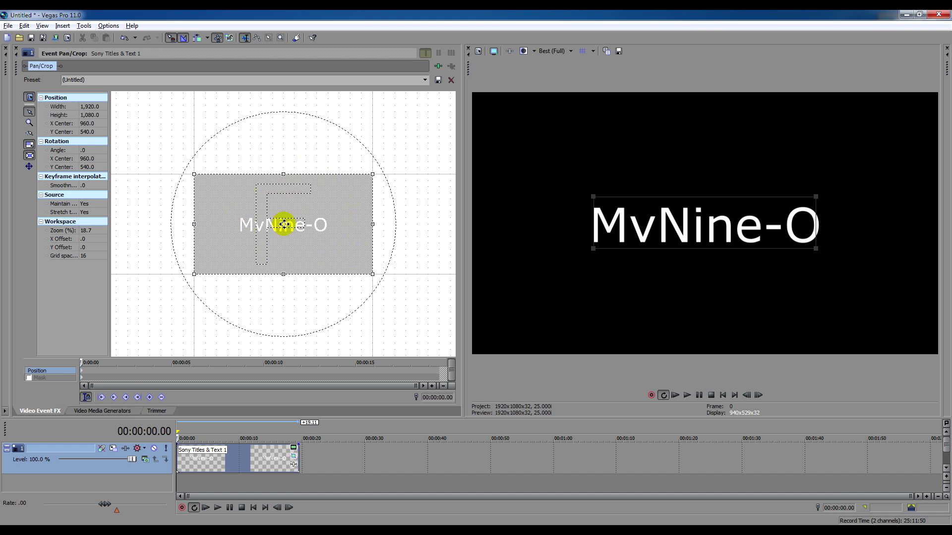
Move the Pan/Crop rotation center to about X 505.9, Y 614.8, near the first letters of the text
mouse_move(283, 224)
mouse_down()
mouse_move(266, 229)
mouse_move(282, 224)
mouse_up()
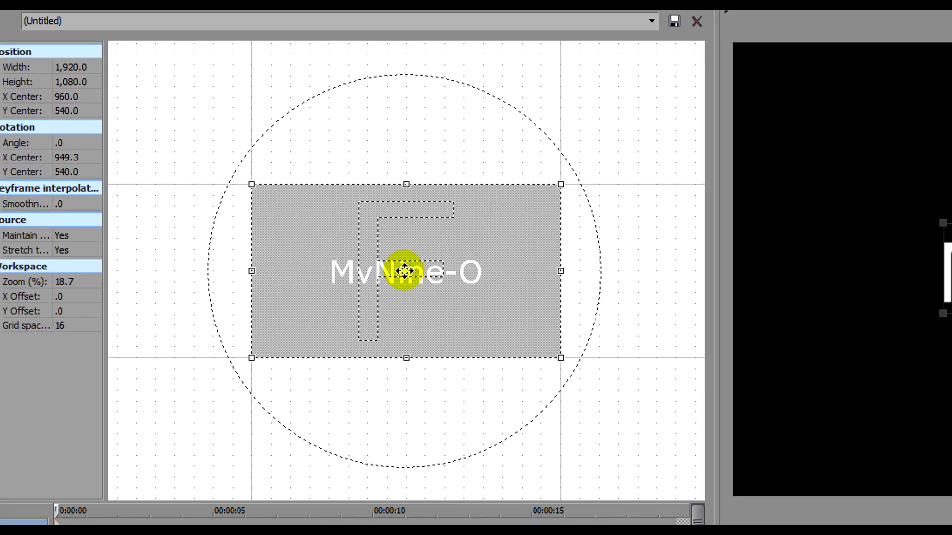
drag(404, 272, 334, 283)
scroll(383, 294, down, 5)
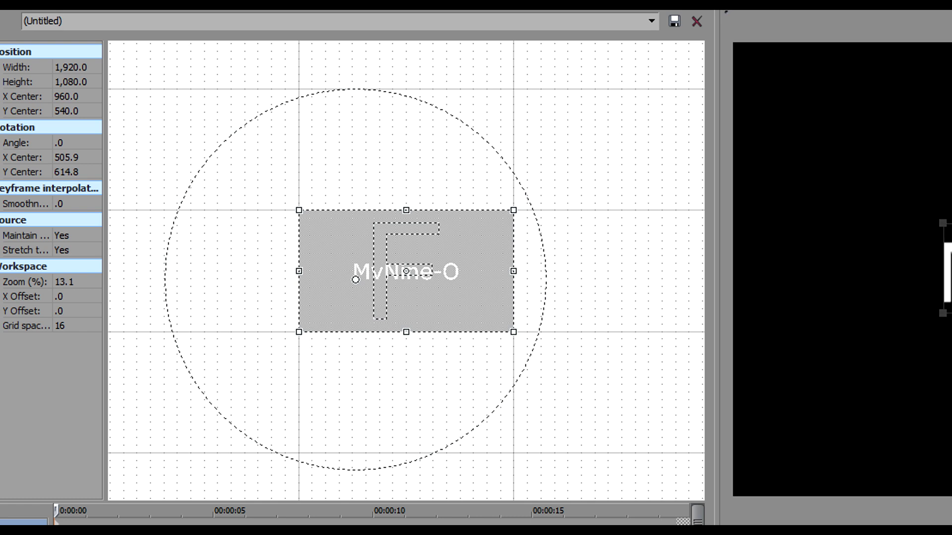
click(536, 330)
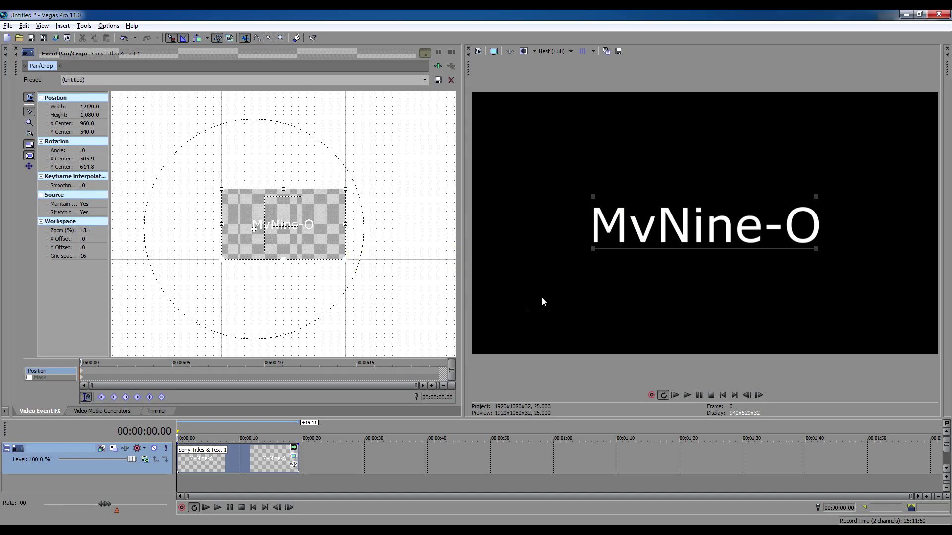
Add a Position keyframe at 00:00:00.24 by rotating the crop frame to an angle of about 21.8
click(126, 397)
click(97, 371)
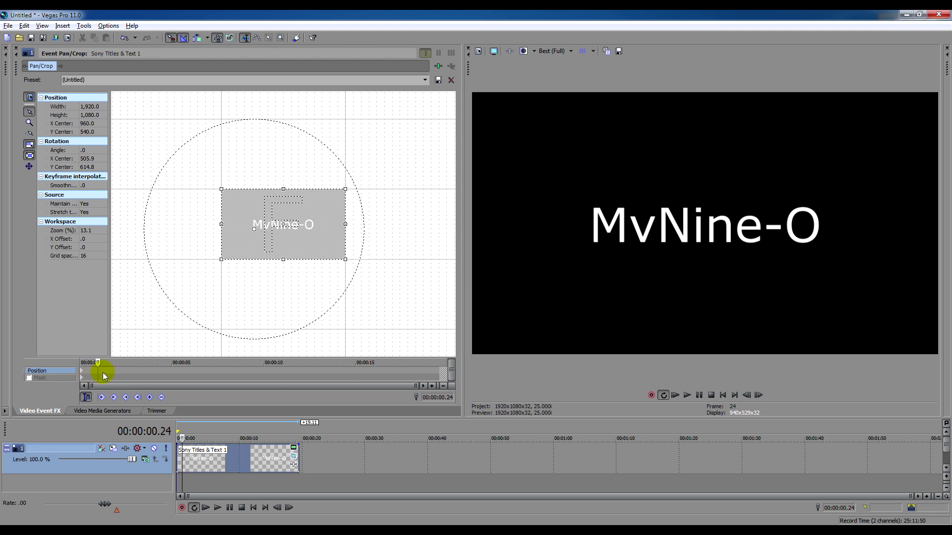
drag(337, 298, 351, 317)
drag(333, 350, 327, 365)
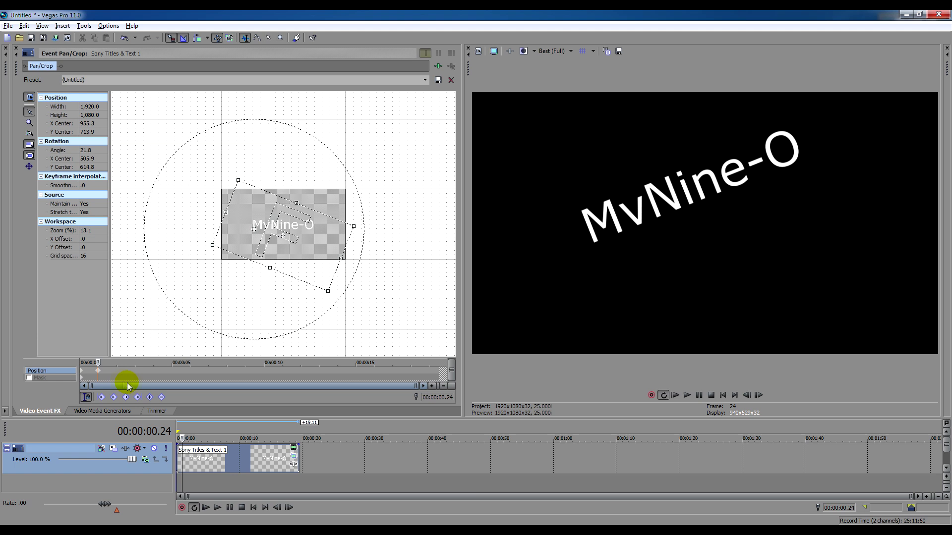
Add a Position keyframe at 00:00:01.07 with the crop frame rotated back to angle 0, and play the animation from the start
click(104, 373)
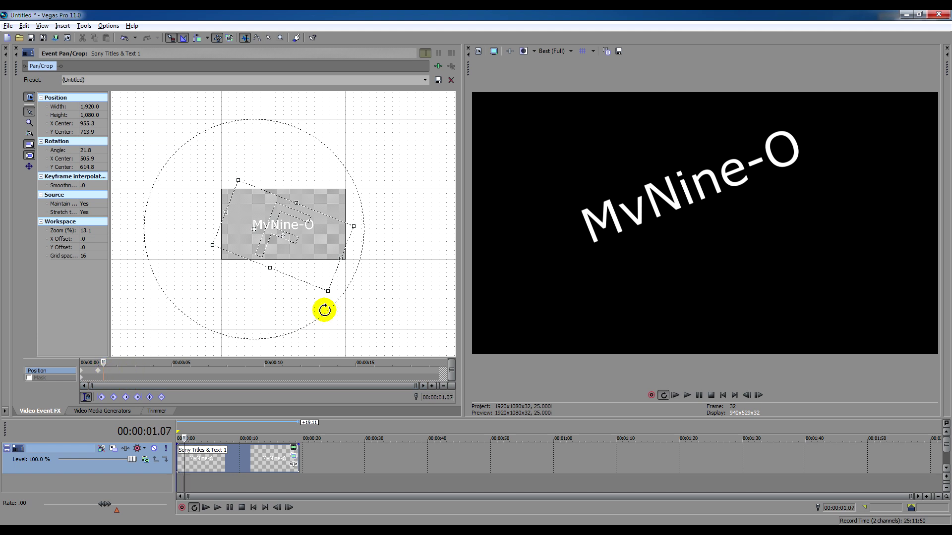
drag(325, 311, 361, 285)
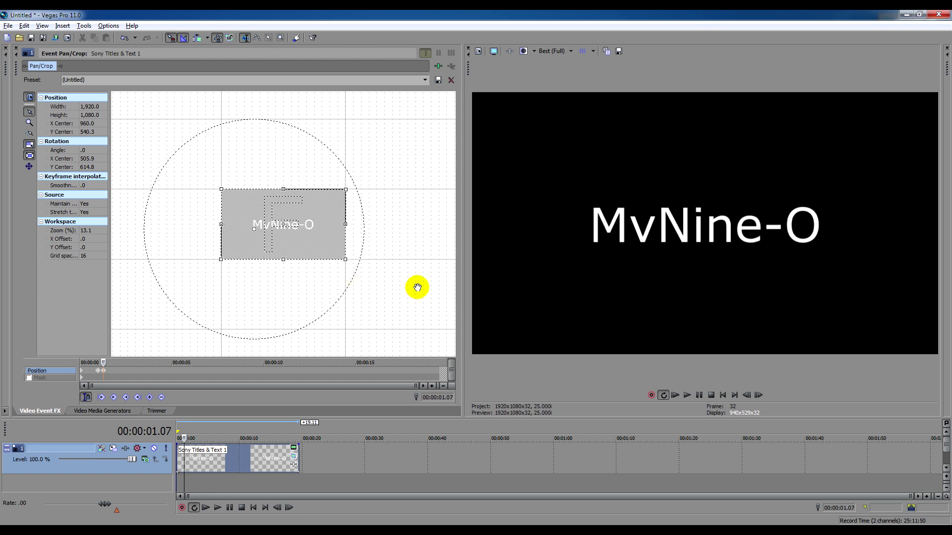
click(723, 395)
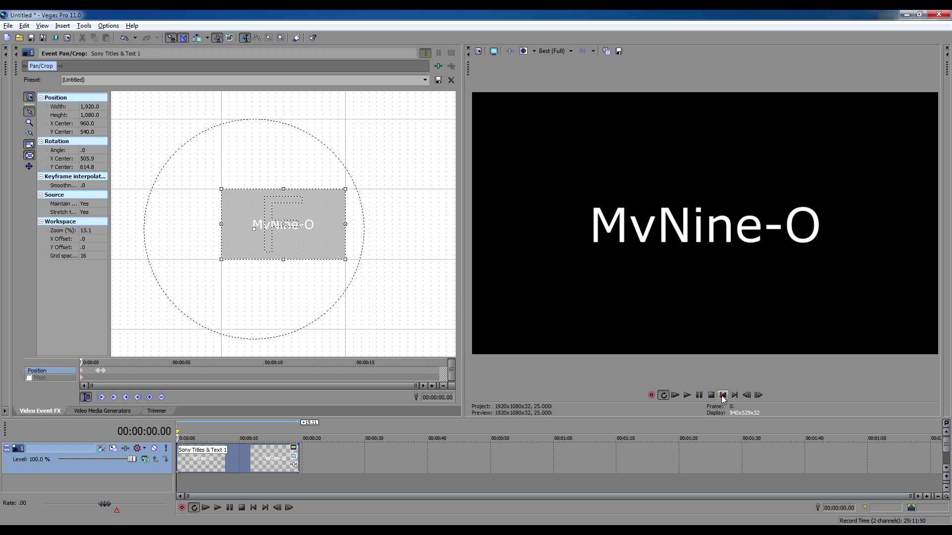
click(687, 395)
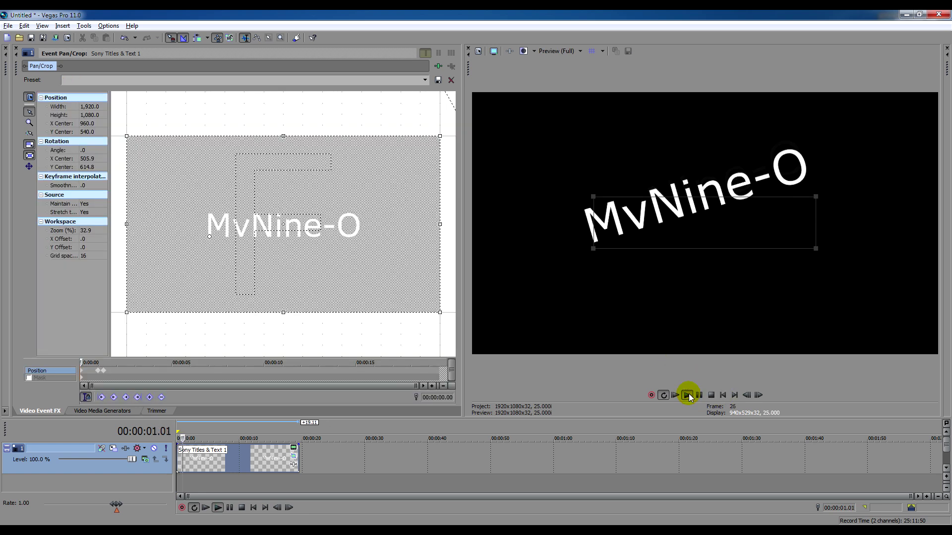
click(710, 396)
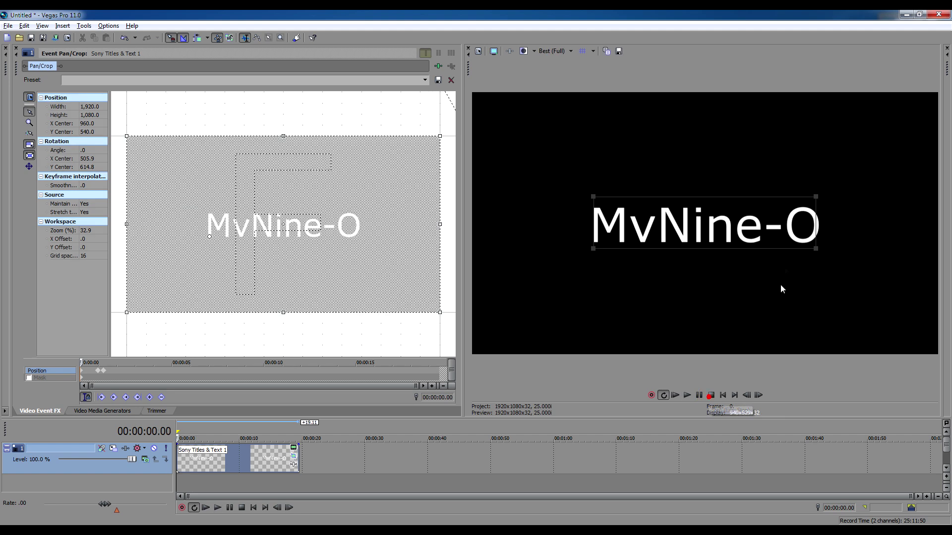
Add a Position keyframe at 00:00:01.12 by rotating the crop frame slightly to an angle of about 2.4
click(110, 367)
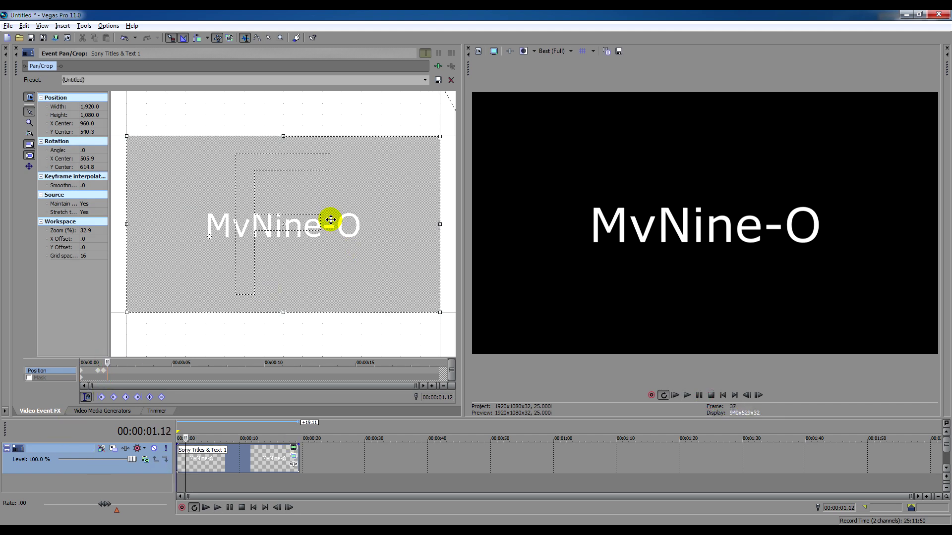
scroll(330, 238, down, 5)
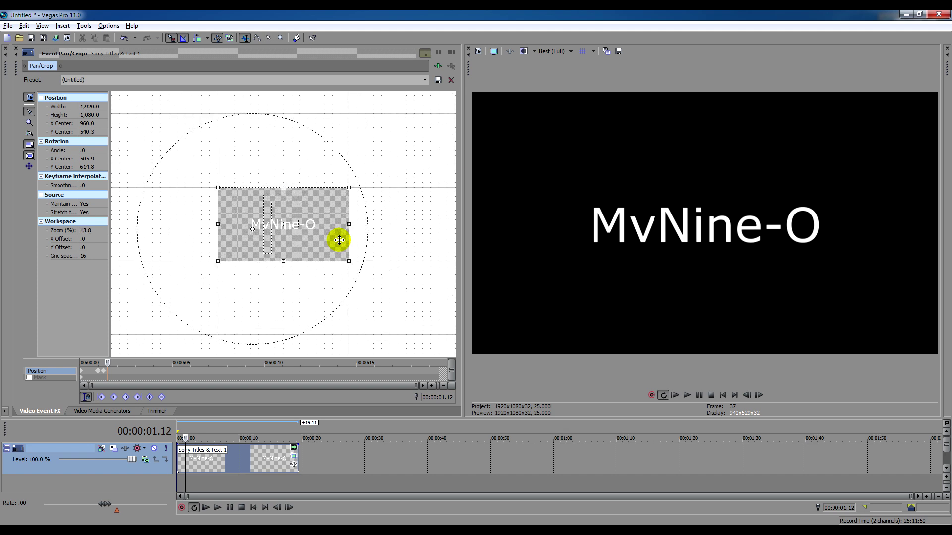
mouse_move(349, 289)
mouse_down()
mouse_move(361, 282)
mouse_move(357, 302)
mouse_up()
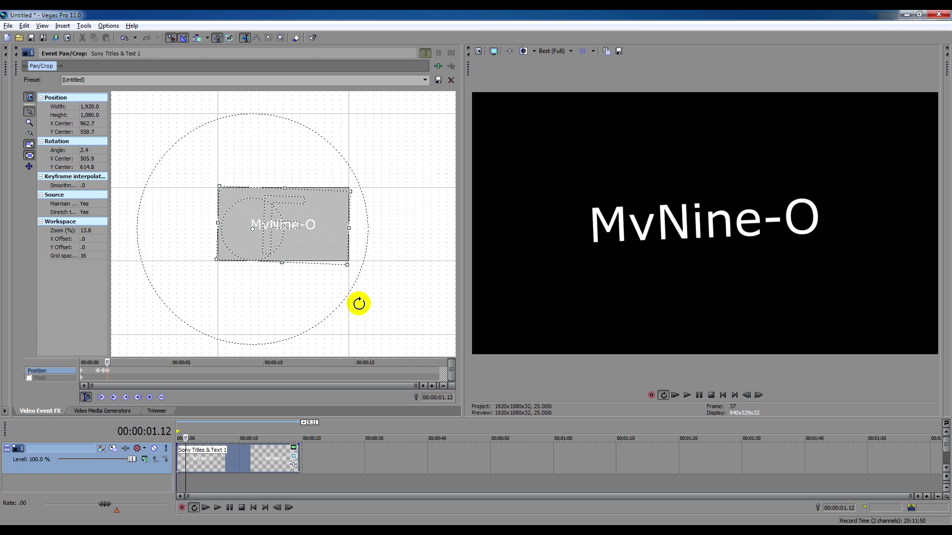
Copy the level keyframe at 00:00:01.07, paste it at 00:00:01.14, and play the animation from the start
click(104, 371)
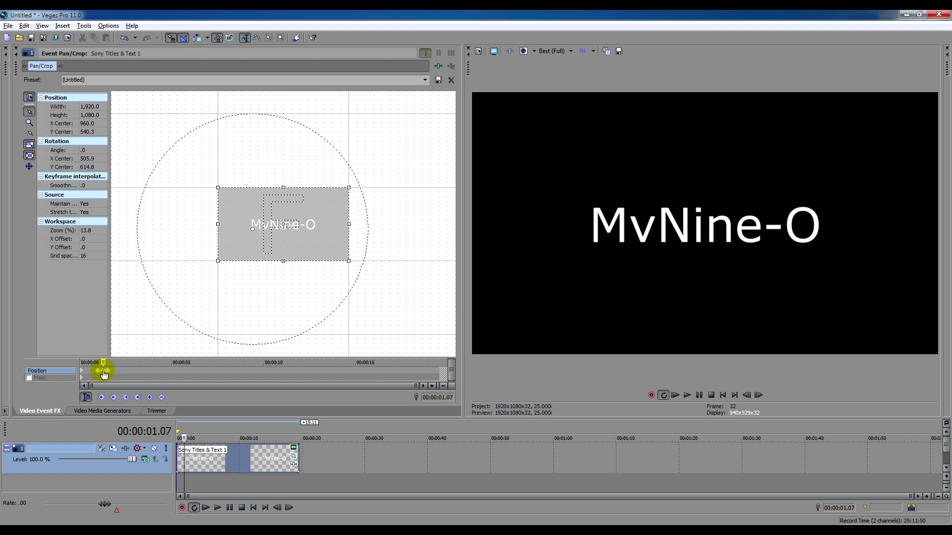
scroll(104, 374, up, 5)
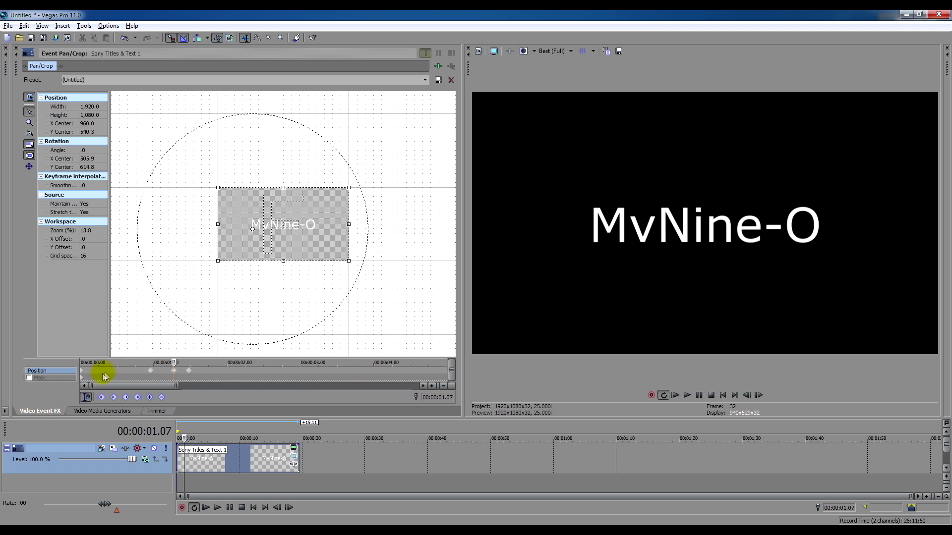
right_click(175, 374)
click(188, 387)
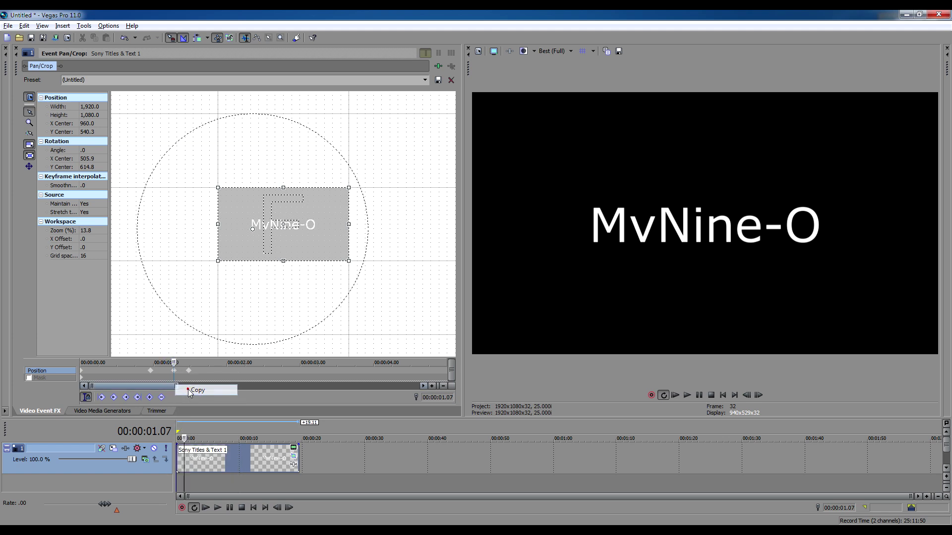
click(200, 370)
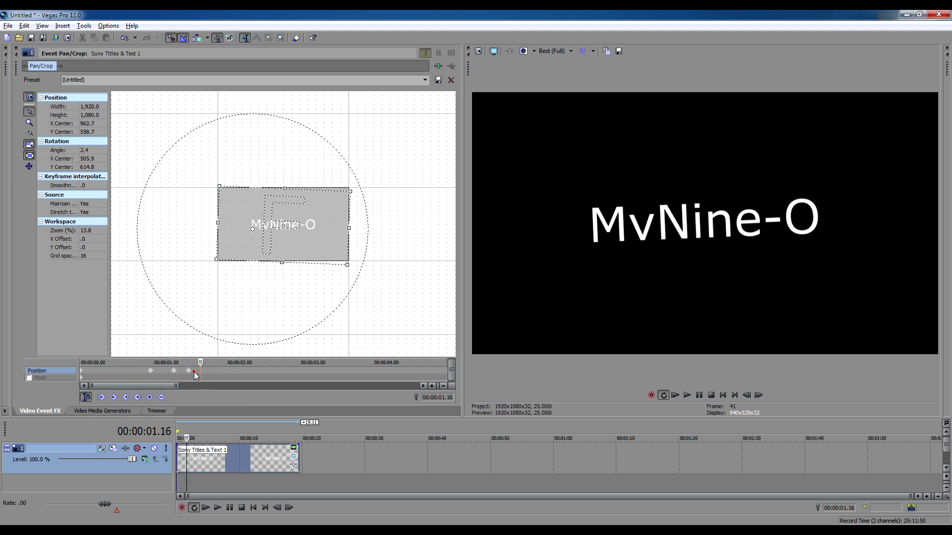
right_click(198, 370)
click(218, 395)
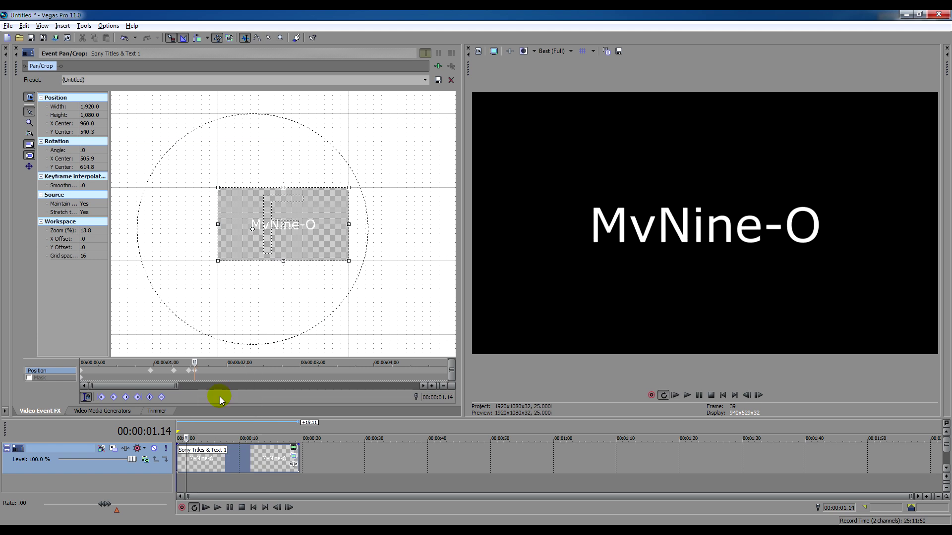
click(723, 395)
click(686, 394)
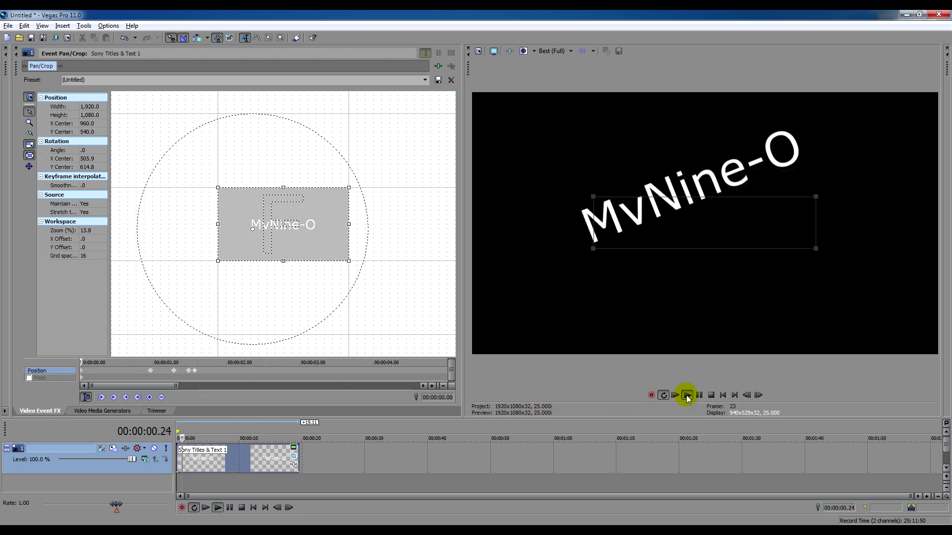
click(712, 395)
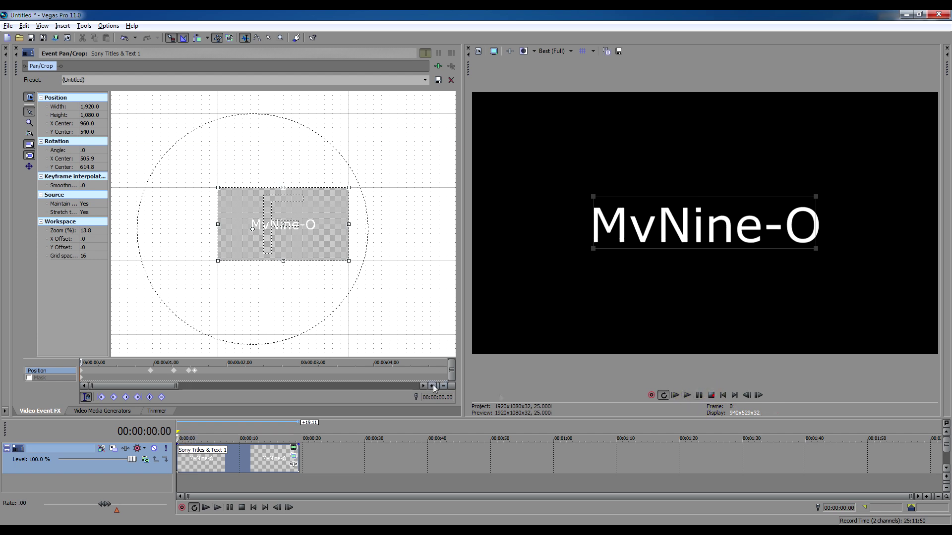
Paste the 2.4-degree tilted keyframe at 00:00:01.16 with another keyframe just after it, and play the bounce from the start
click(207, 371)
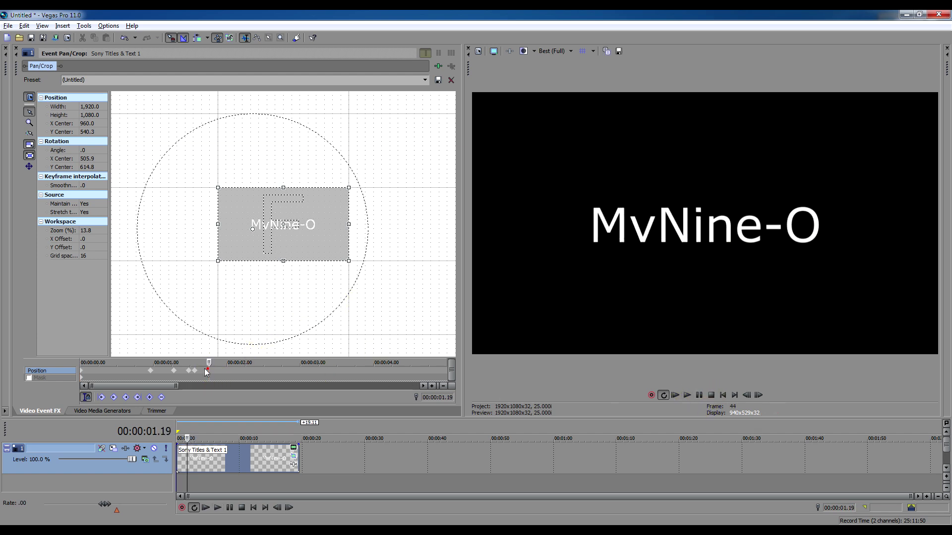
click(187, 371)
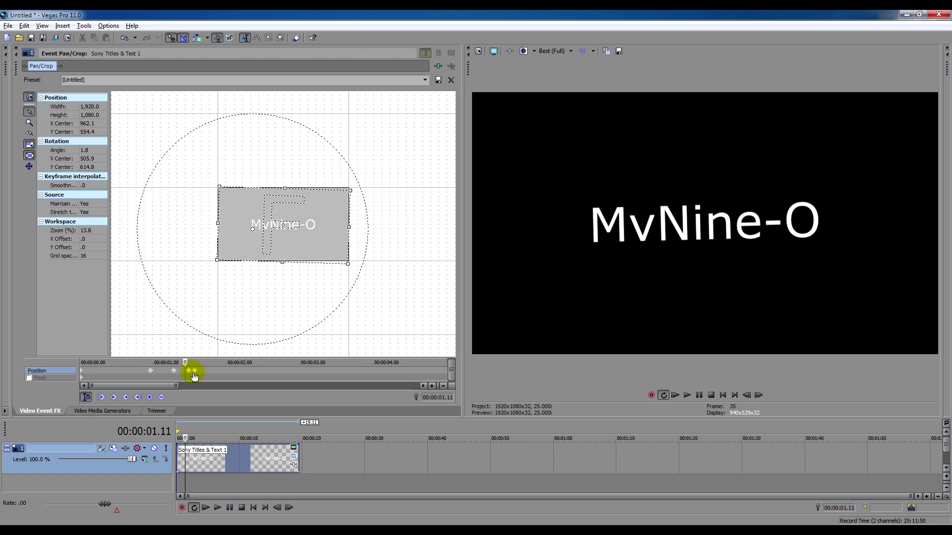
right_click(195, 374)
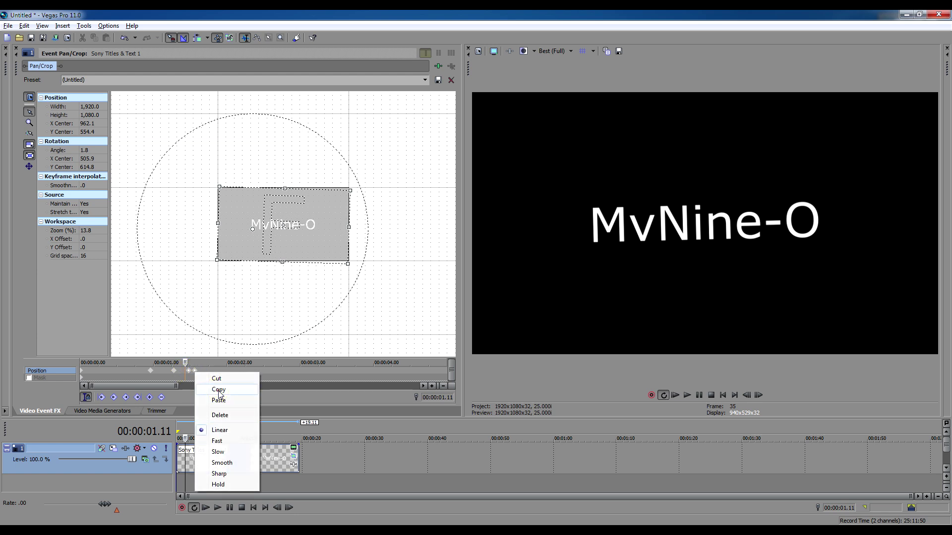
click(203, 376)
click(201, 371)
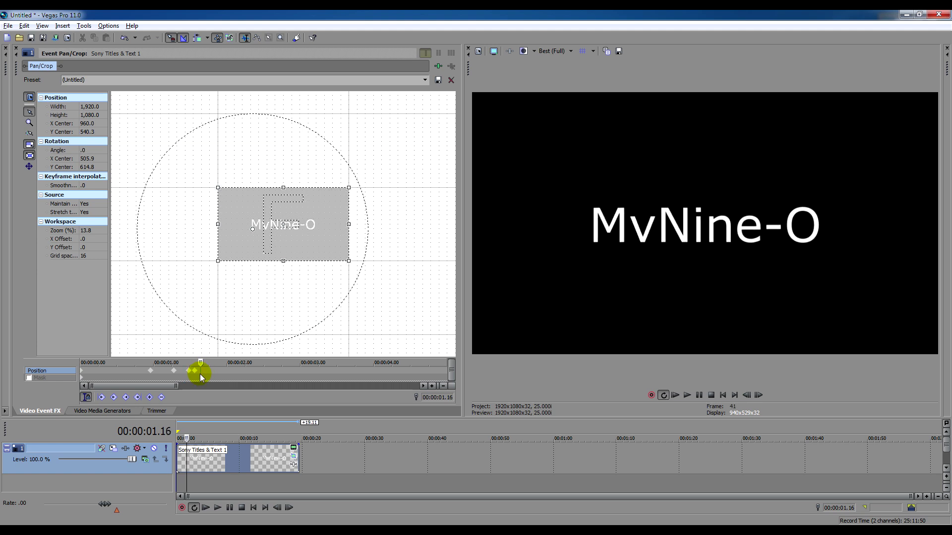
right_click(200, 374)
click(228, 404)
click(219, 380)
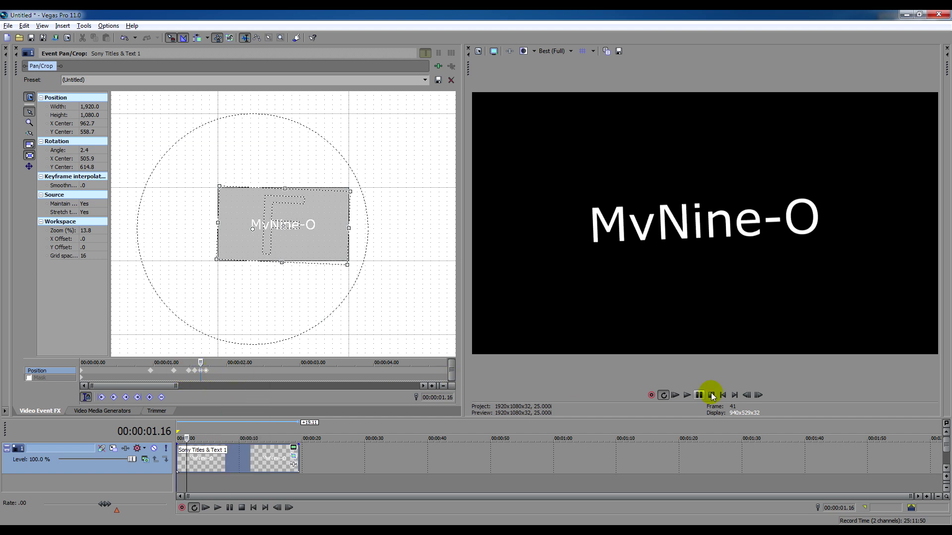
click(723, 395)
click(686, 395)
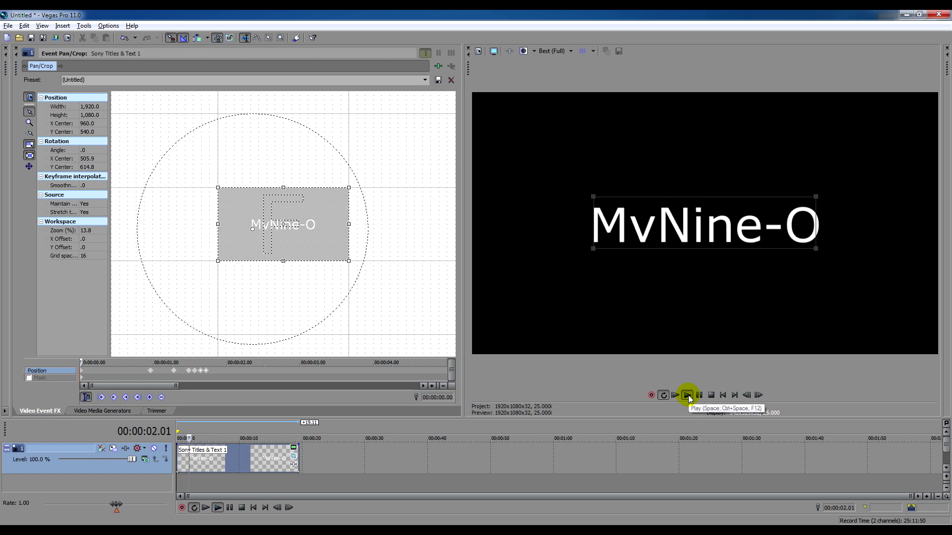
click(711, 395)
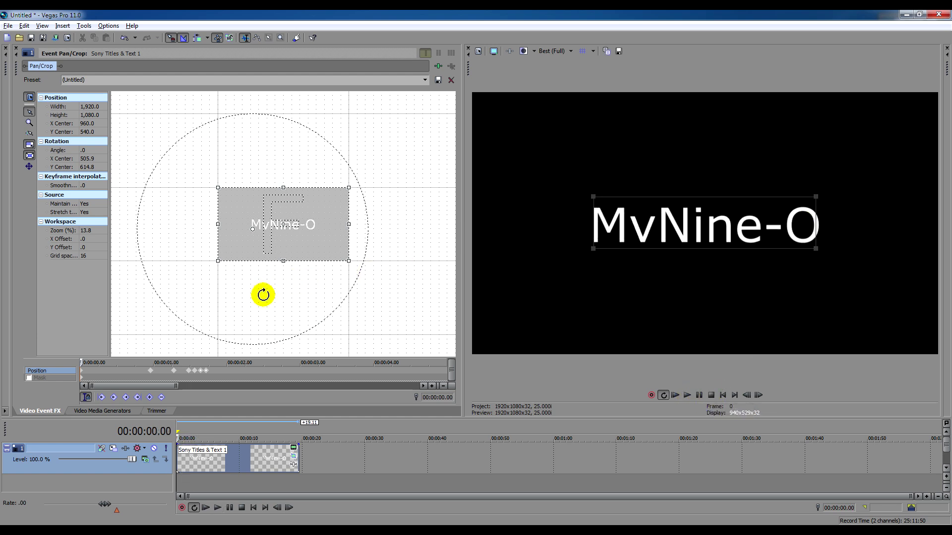
Select the added Position keyframes together and set their interpolation to Smooth
click(214, 372)
drag(210, 374, 94, 381)
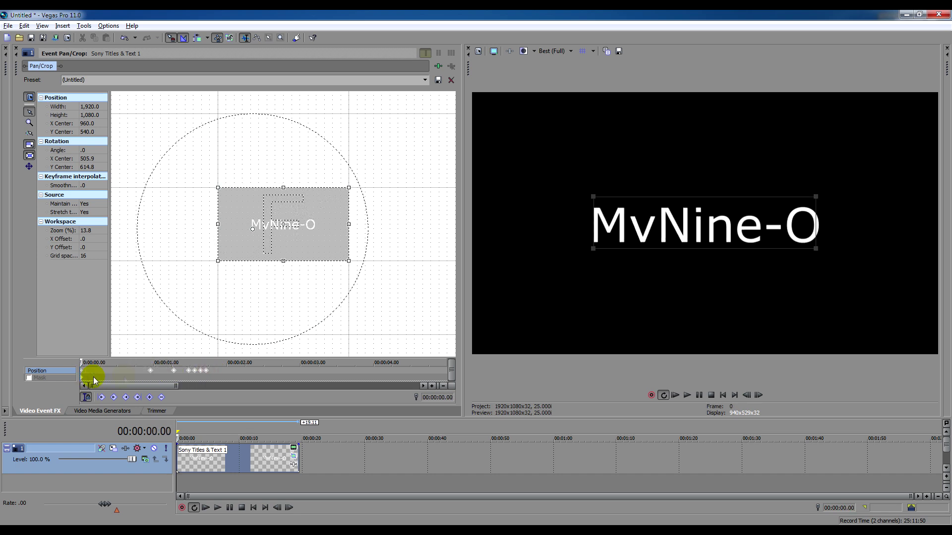
right_click(174, 373)
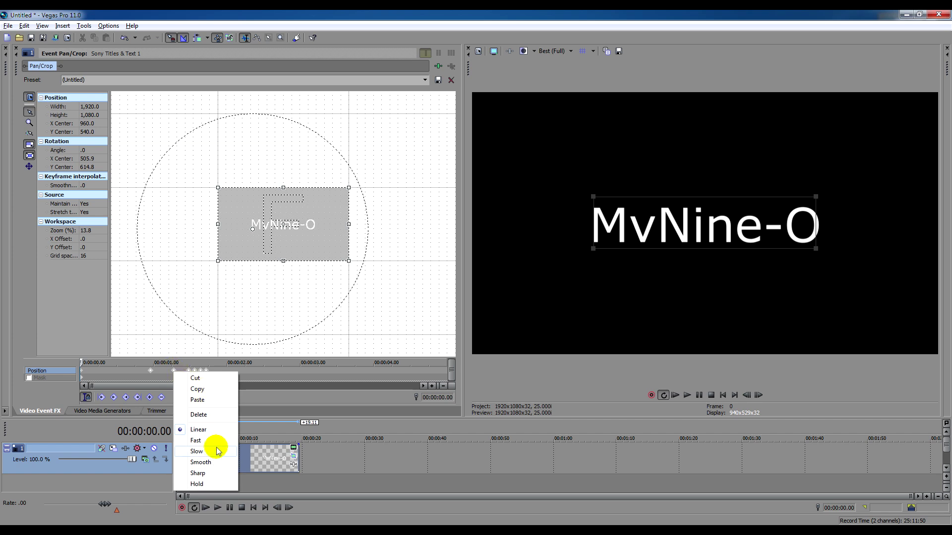
click(201, 462)
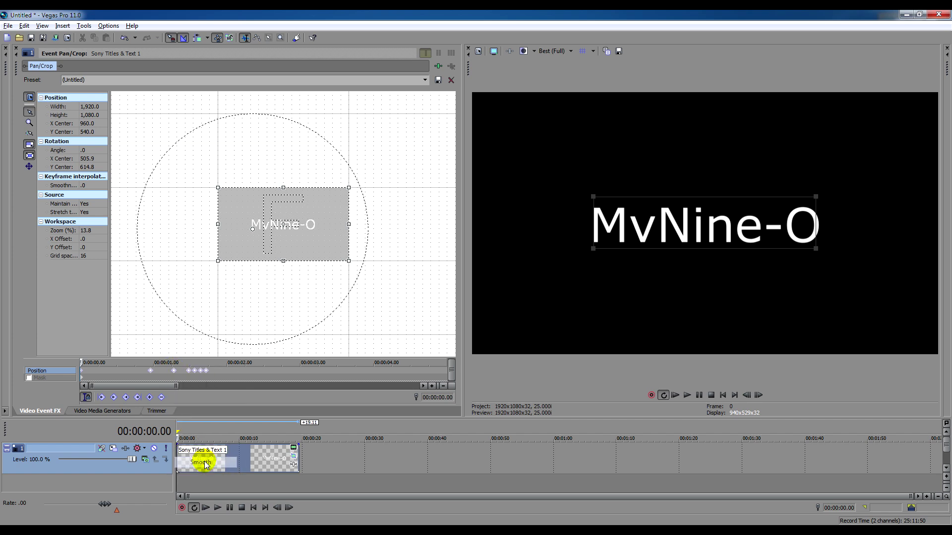
Play the smoothed title animation from the start several times, stopping playback between runs
click(686, 395)
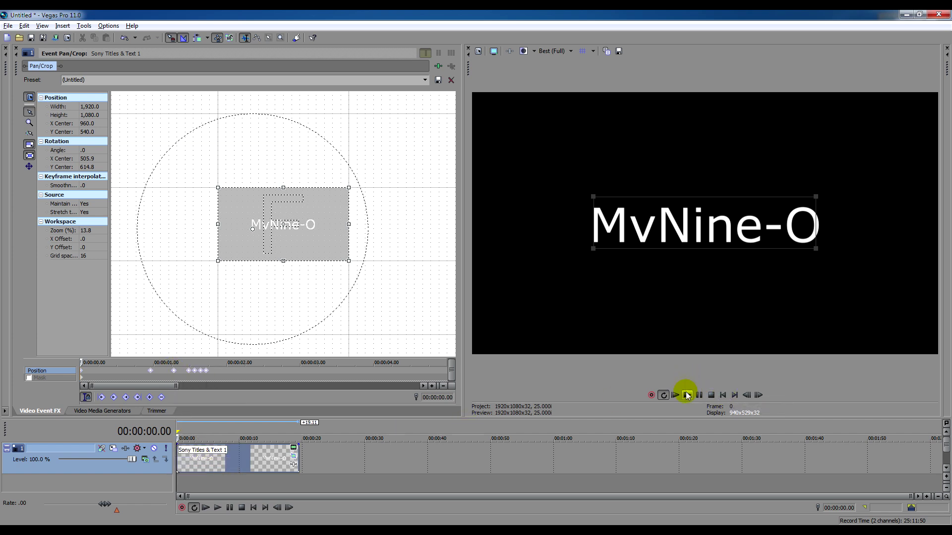
click(687, 395)
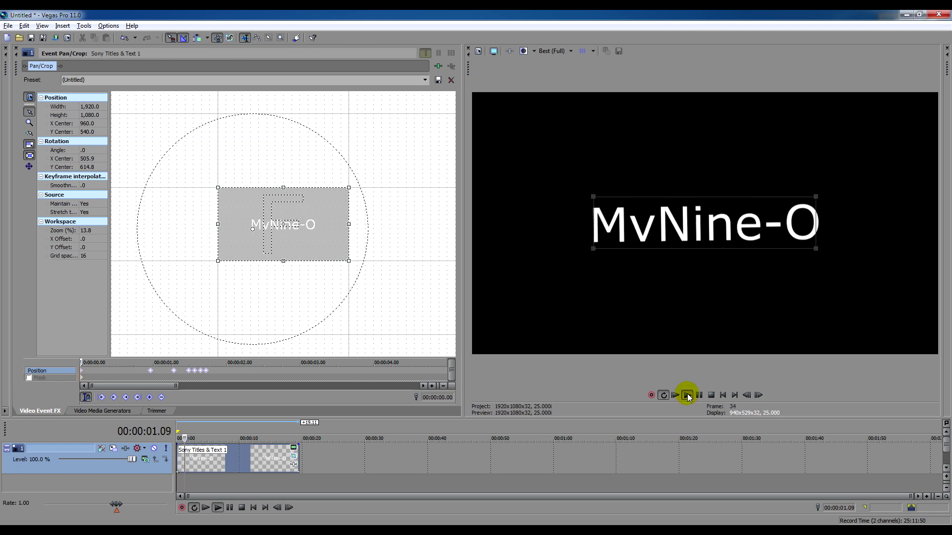
click(687, 395)
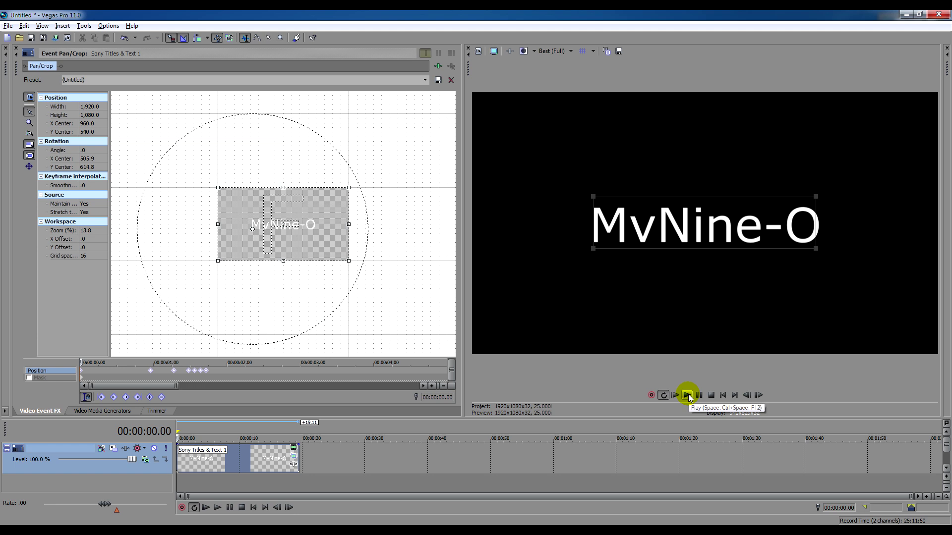
click(687, 395)
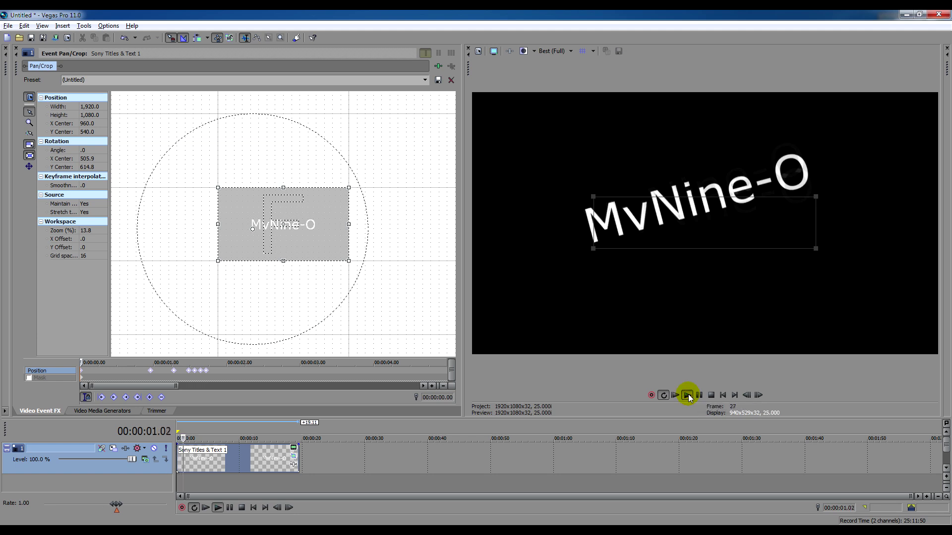
click(712, 396)
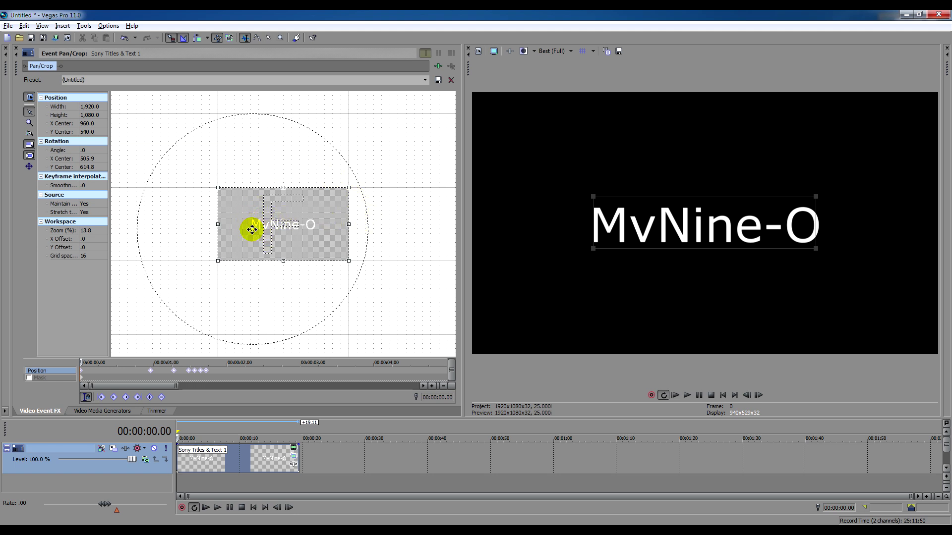
Delete the added Position keyframes and restore the crop frame with its rotation center in the middle
drag(252, 229, 283, 224)
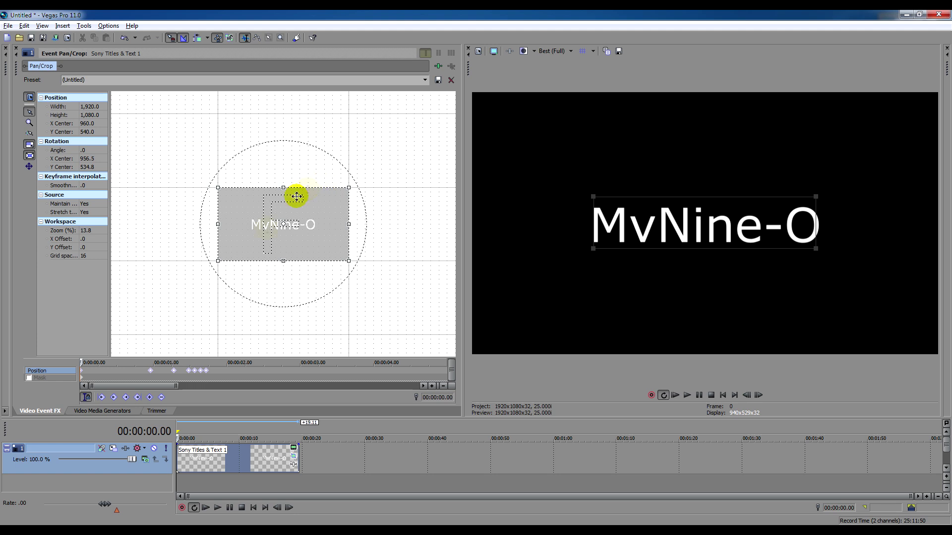
drag(220, 374, 76, 382)
right_click(150, 371)
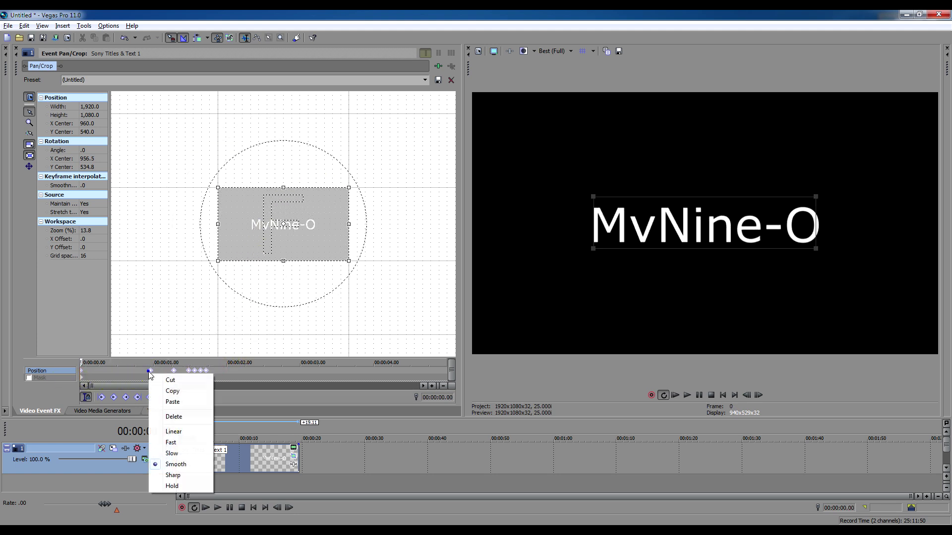
click(183, 422)
right_click(289, 229)
click(327, 245)
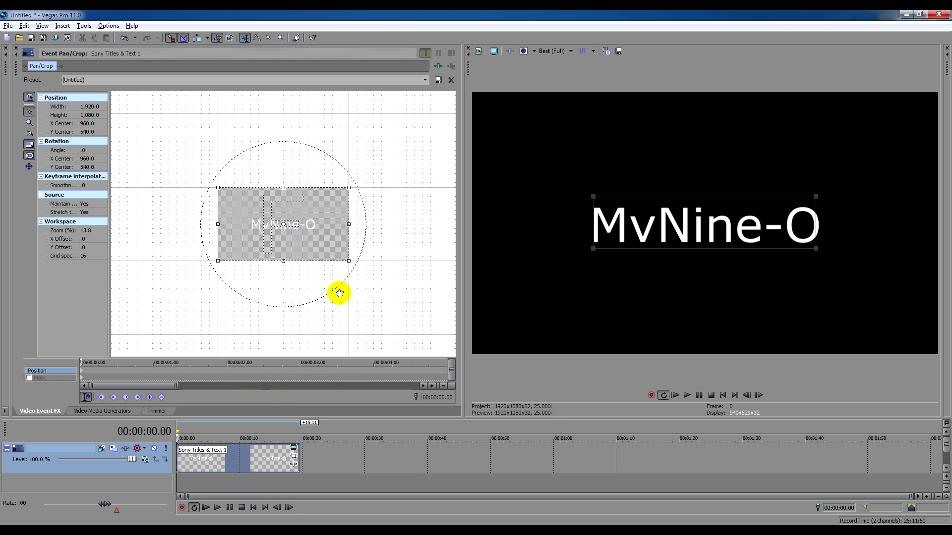
Open Track Motion for track 1 and dock its window beside the Video Event FX window
drag(369, 318, 114, 450)
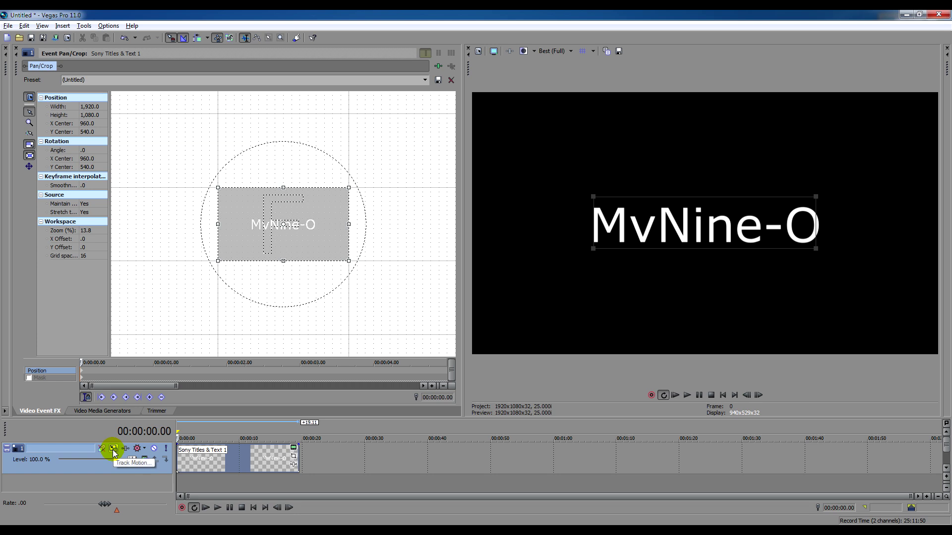
click(114, 450)
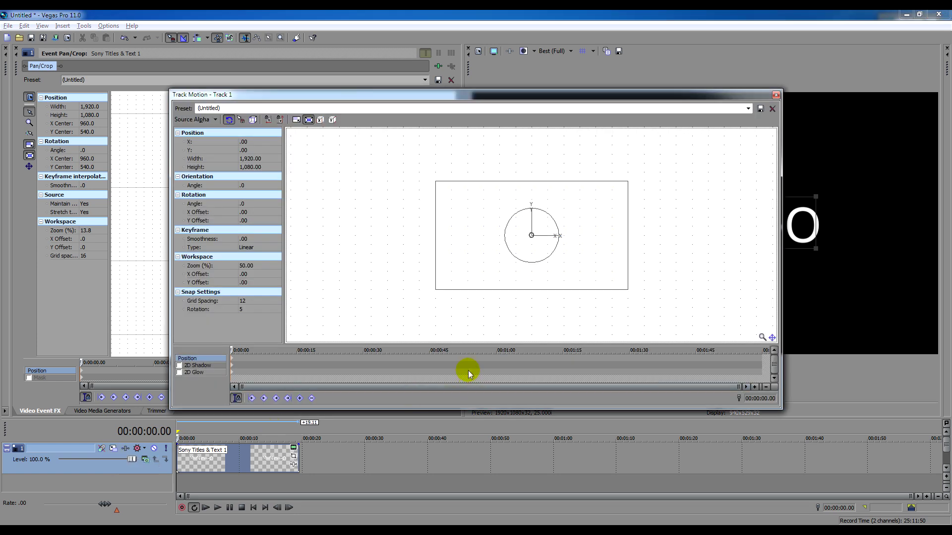
drag(333, 101, 312, 164)
drag(157, 165, 20, 71)
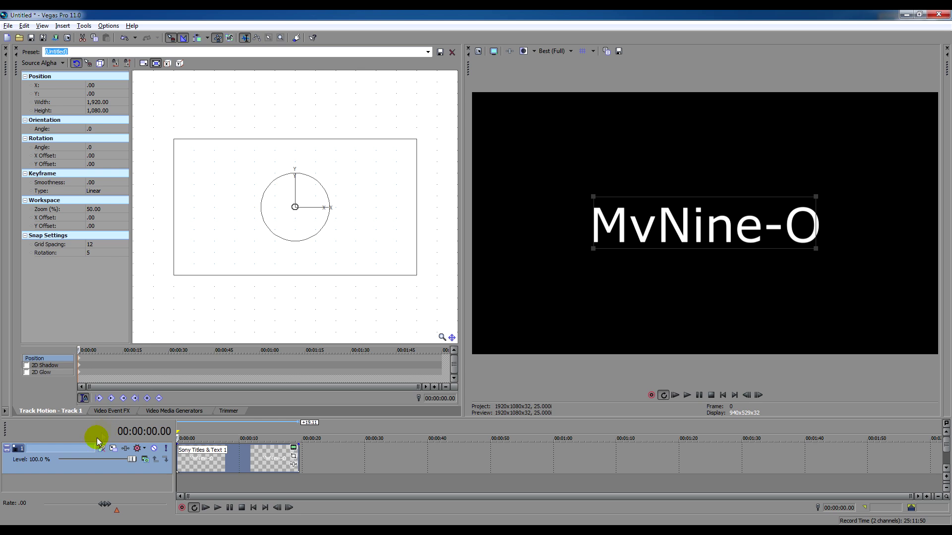
Compare the Event Pan/Crop settings with those of Track Motion and widen the Pan/Crop properties column
click(109, 413)
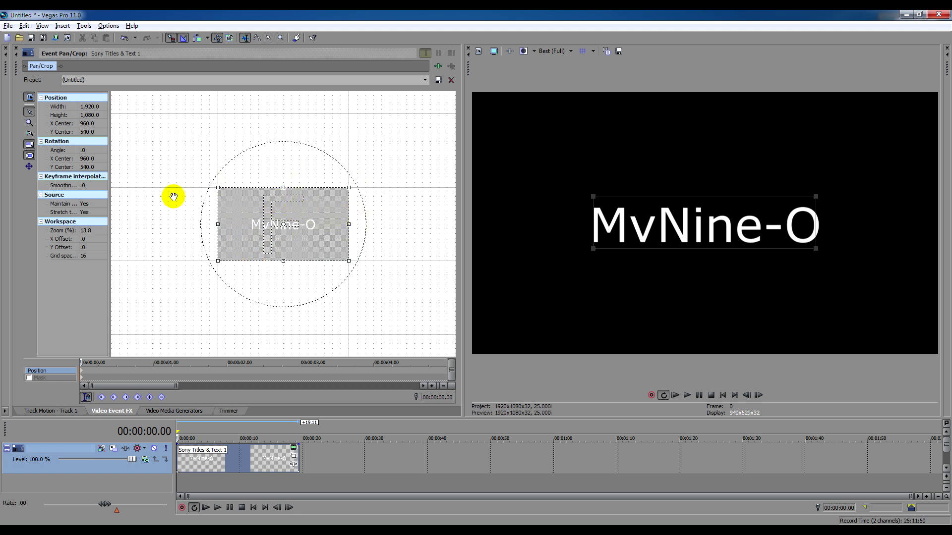
click(41, 413)
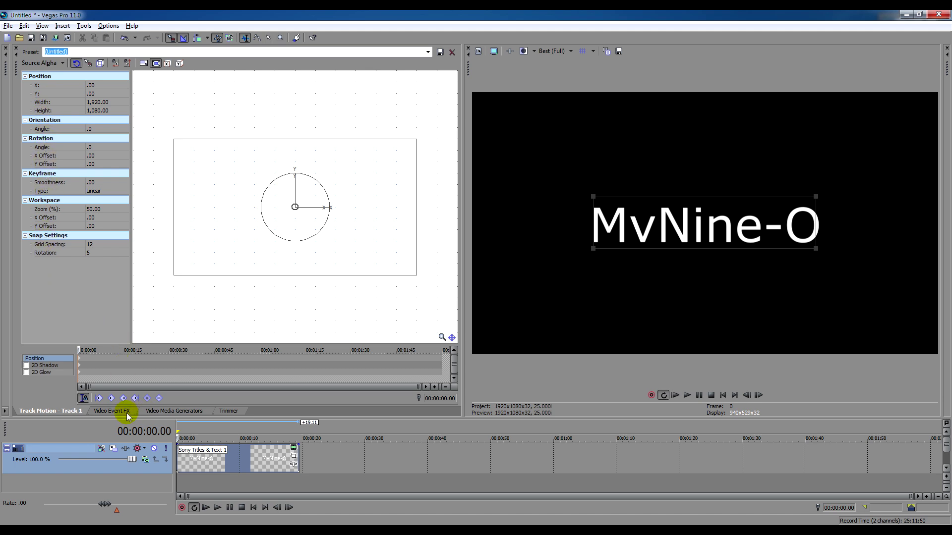
click(105, 414)
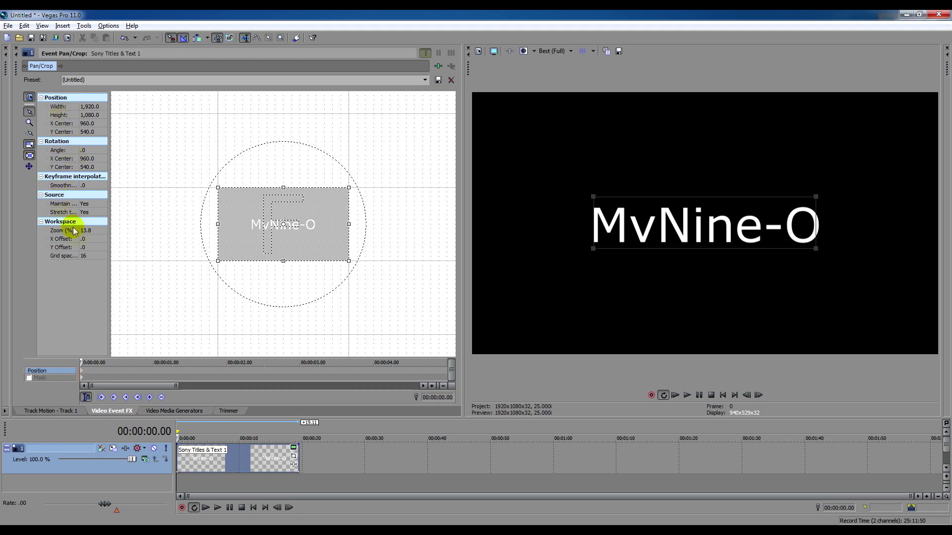
click(73, 412)
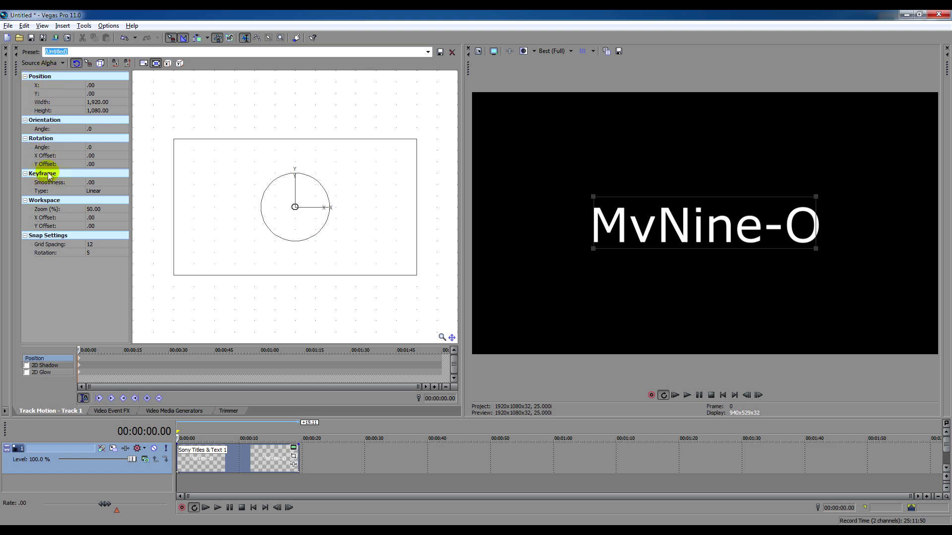
click(113, 411)
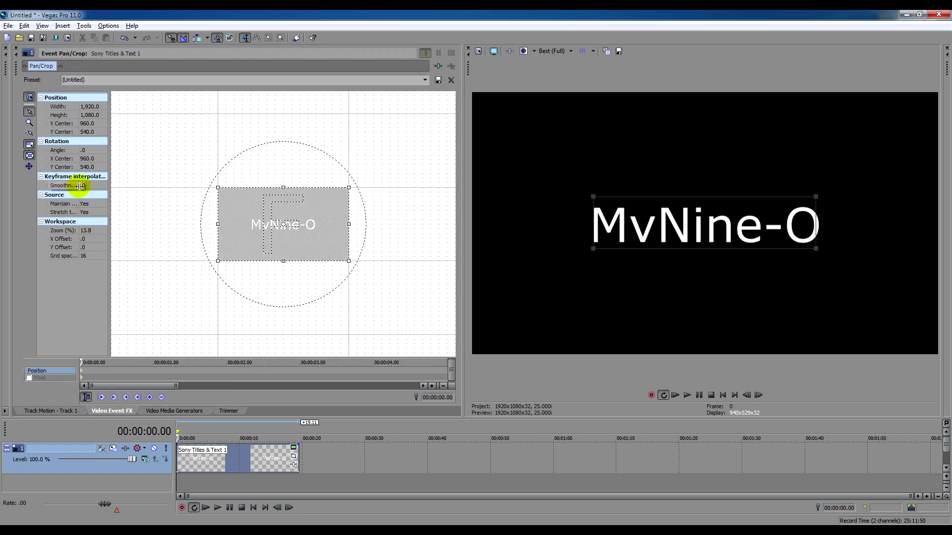
drag(110, 197, 167, 196)
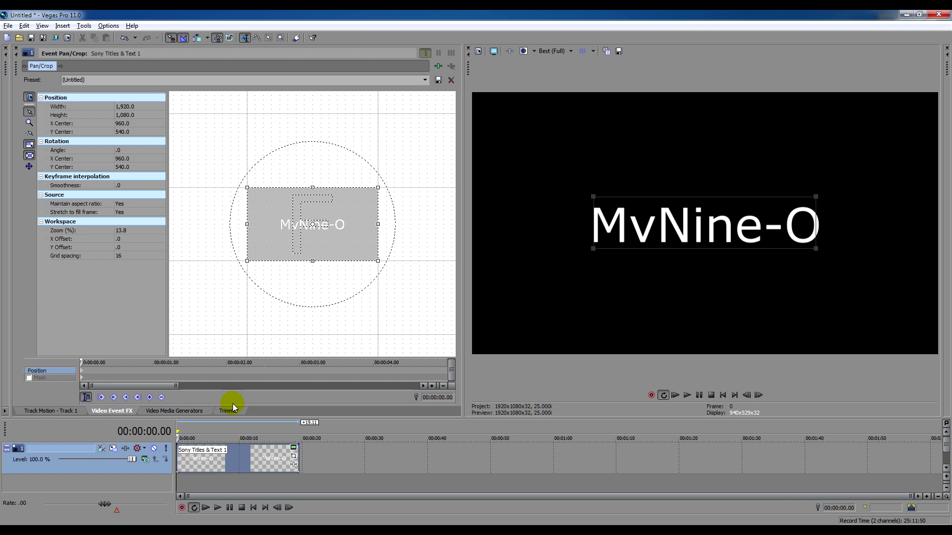
Undo the keyframe deletion and the rotation center changes in Event Pan/Crop
click(337, 461)
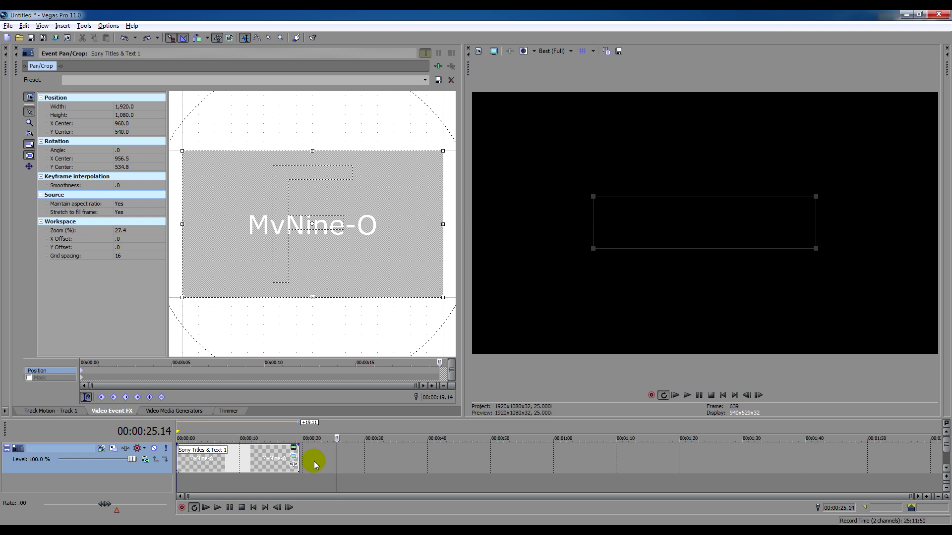
click(136, 39)
click(124, 38)
Add a Position keyframe at 00:00:00.21 by setting its keyframe interpolation smoothness to 74.7
click(116, 374)
click(112, 373)
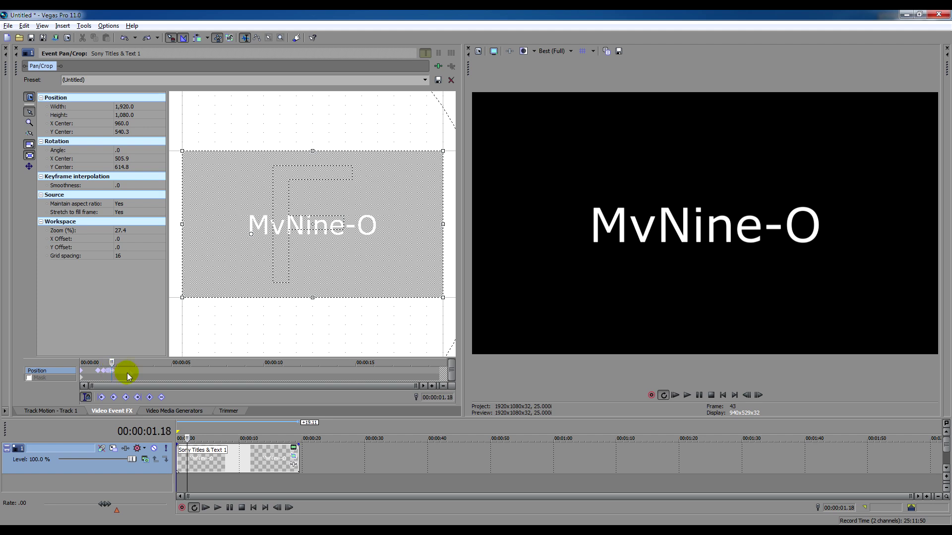
scroll(121, 369, up, 3)
drag(206, 368, 130, 375)
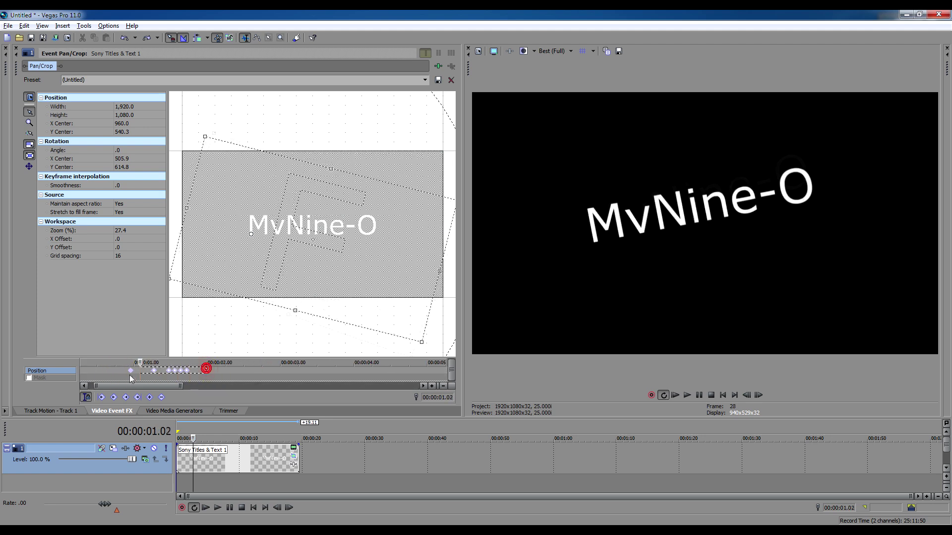
click(122, 376)
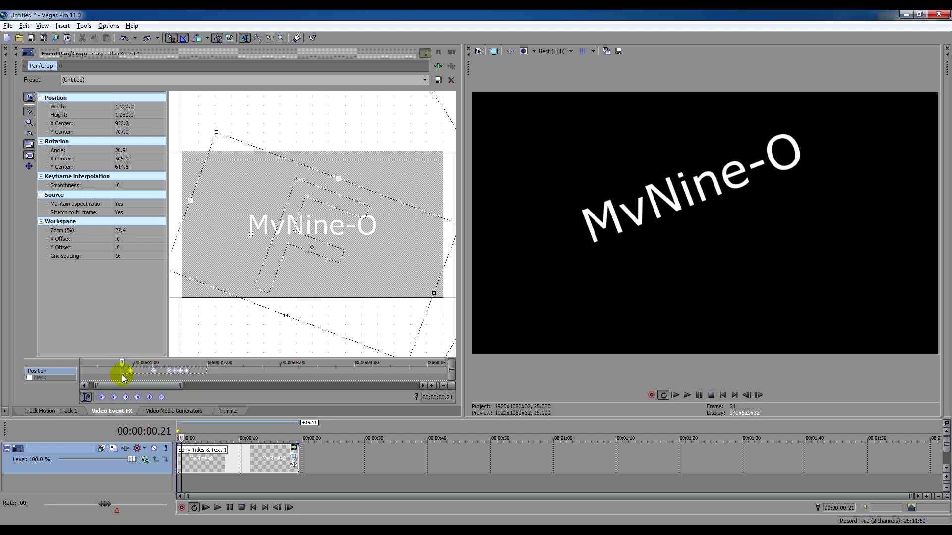
click(117, 186)
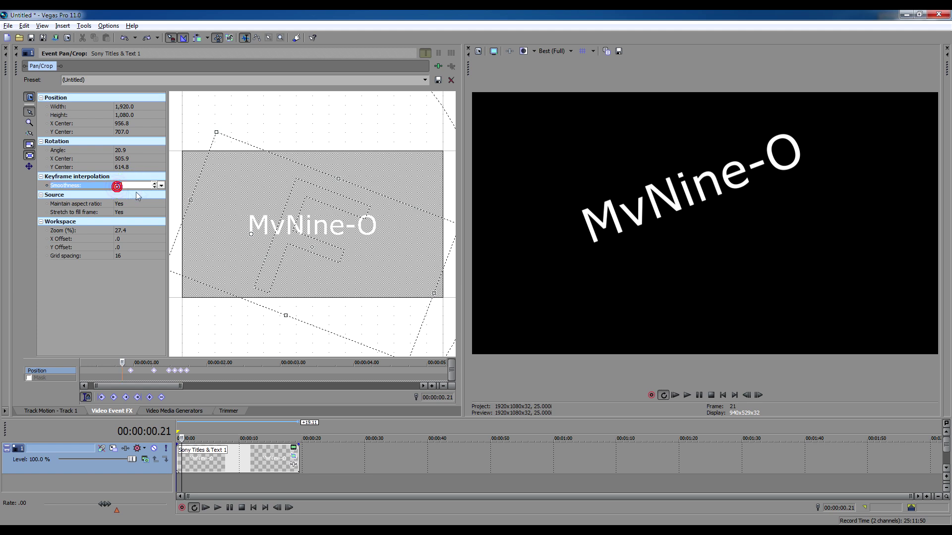
click(162, 186)
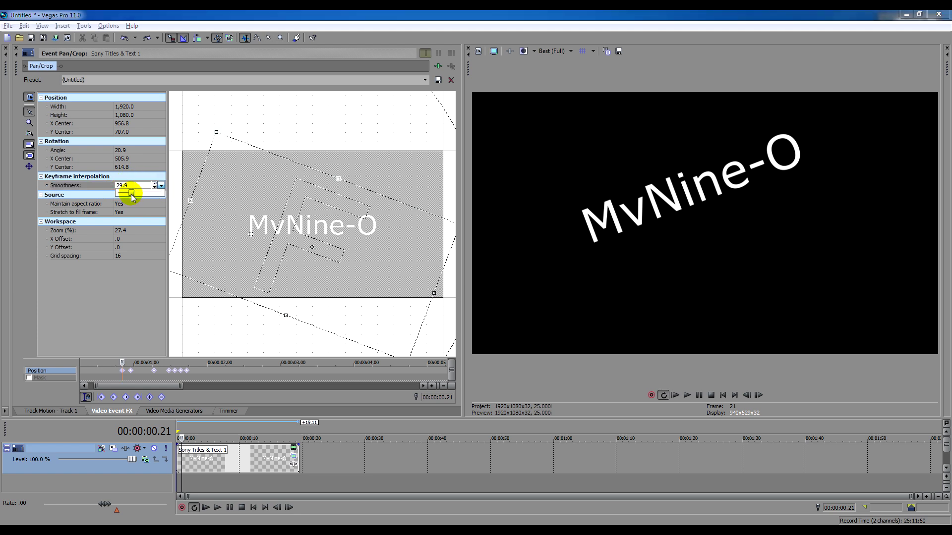
drag(143, 198, 151, 198)
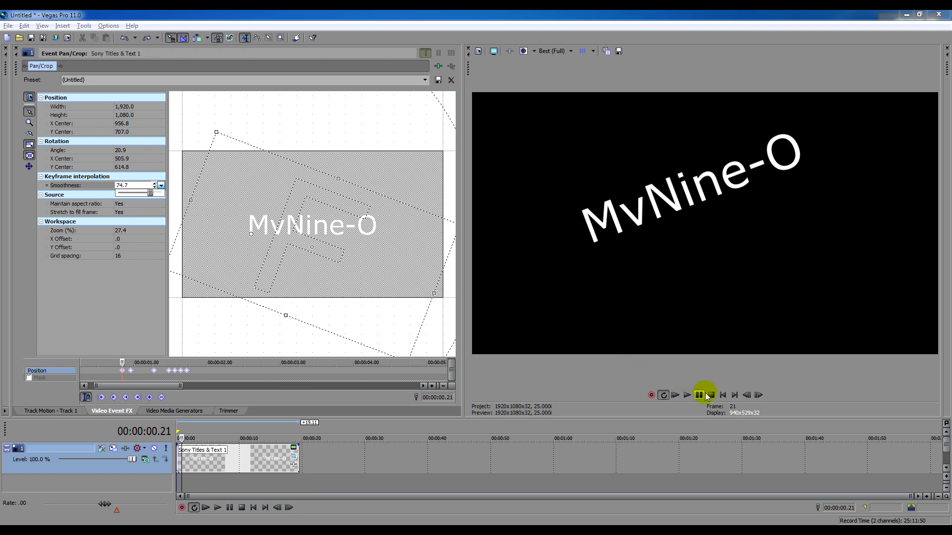
Play the animation from the start to review the changed smoothness and stop playback
click(723, 396)
click(687, 395)
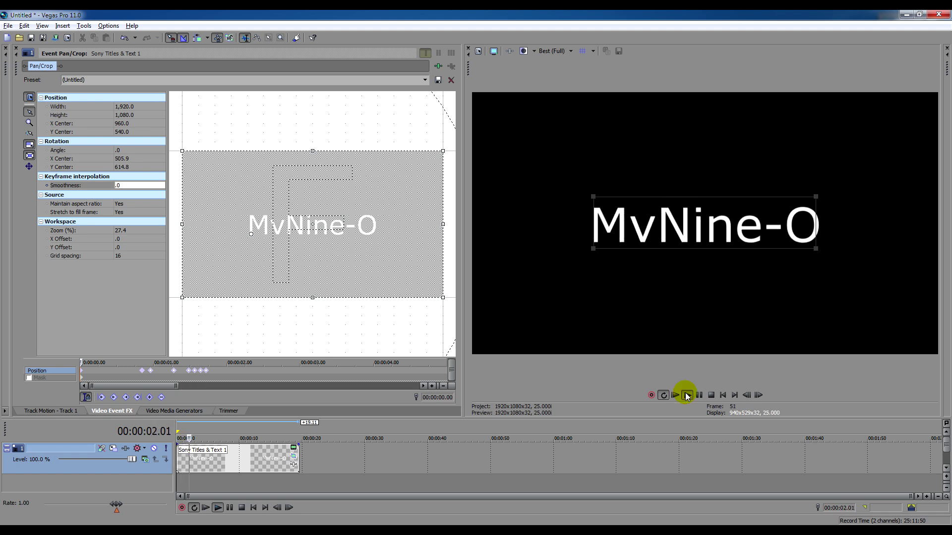
click(711, 395)
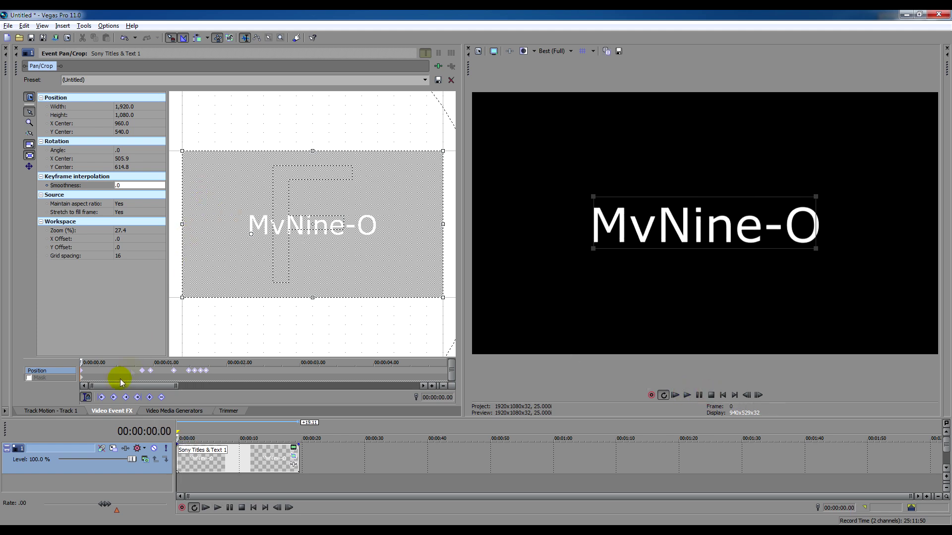
Set the smoothness of the Position keyframe at 00:00:00.21 to 100.0 and play the animation from there
click(143, 372)
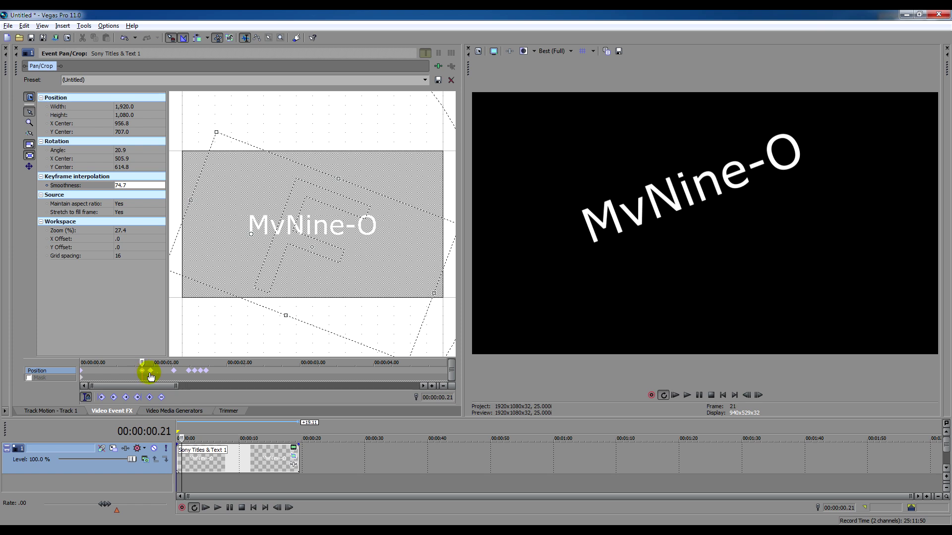
click(128, 186)
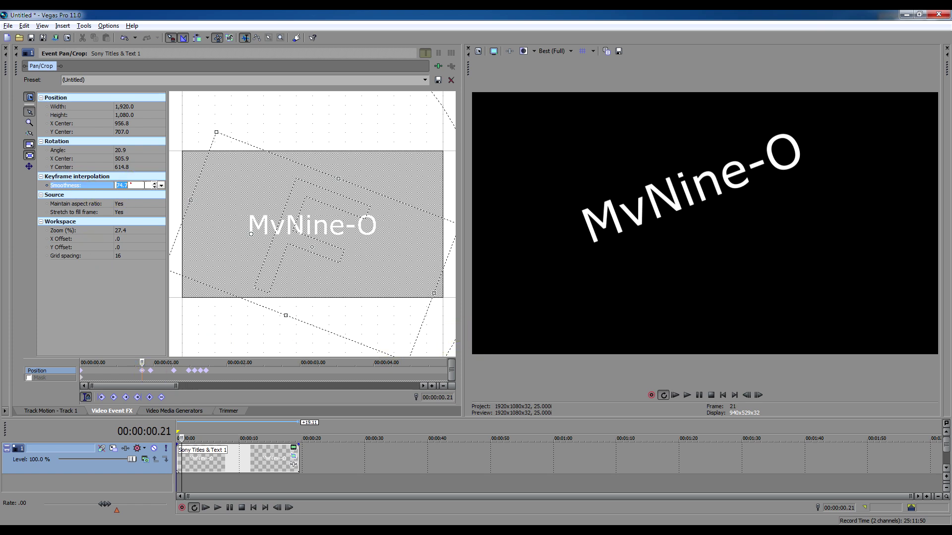
click(162, 185)
drag(151, 193, 185, 204)
click(405, 331)
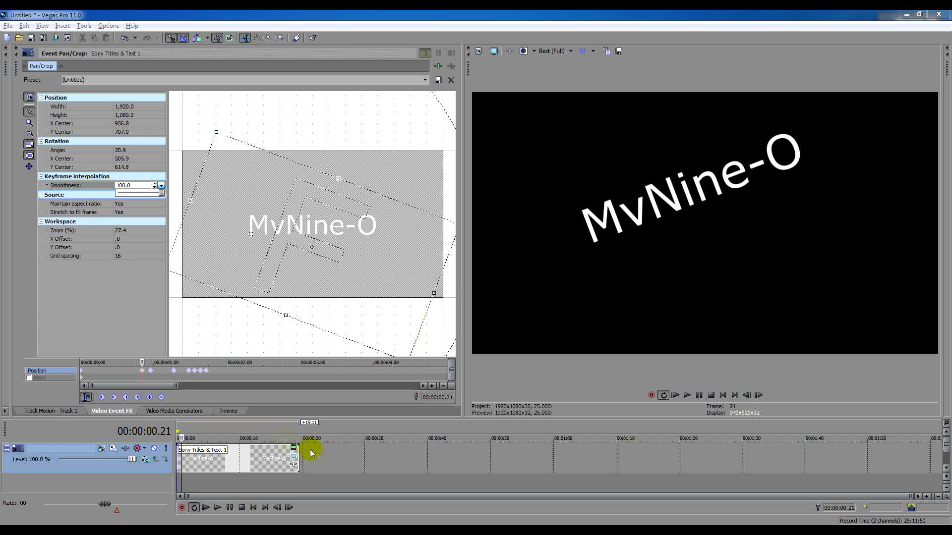
click(688, 396)
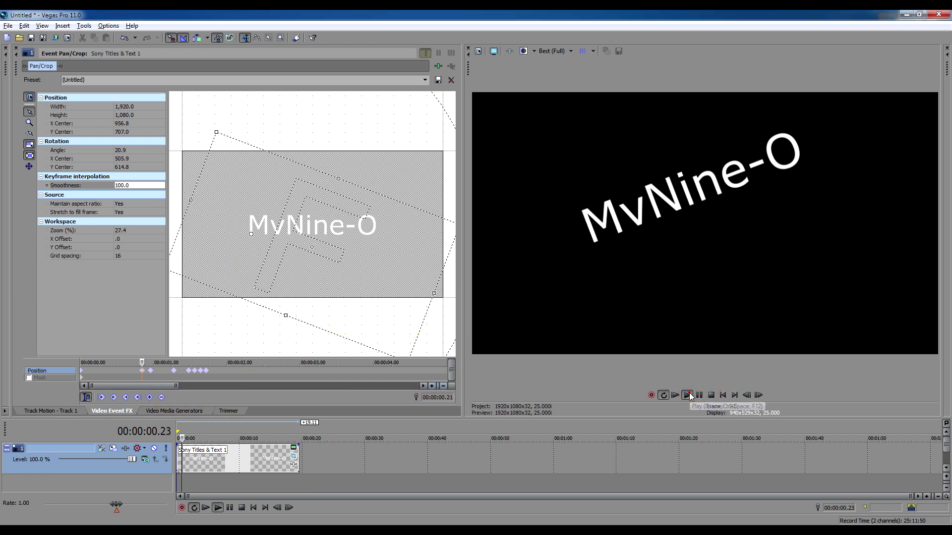
click(699, 395)
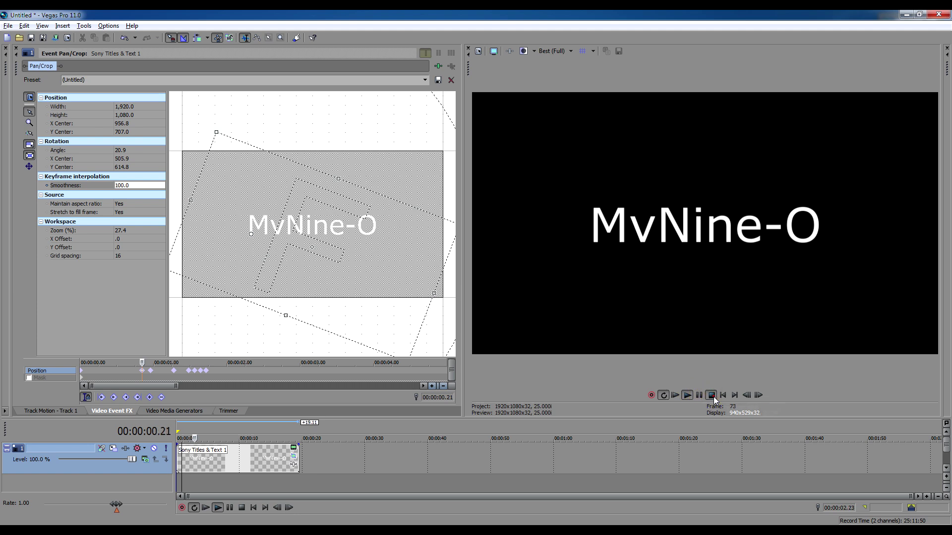
Add another Position keyframe at 00:00:00.20 with its interpolation smoothness at 98.5
double_click(214, 371)
key(Delete)
drag(152, 370, 138, 371)
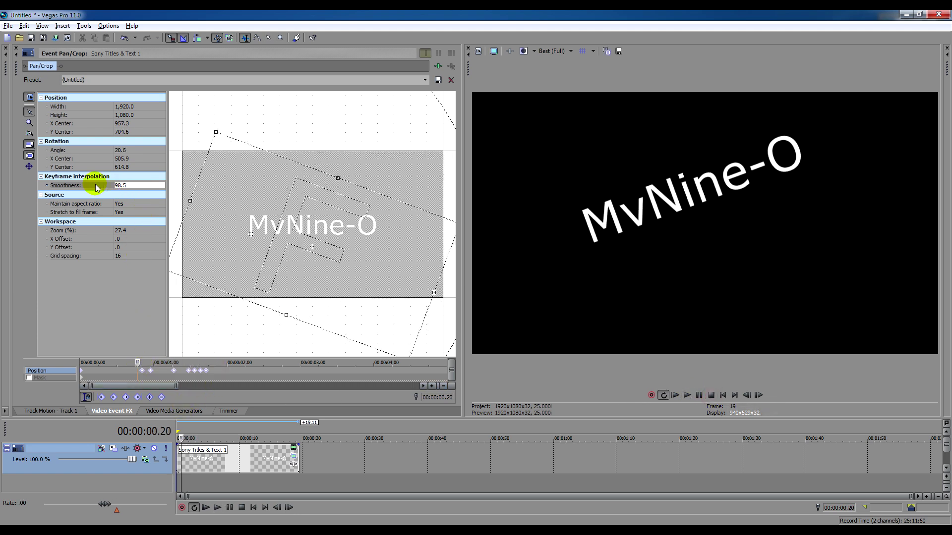
click(149, 185)
click(162, 186)
click(162, 196)
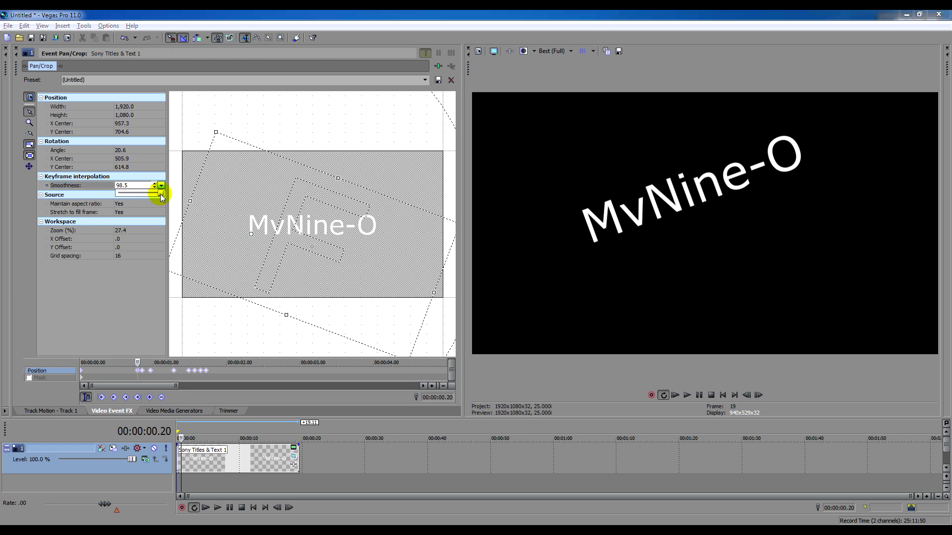
Play the animation from 00:00:00.15 to check the added keyframes and stop playback
click(149, 378)
click(125, 370)
click(644, 367)
click(686, 395)
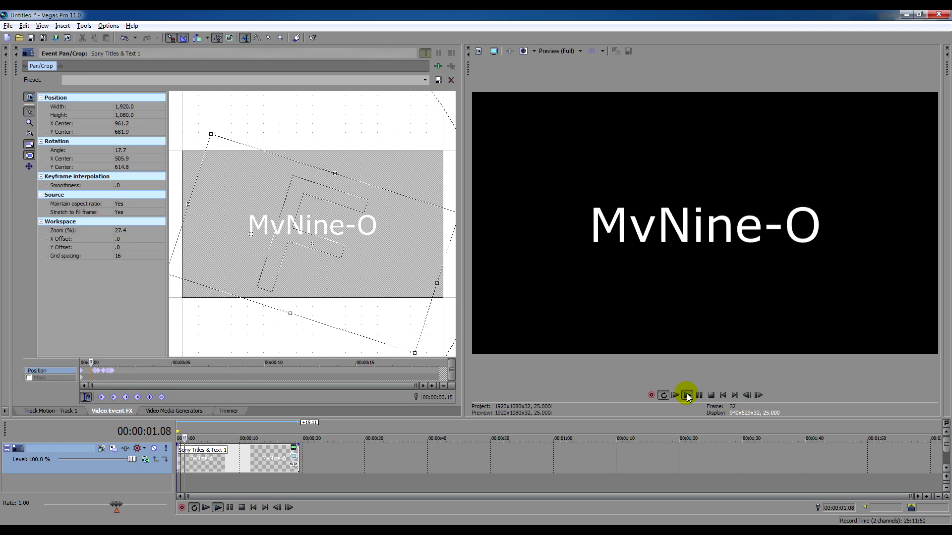
click(712, 395)
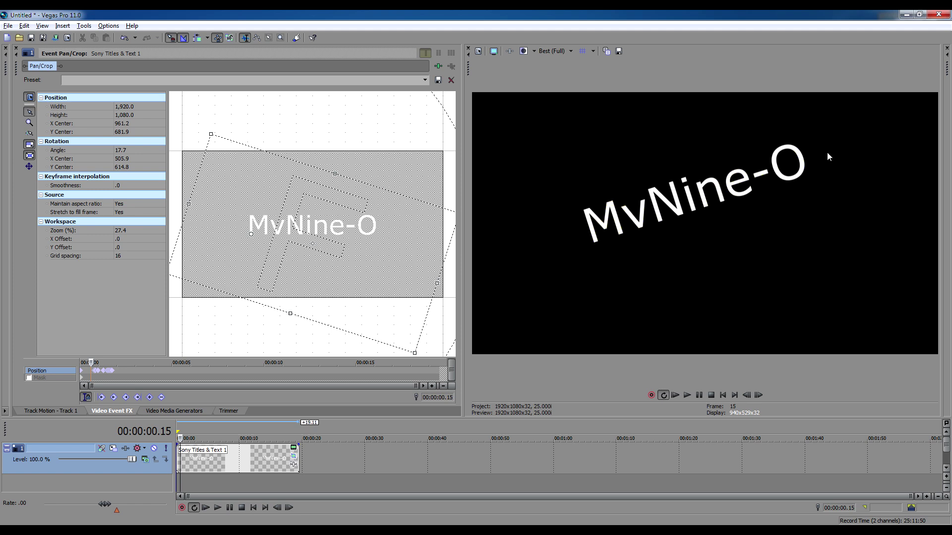
Replay the animation from 00:00:00.15 and check the interpolation type of the Position keyframe at 00:00:01.18
click(687, 395)
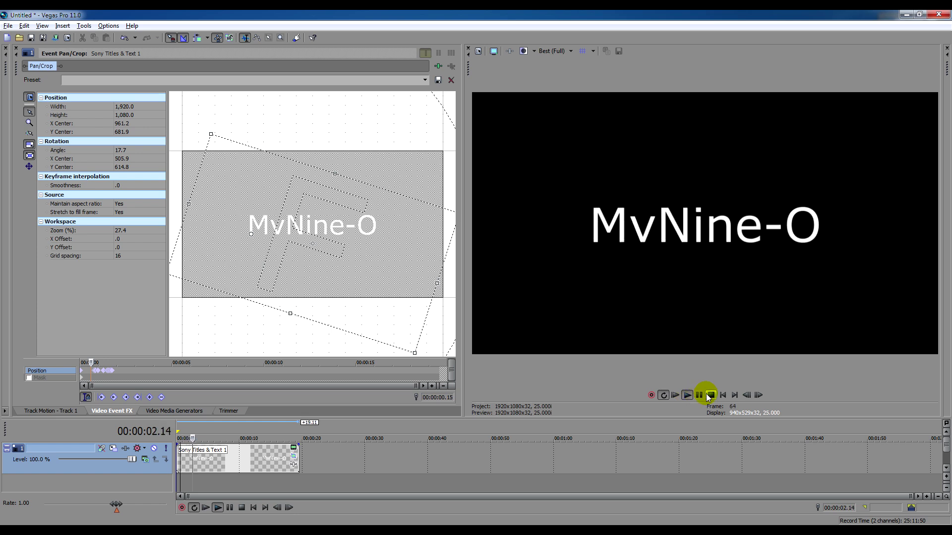
click(711, 395)
click(113, 373)
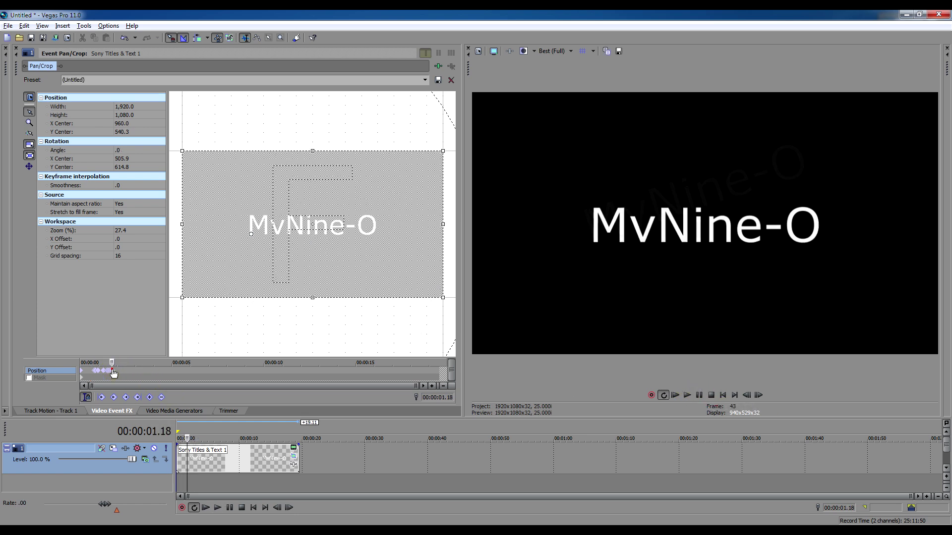
right_click(114, 373)
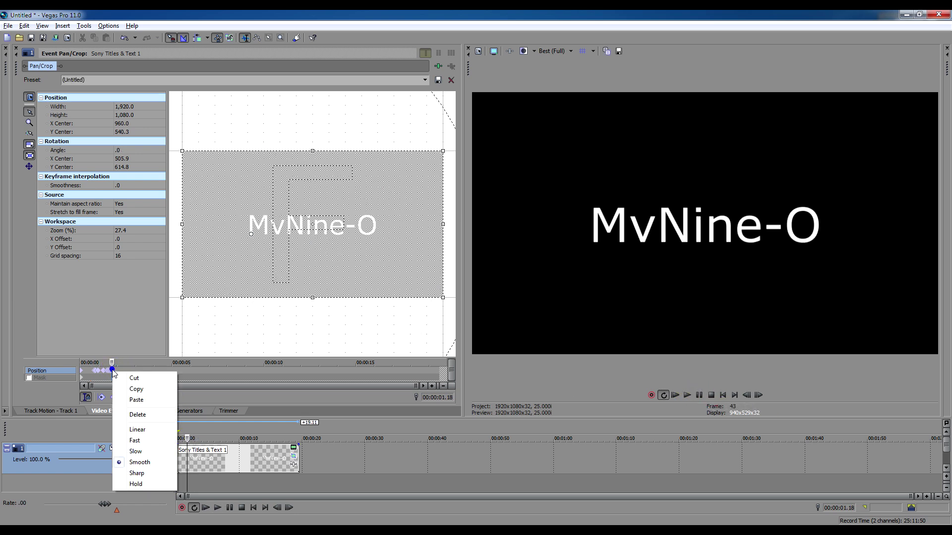
click(183, 364)
click(185, 370)
Set the smoothness of the Position keyframe at 00:00:00.00 to 100.0 and play the animation from there
drag(121, 370, 77, 372)
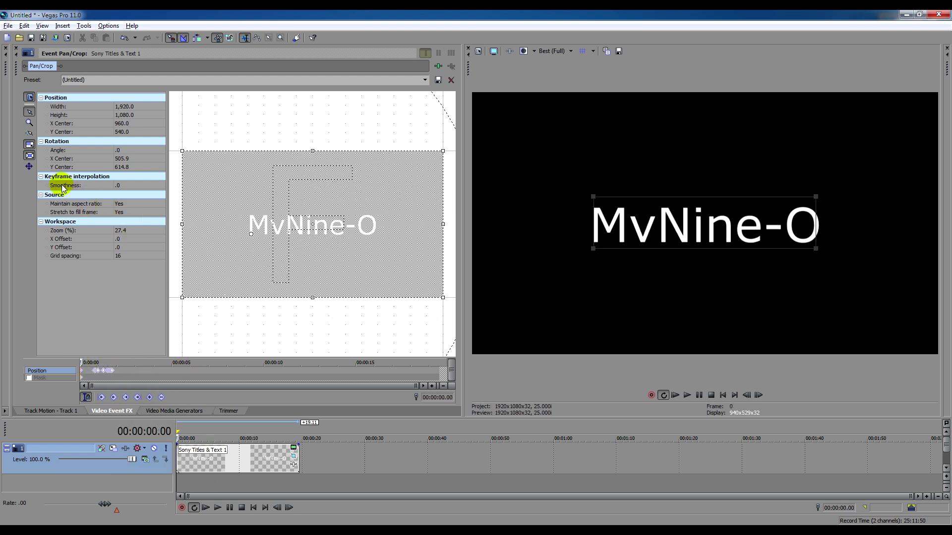
click(162, 185)
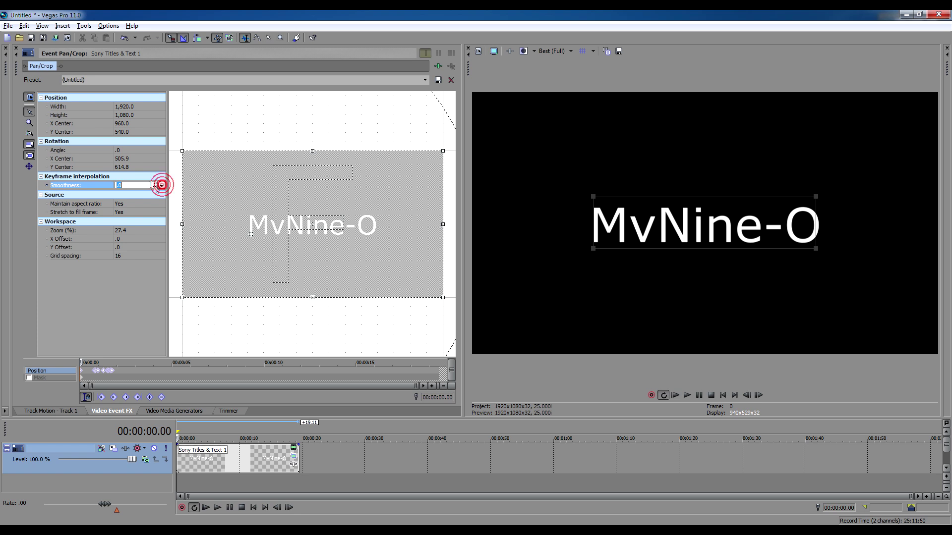
click(162, 185)
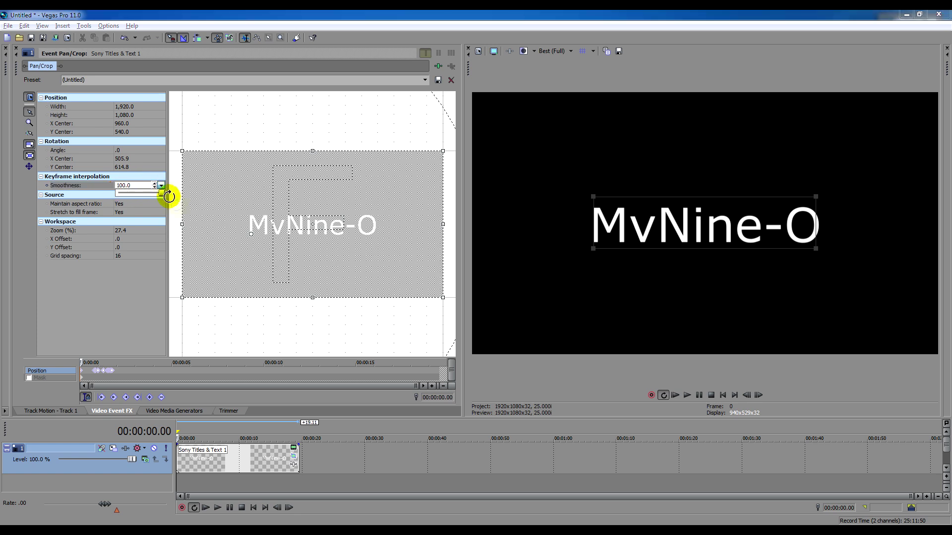
click(687, 395)
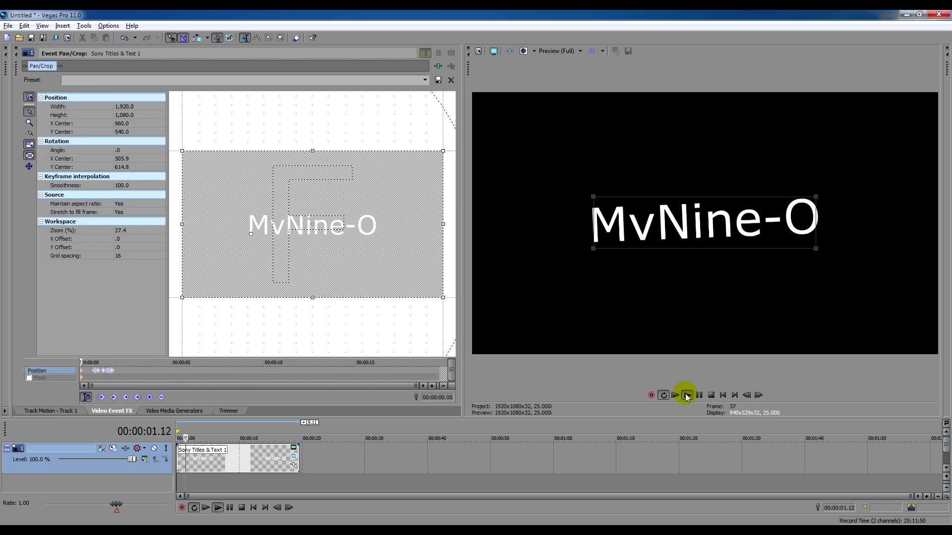
click(711, 395)
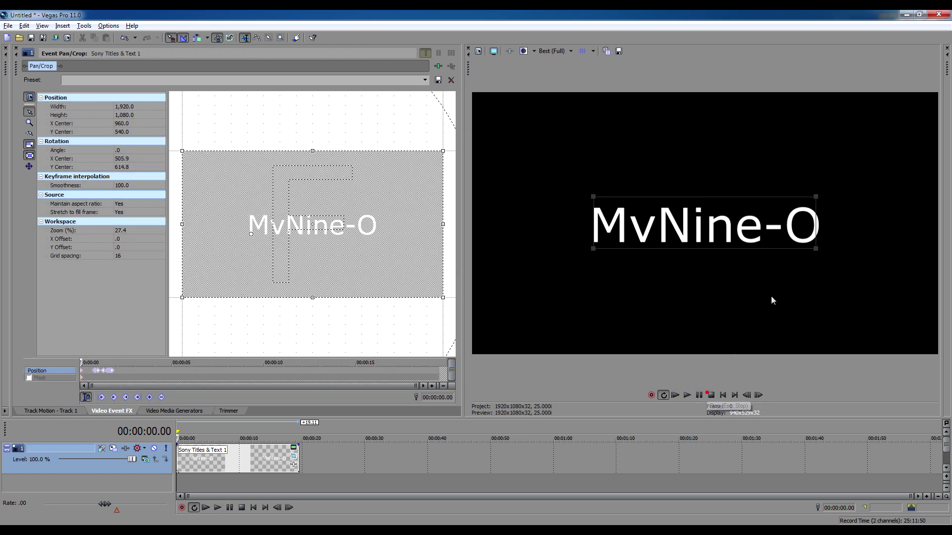
Set the smoothness of the last Position keyframe, at 00:00:01.18, to 100.0
click(112, 373)
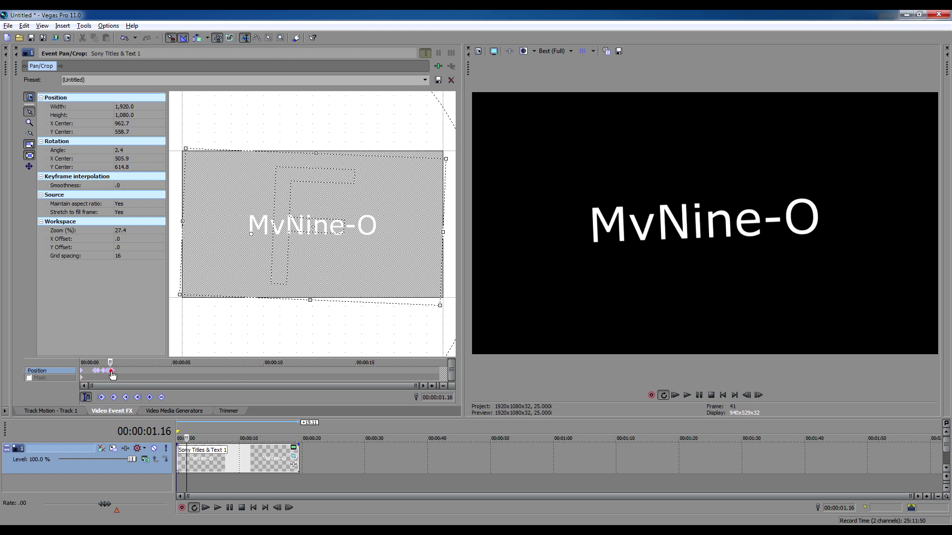
scroll(115, 371, up, 5)
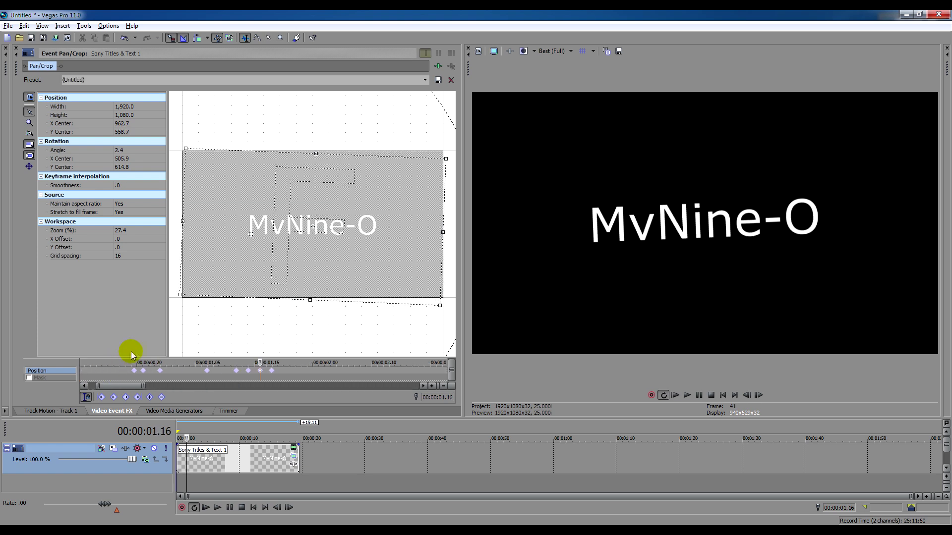
click(272, 371)
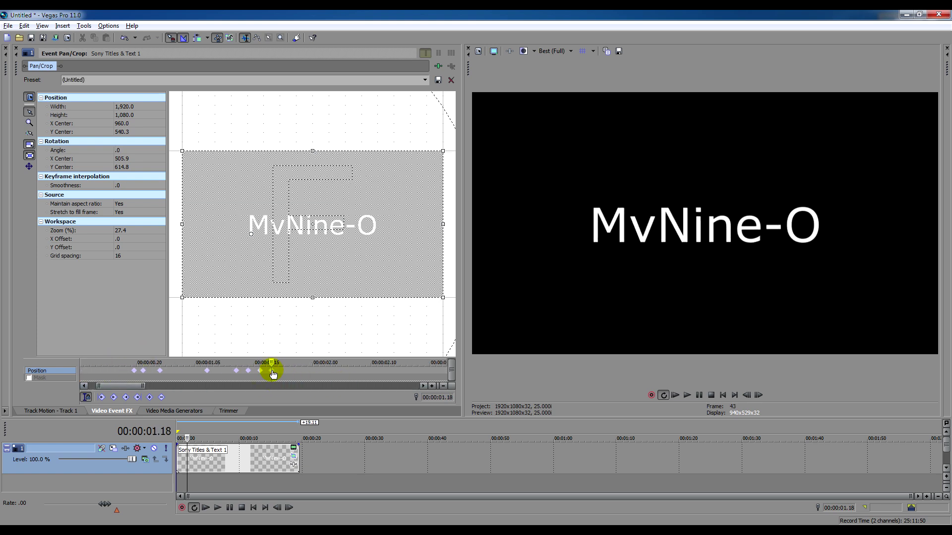
click(121, 185)
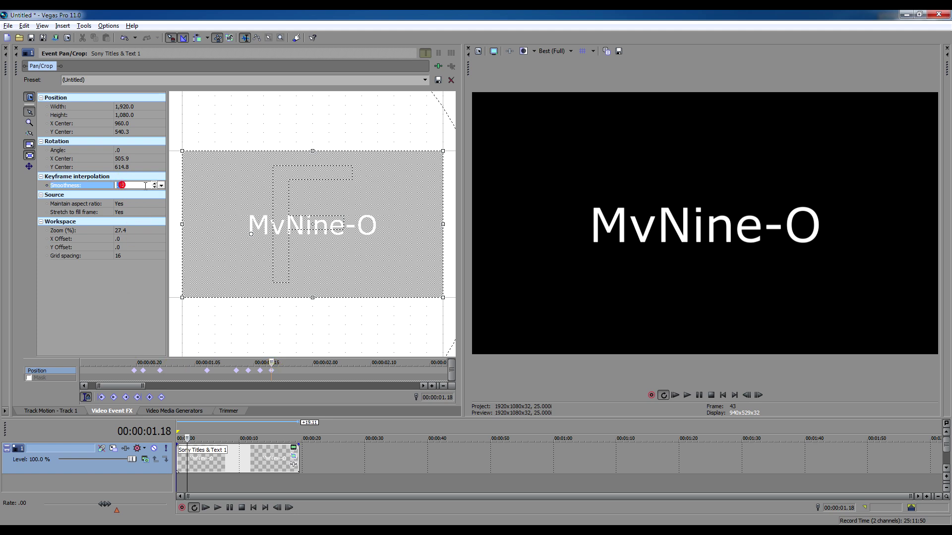
click(161, 184)
drag(119, 193, 161, 193)
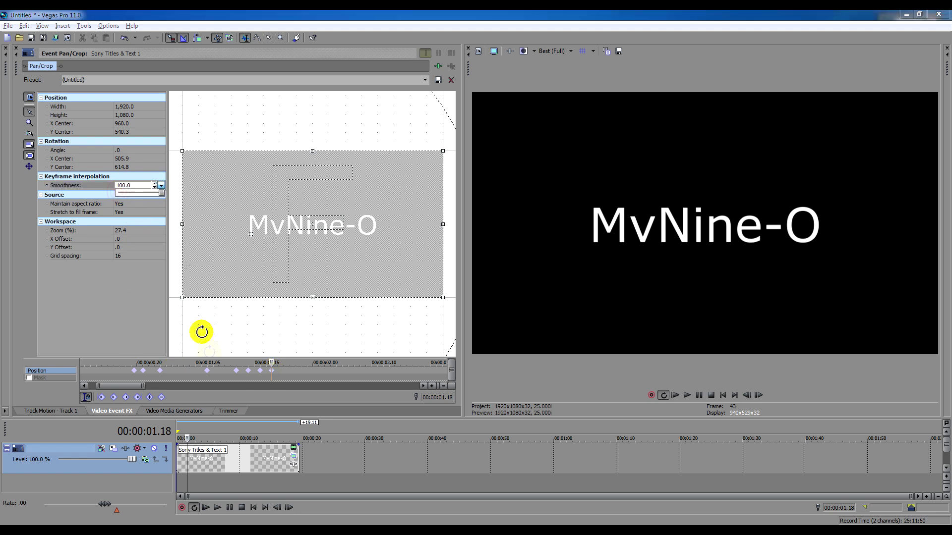
Adjust the smoothness of the Position keyframe at 00:00:01.16 and set the one at 00:00:01.14 to 100.0
click(253, 378)
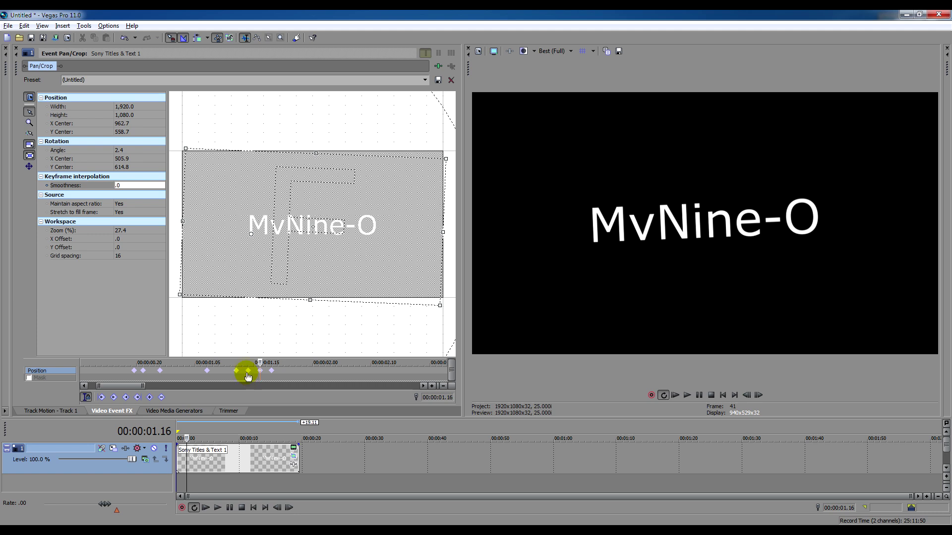
click(161, 185)
click(162, 186)
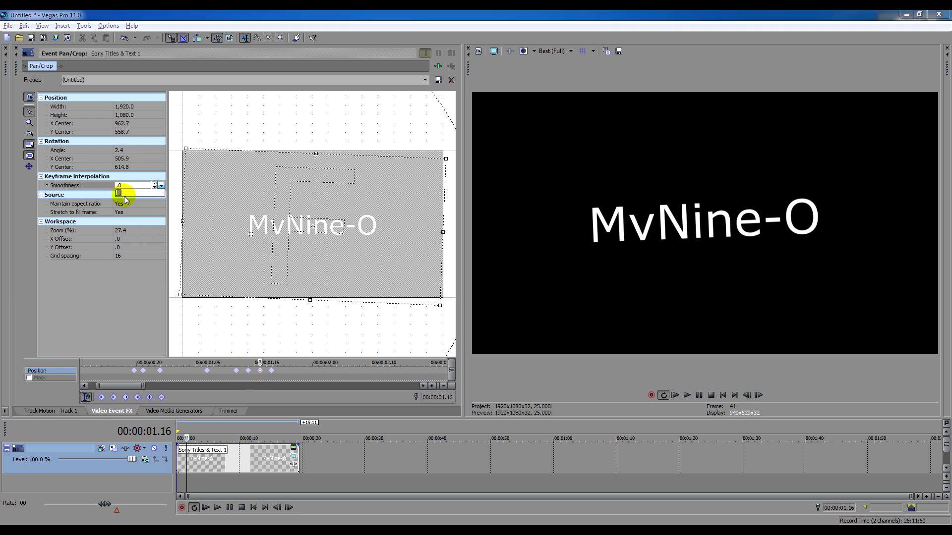
click(249, 372)
click(152, 185)
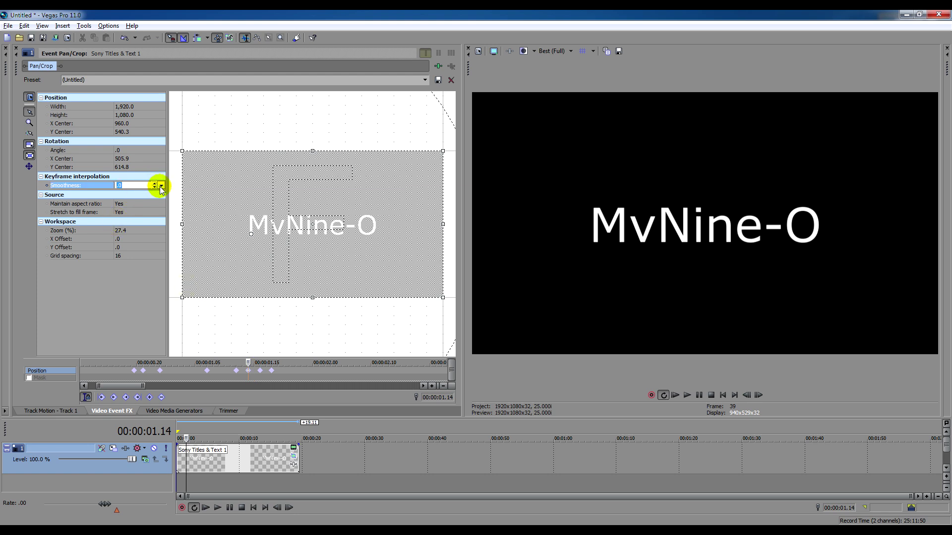
click(162, 185)
drag(124, 195, 202, 202)
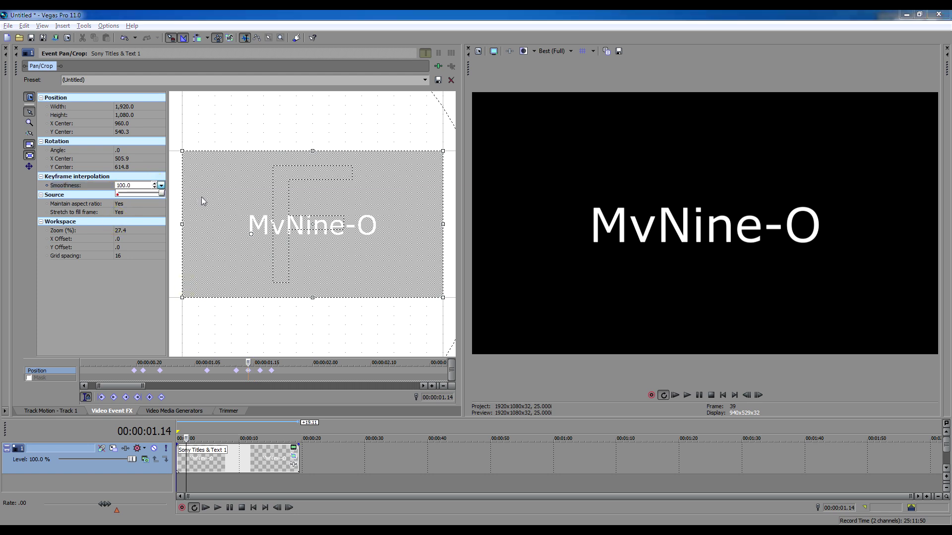
Set the smoothness of the Position keyframes at 00:00:01.12 and 00:00:01.07 to 100.0
click(236, 371)
click(156, 187)
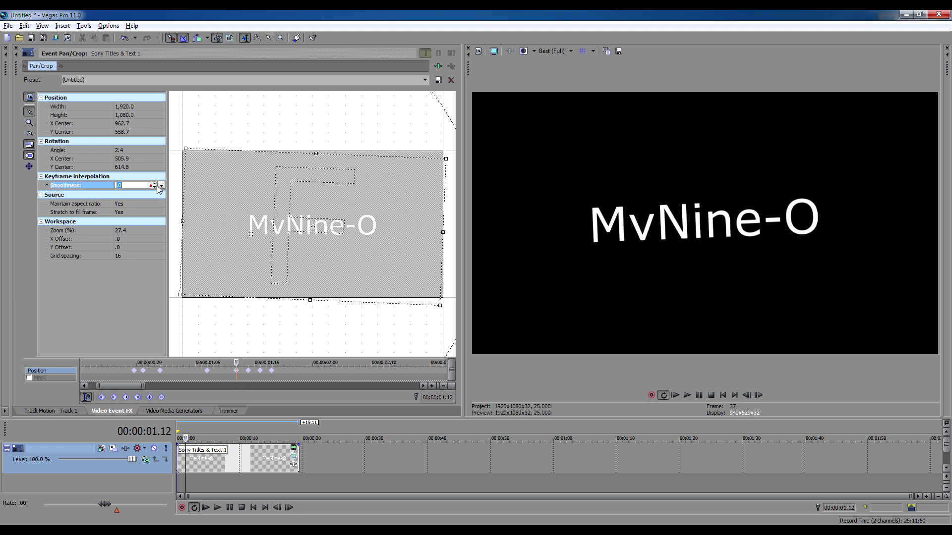
click(161, 185)
drag(119, 194, 139, 194)
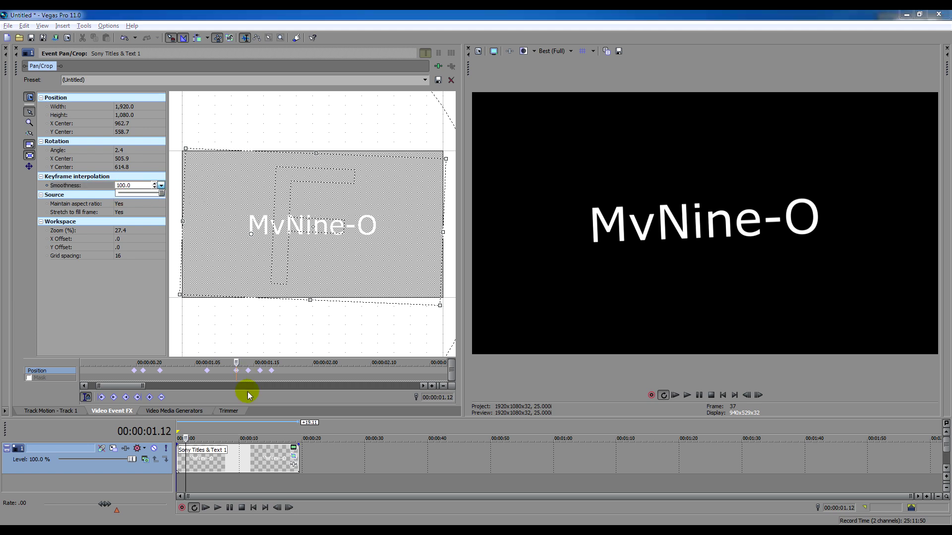
click(207, 371)
click(145, 183)
click(161, 186)
drag(119, 194, 165, 194)
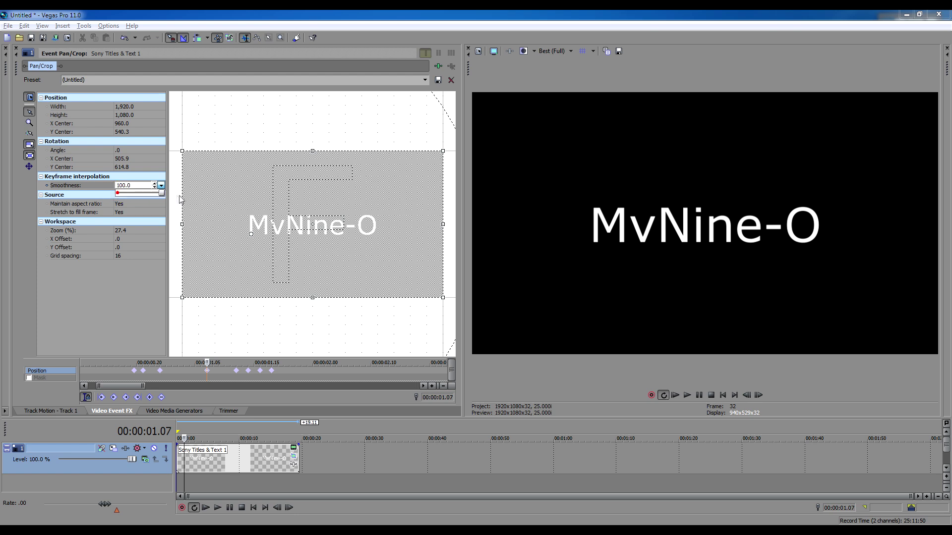
Set the smoothness of the Position keyframe at 00:00:00.24 to 100.0
click(161, 371)
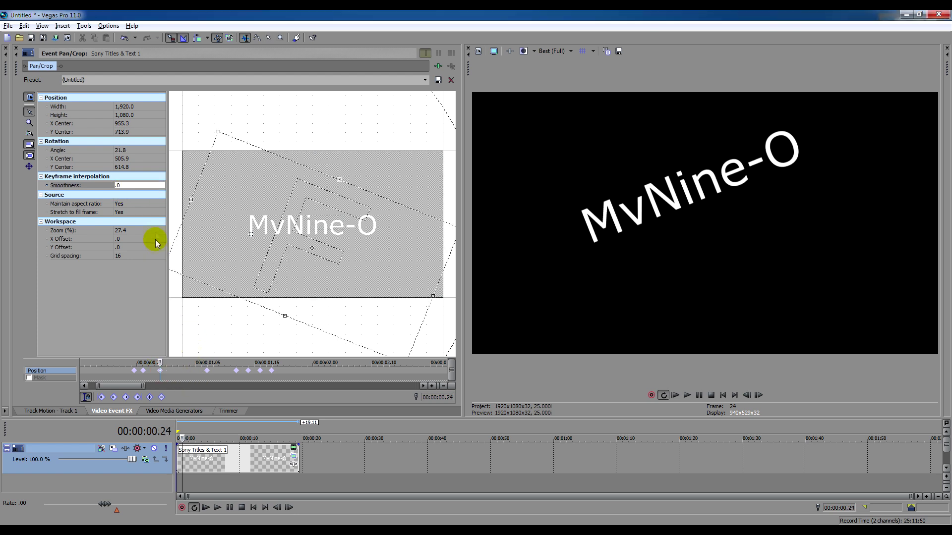
click(148, 185)
click(163, 185)
drag(119, 194, 164, 193)
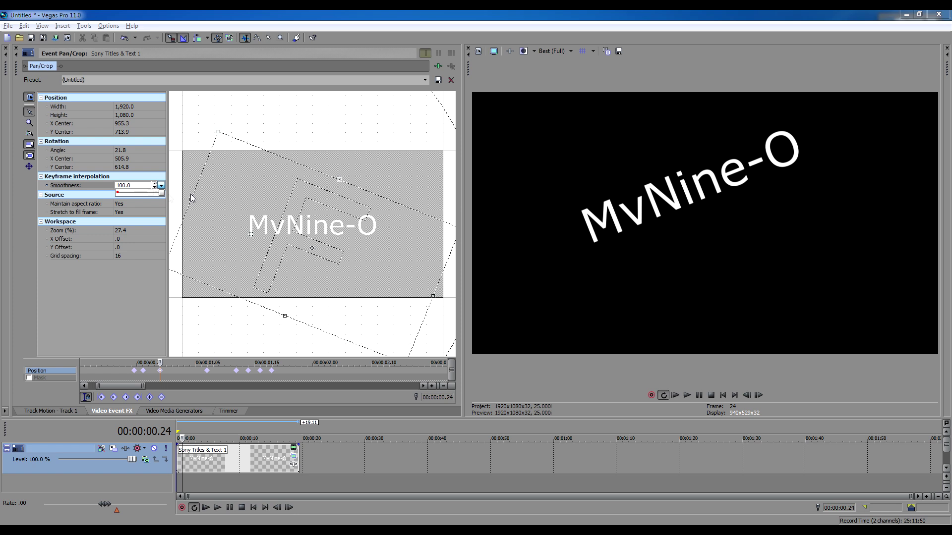
Check the smoothness of the Position keyframe at 00:00:00.21 and adjust the smoothness of the one at 00:00:00.20
click(144, 371)
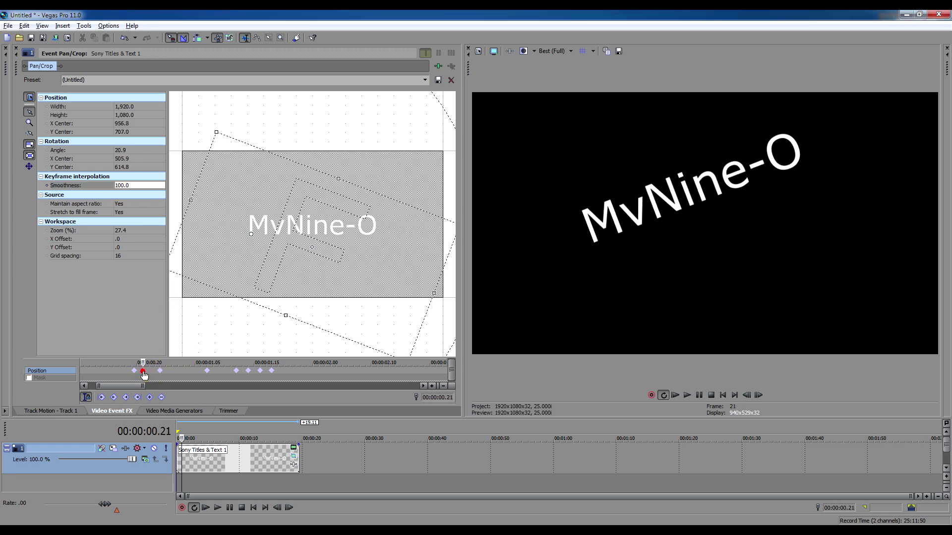
click(149, 185)
click(161, 186)
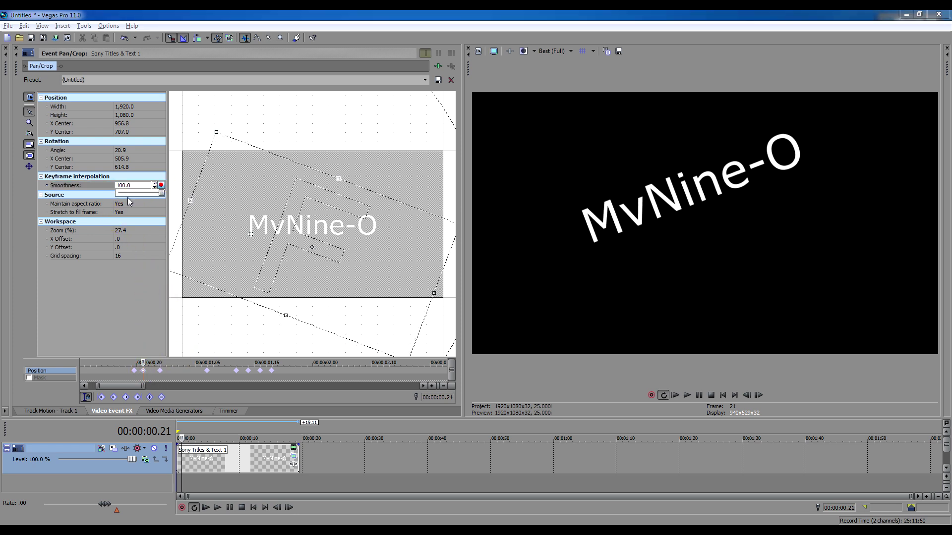
click(135, 371)
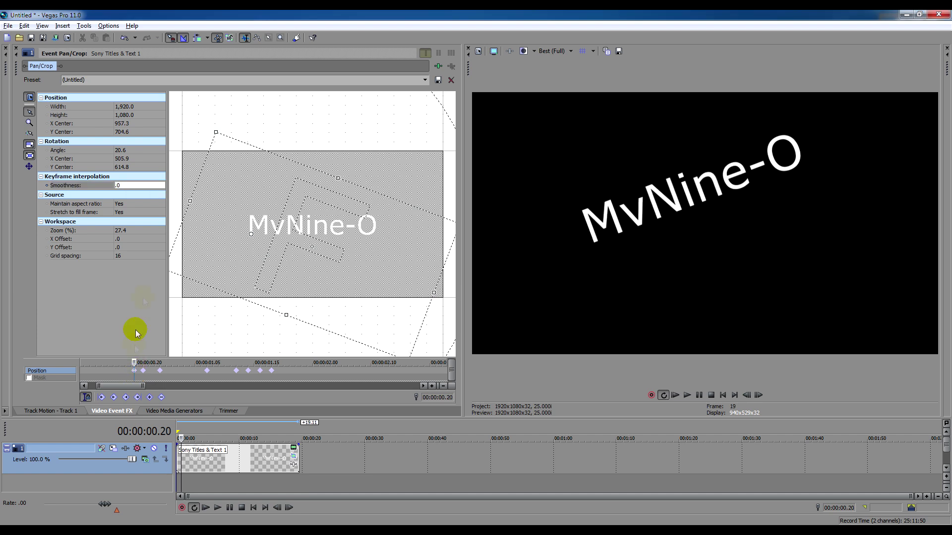
click(153, 188)
click(161, 186)
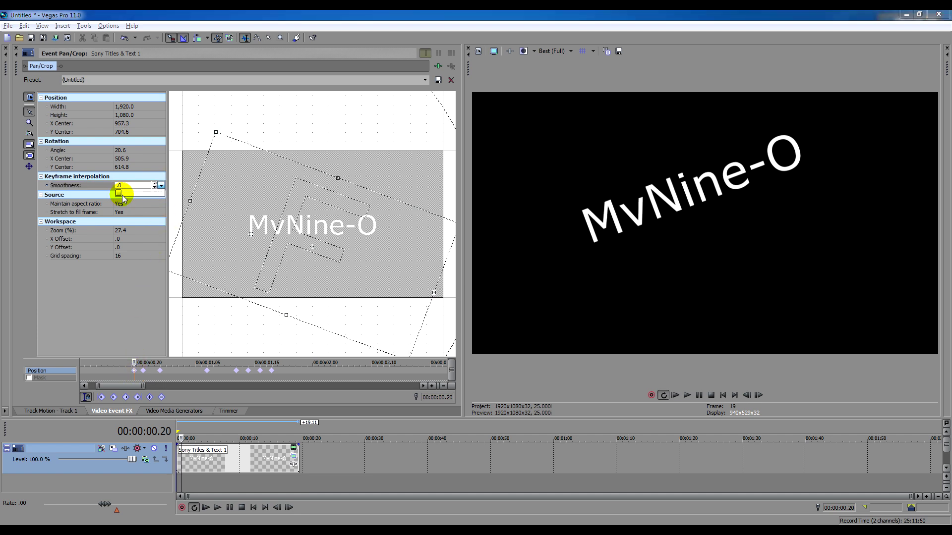
Return to 00:00:00.00, play the fully smoothed animation twice from the start and stop playback
drag(132, 386, 83, 375)
click(82, 376)
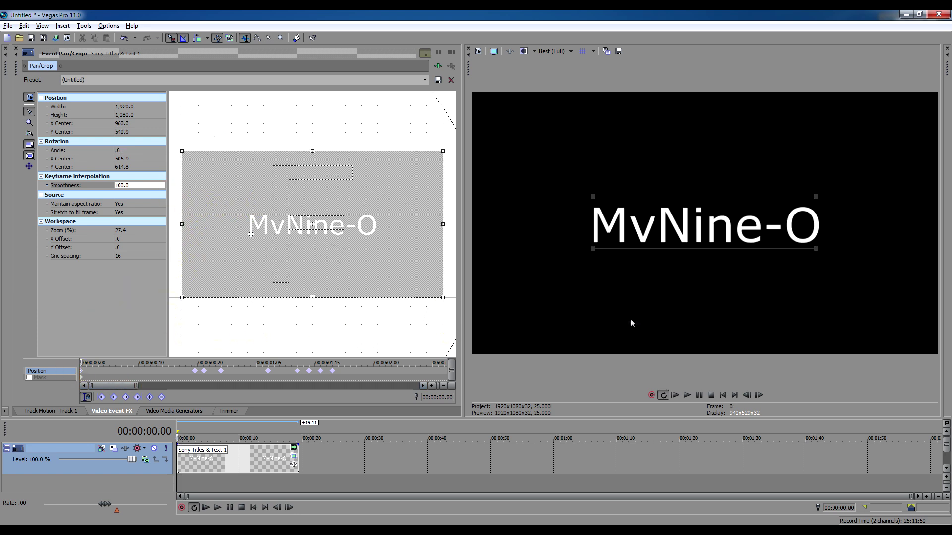
click(716, 369)
click(687, 395)
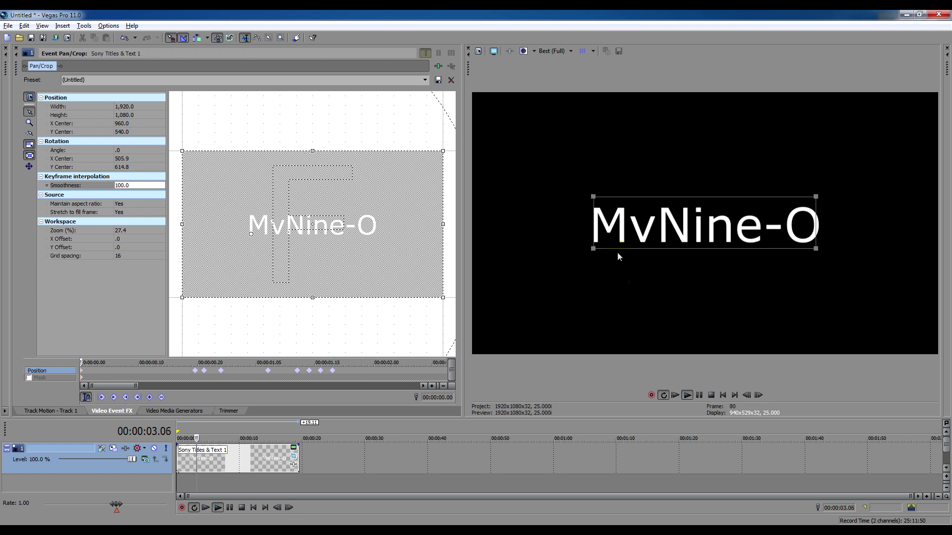
click(710, 395)
click(687, 395)
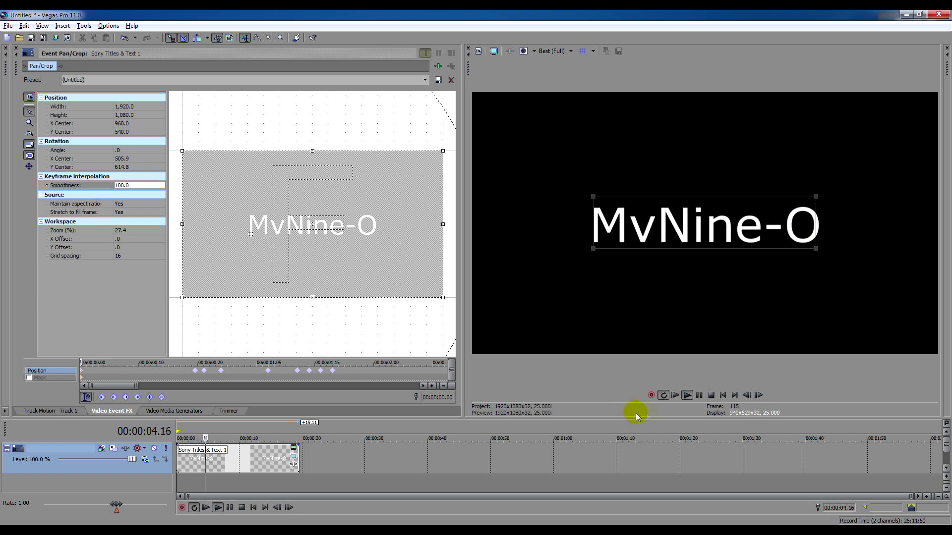
click(711, 395)
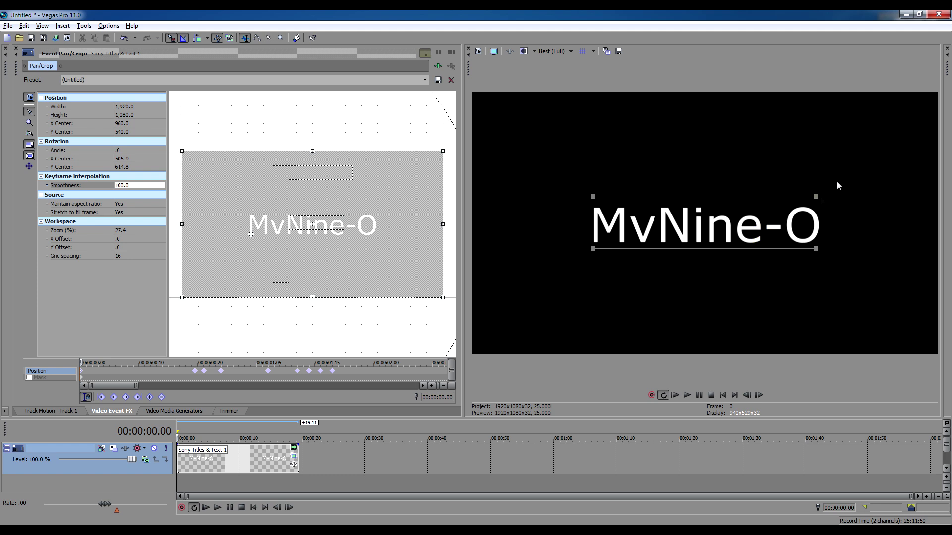
Delete all Position keyframes after the initial one at 00:00:00.00 from the title's Pan/Crop animation
click(333, 371)
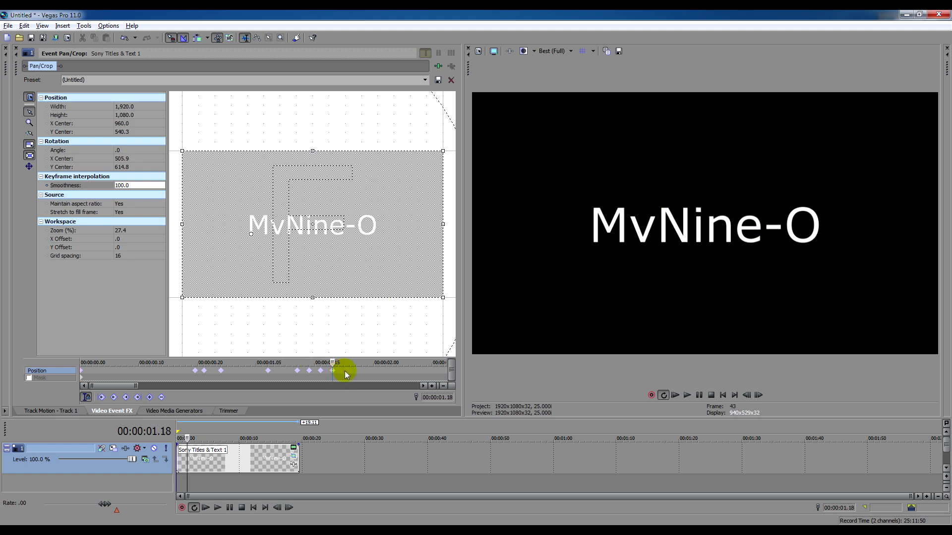
click(345, 372)
drag(338, 370, 70, 392)
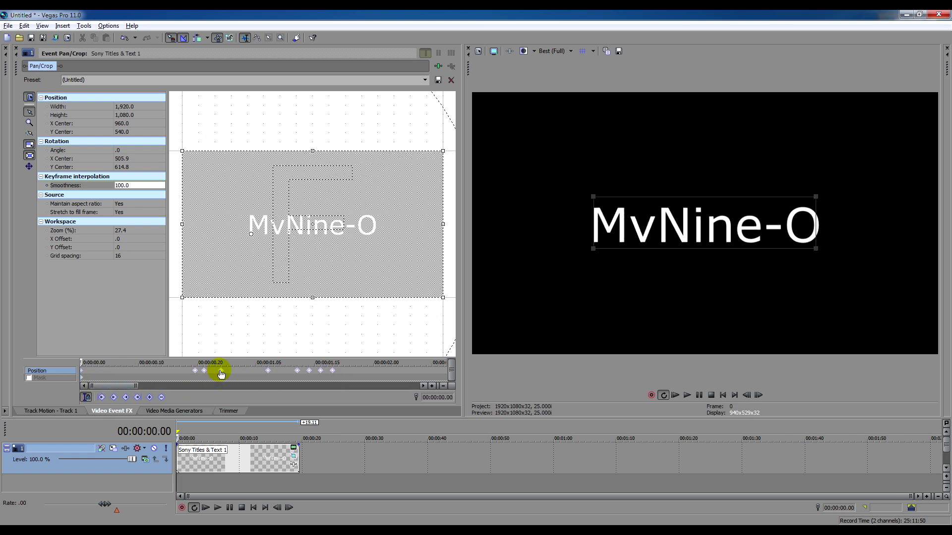
right_click(221, 375)
click(250, 417)
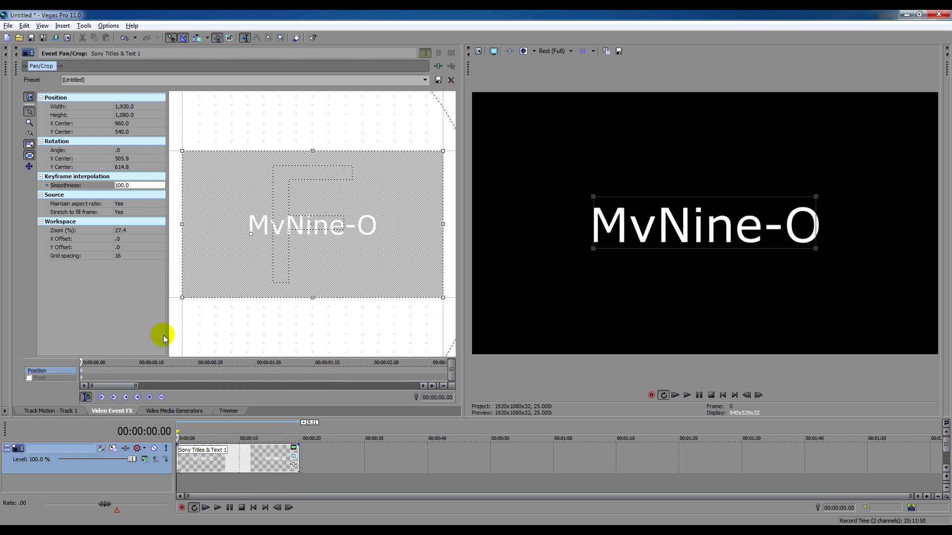
Show Track 1's Track Motion settings, scrub its timeline to check cursor sync with the main timeline, and return to 00:00:00.00
click(61, 412)
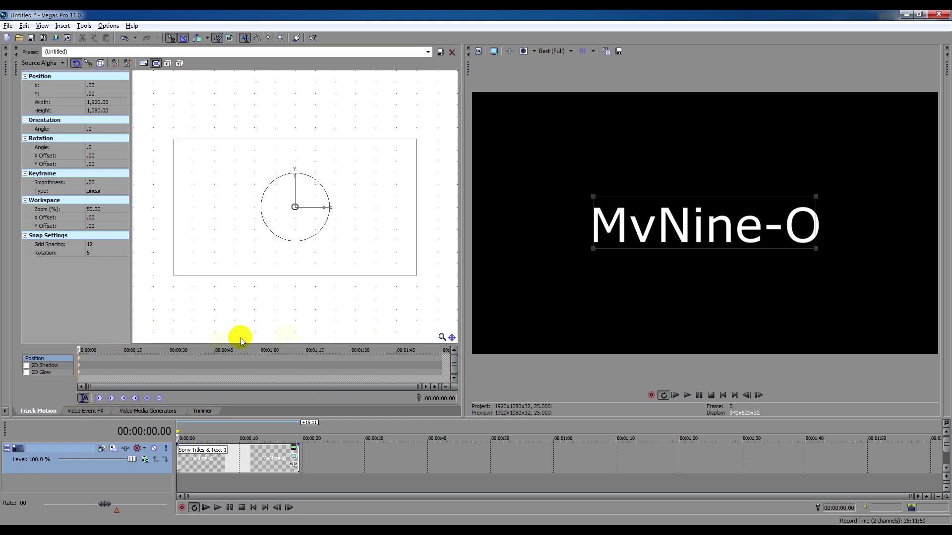
click(103, 358)
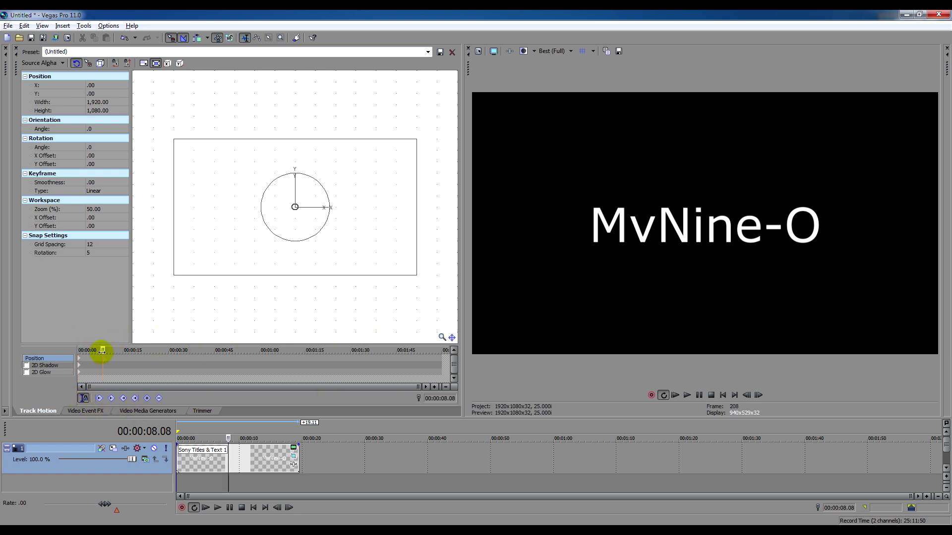
drag(108, 350, 70, 340)
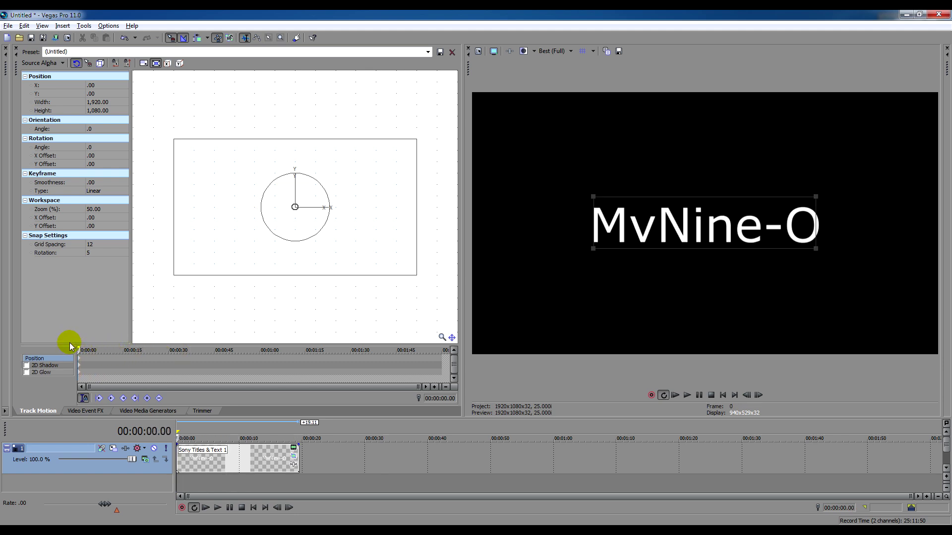
click(83, 399)
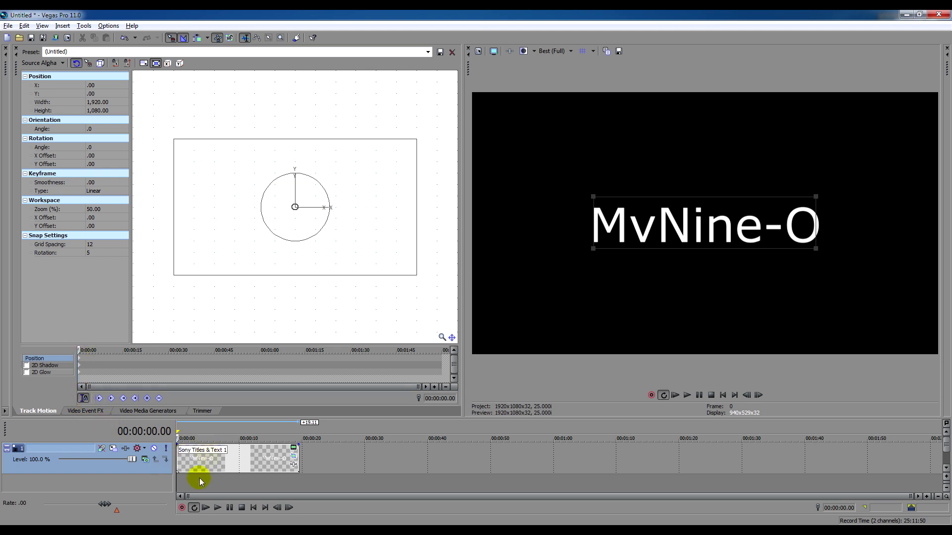
drag(79, 349, 110, 349)
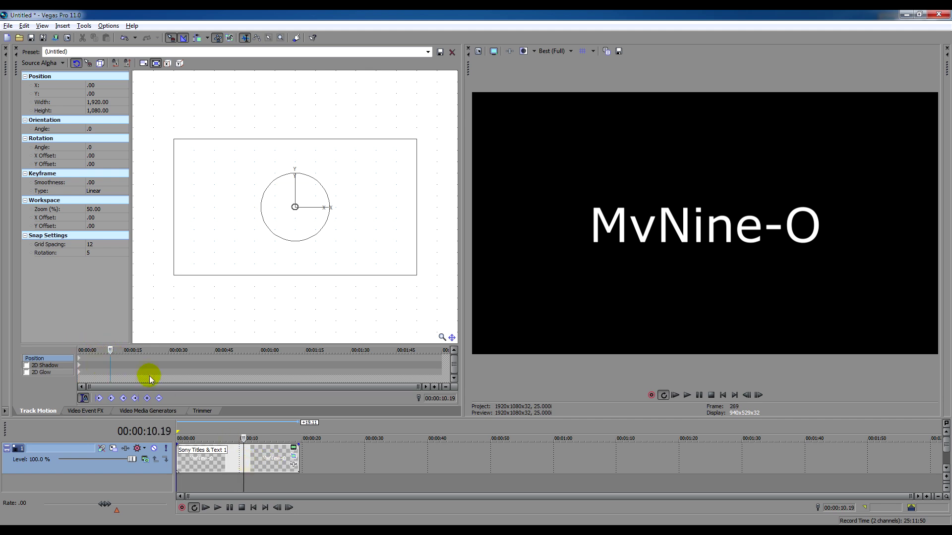
drag(109, 349, 63, 347)
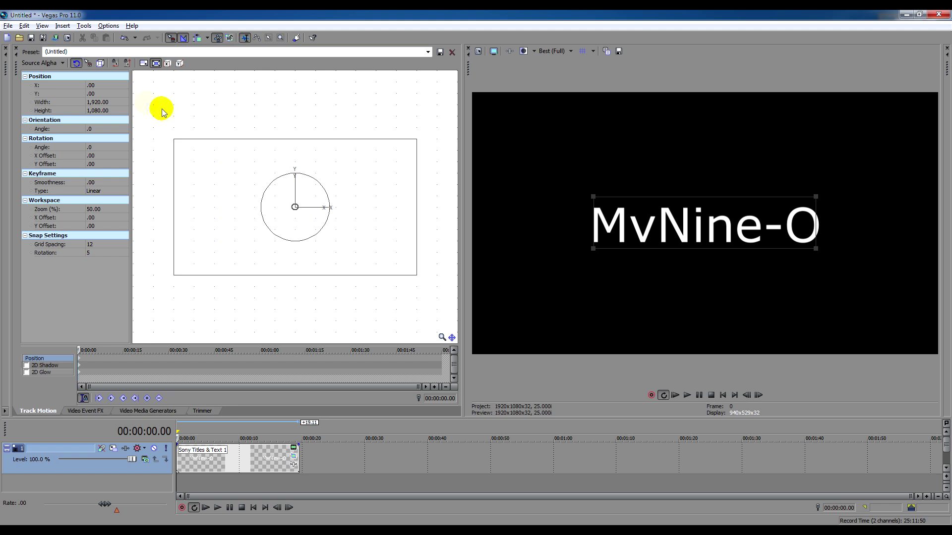
Try moving the track's box to X 39.20, Y -35.28 with rotation editing disabled, and restore its default position
click(76, 64)
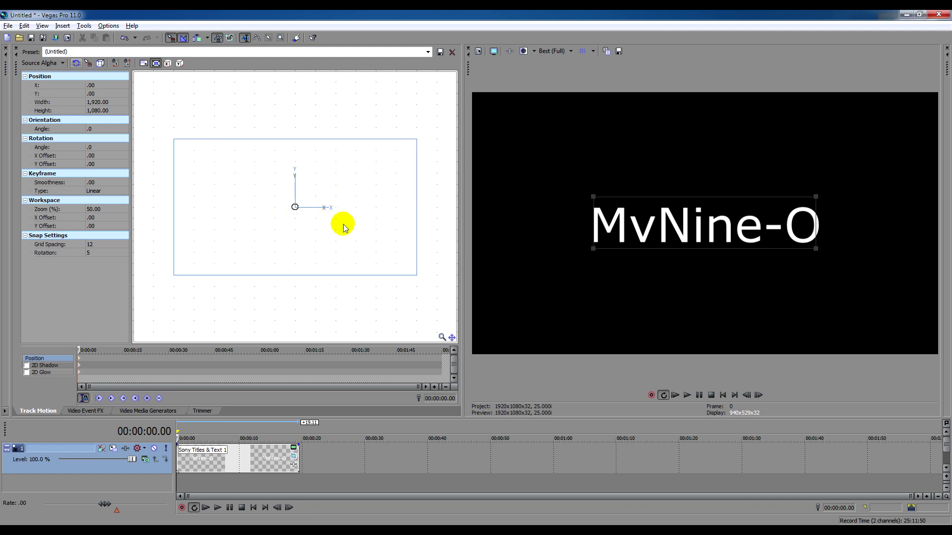
mouse_move(416, 259)
mouse_down()
mouse_move(421, 244)
mouse_move(380, 255)
mouse_move(417, 241)
mouse_move(374, 247)
mouse_move(434, 223)
mouse_move(391, 260)
mouse_move(400, 253)
mouse_up()
right_click(391, 244)
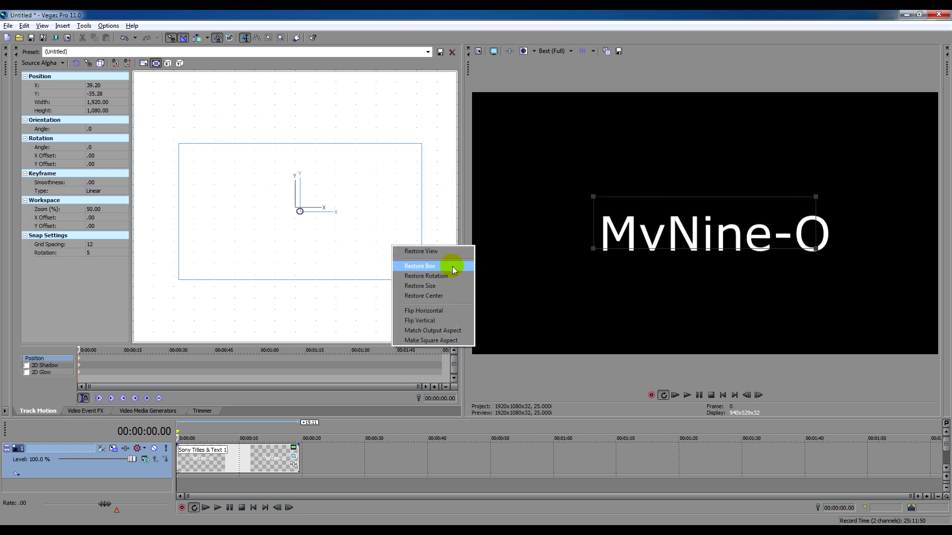
click(454, 295)
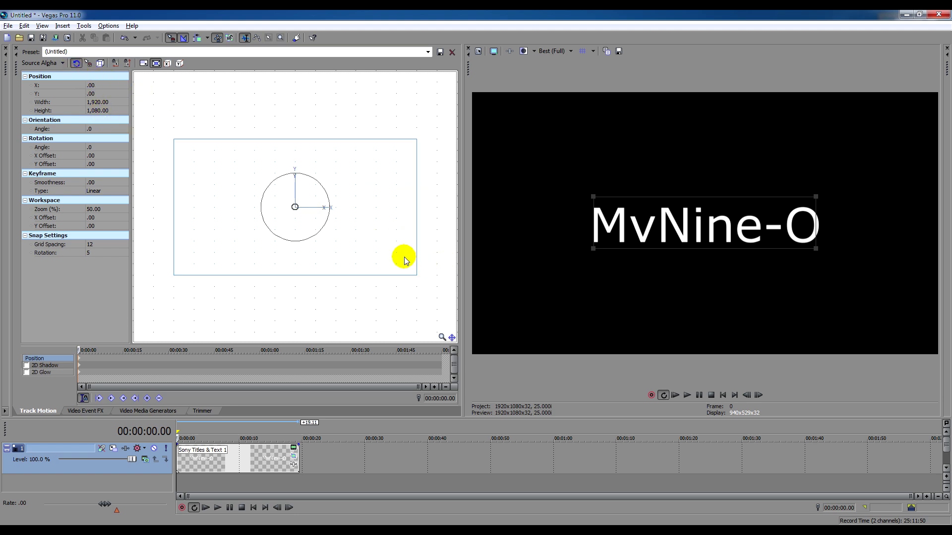
Try rotating the track to 601.8 degrees about its centre, undo it, and rotate it again to -3.9 degrees
drag(315, 234, 308, 186)
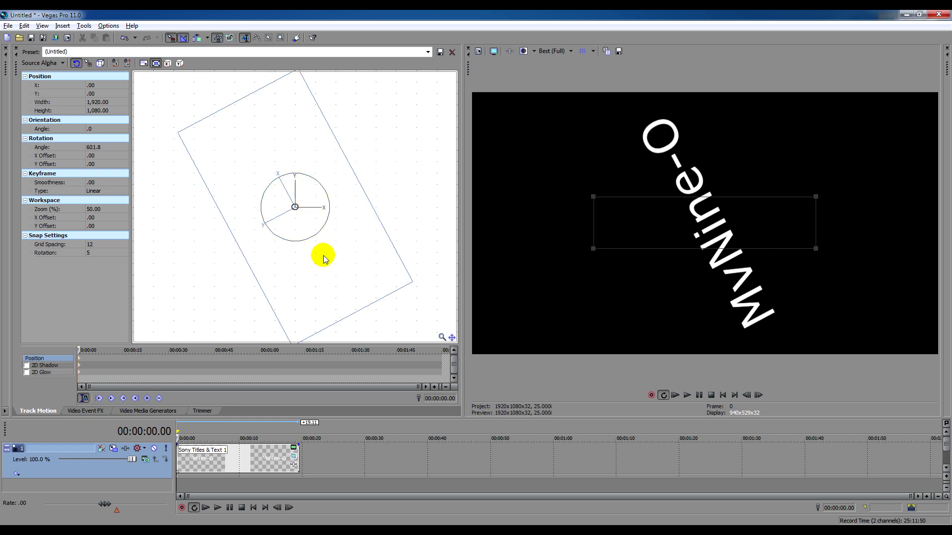
key(ctrl+z)
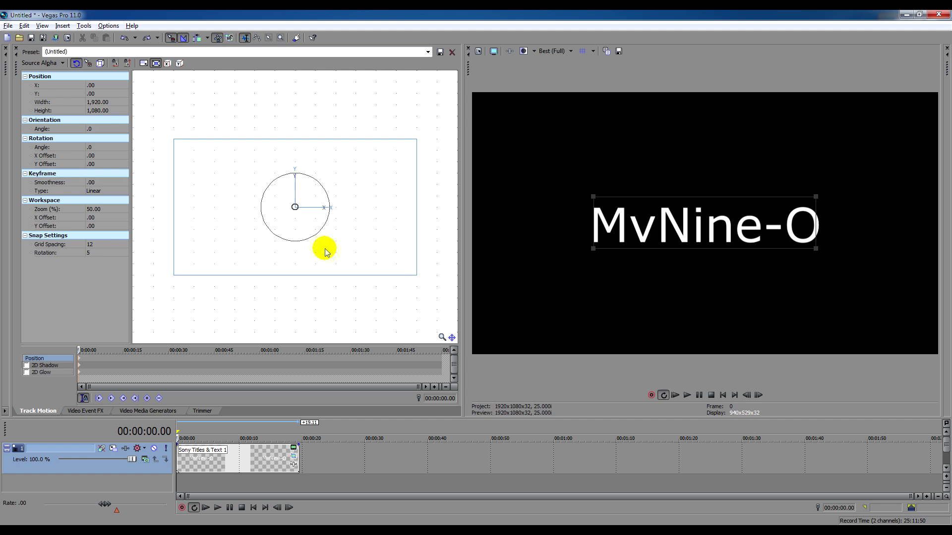
drag(334, 219, 336, 185)
click(296, 208)
drag(312, 234, 299, 274)
Try Restore Center on the tilted track and reset its rotation angle to zero
right_click(334, 238)
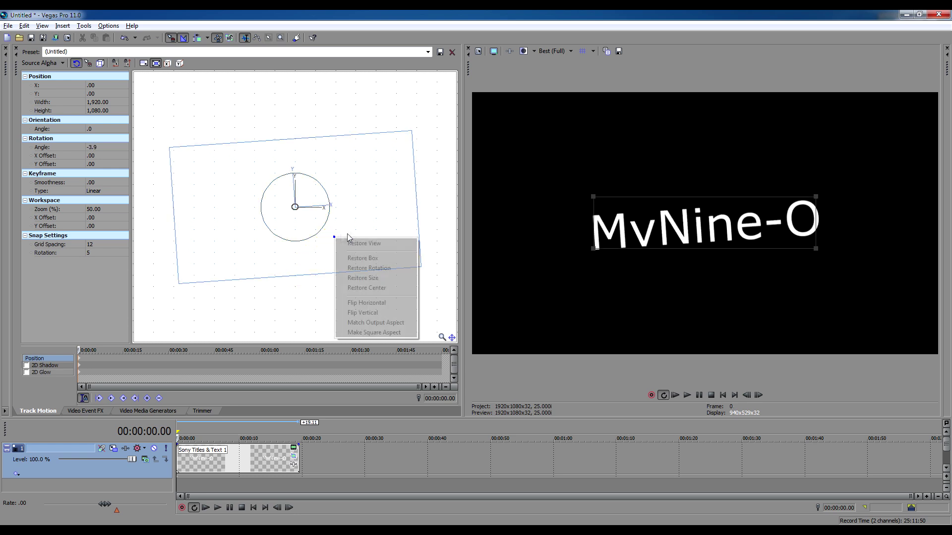
click(386, 288)
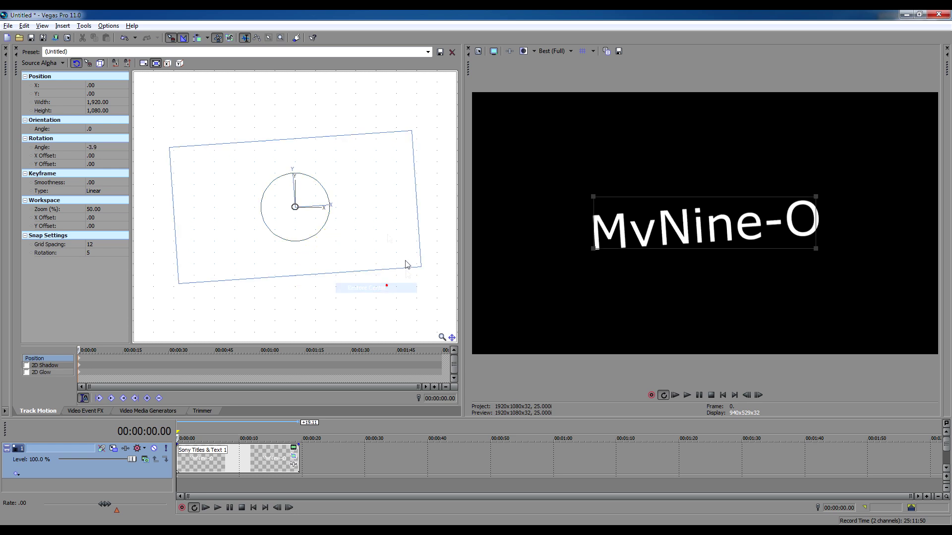
right_click(331, 220)
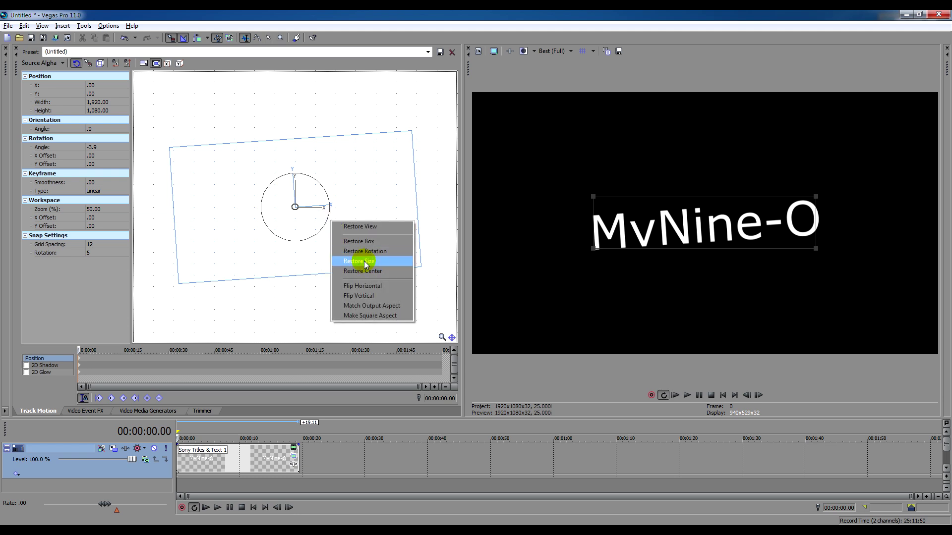
click(350, 272)
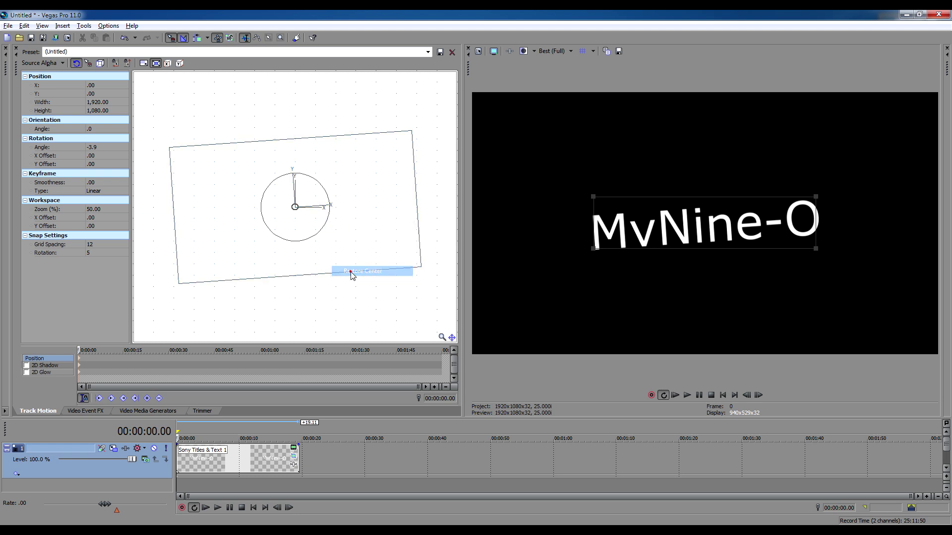
right_click(315, 230)
click(319, 257)
click(368, 223)
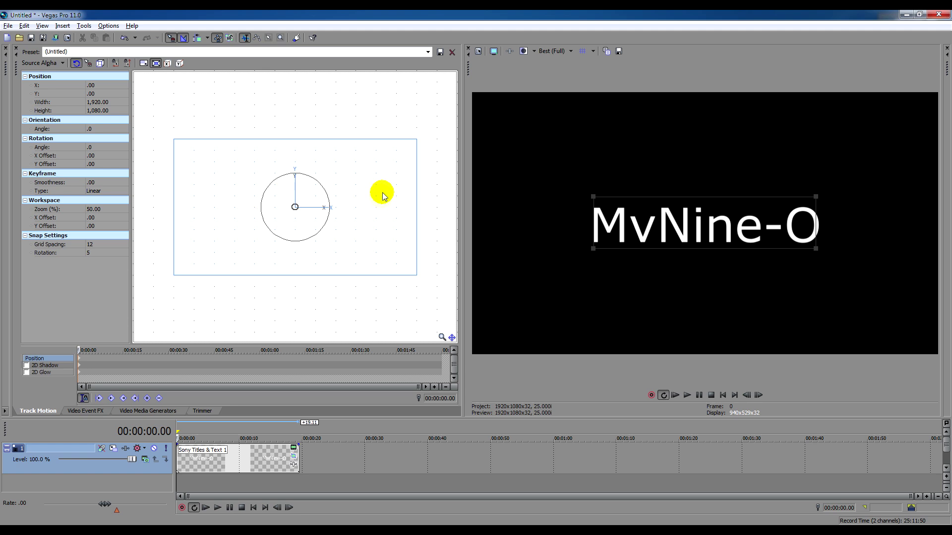
Move the track's rotation centre to X offset -799.71, Y offset -15.68 and rotate the track to about -10.2 degrees
drag(296, 209, 202, 231)
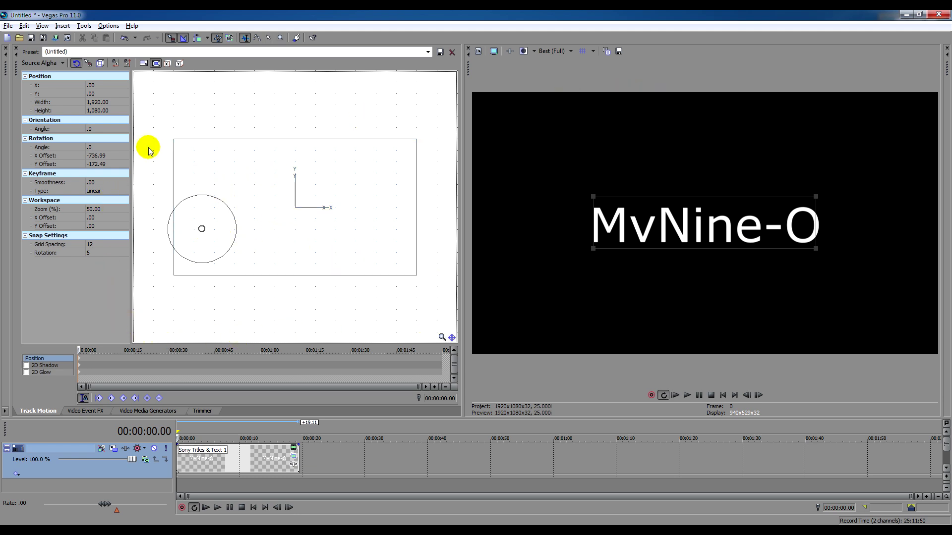
click(79, 412)
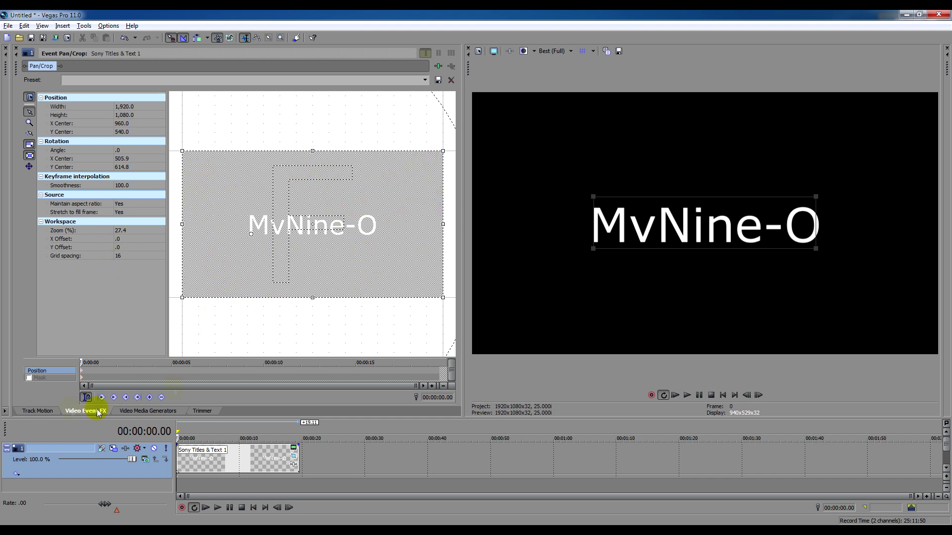
click(17, 418)
drag(200, 227, 305, 290)
drag(278, 328, 272, 334)
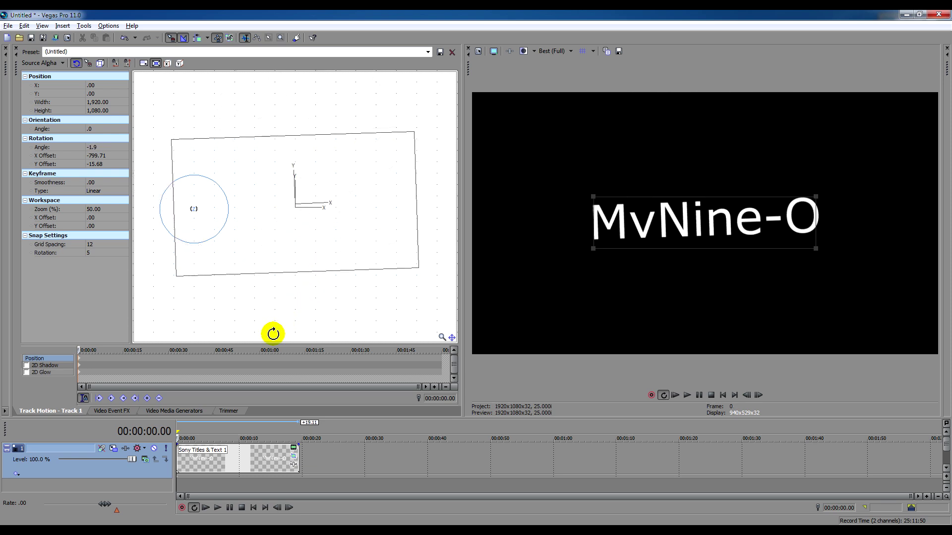
drag(213, 236, 248, 266)
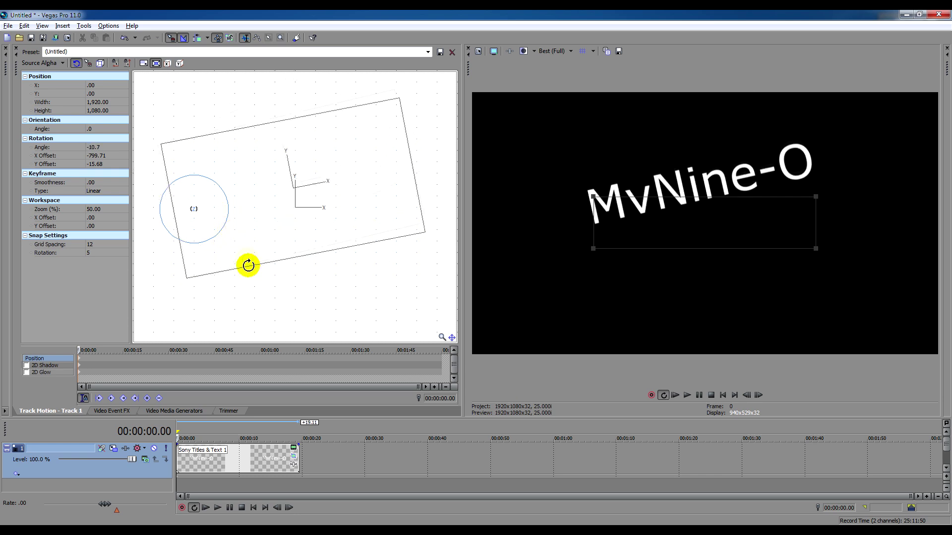
Restore the track's rotation, try Restore Center, and restore the box to its default state
right_click(222, 221)
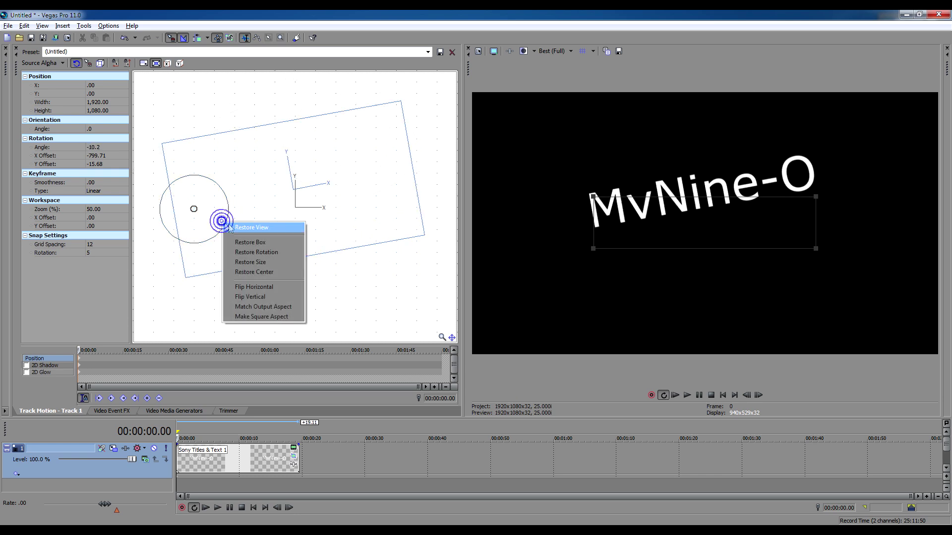
click(275, 251)
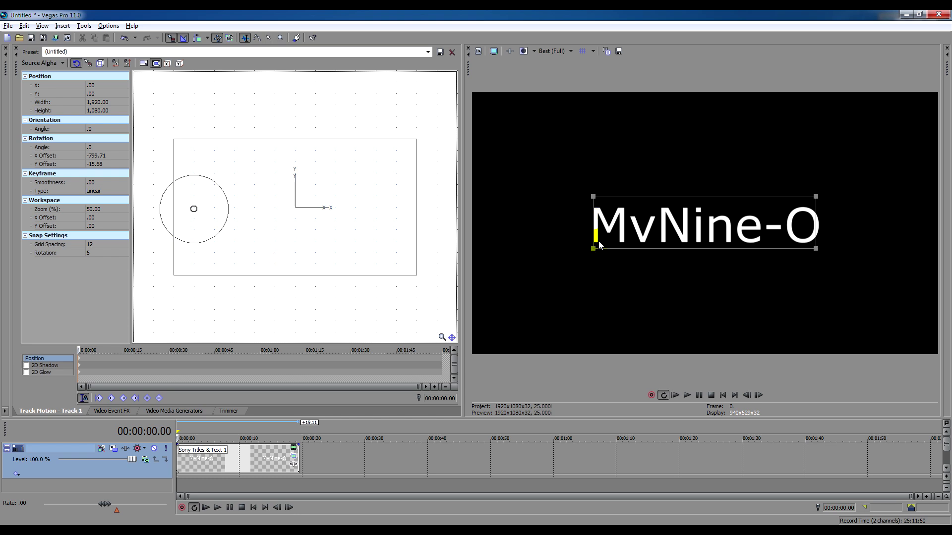
right_click(230, 211)
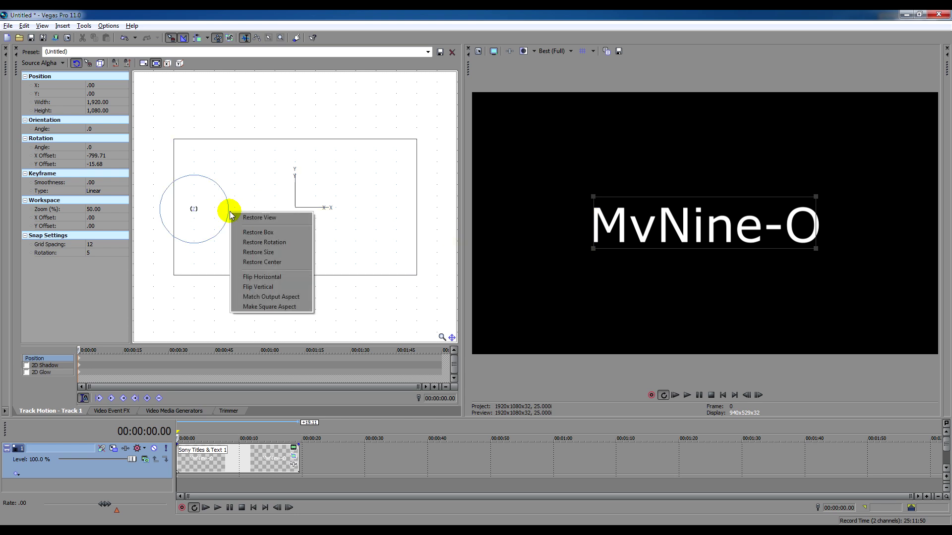
click(281, 263)
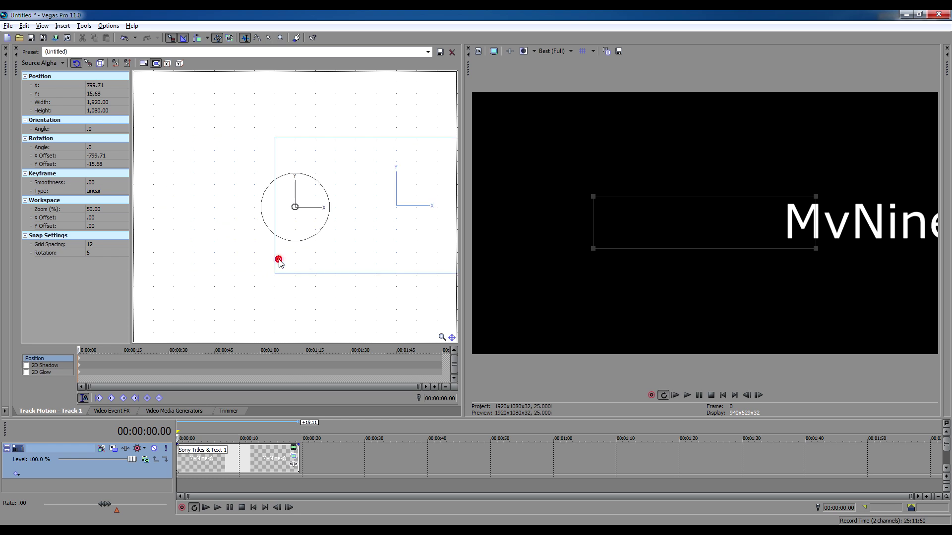
right_click(293, 240)
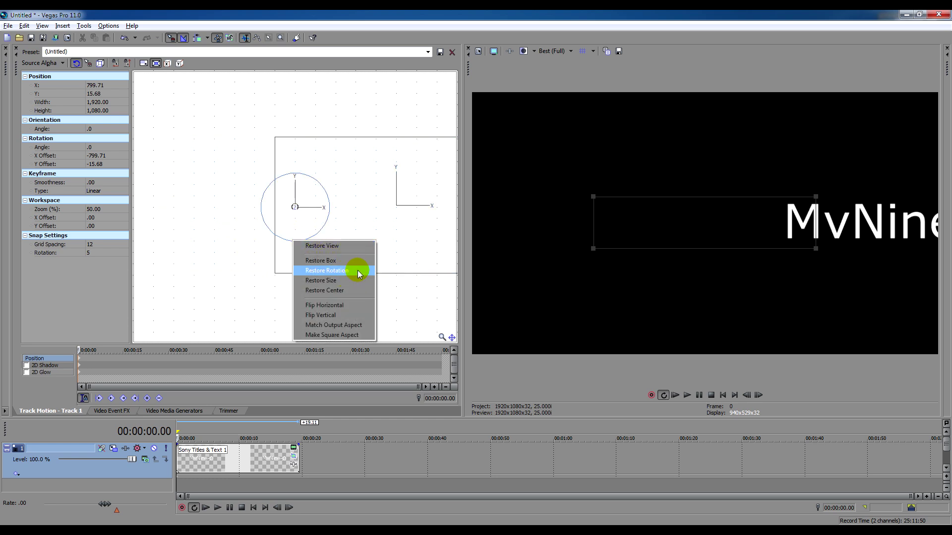
click(327, 261)
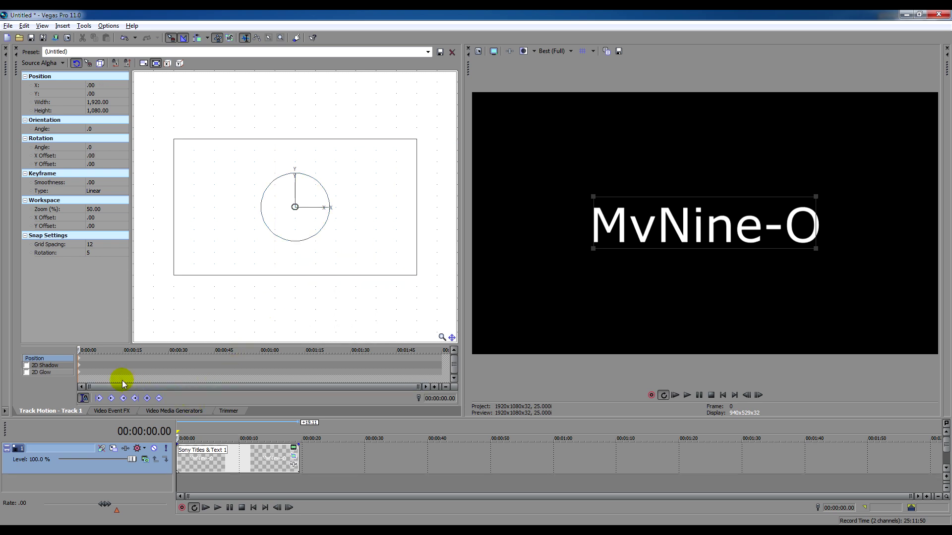
Move the title's Event Pan/Crop rotation centre slightly to X 498.6, Y 611.1
click(113, 412)
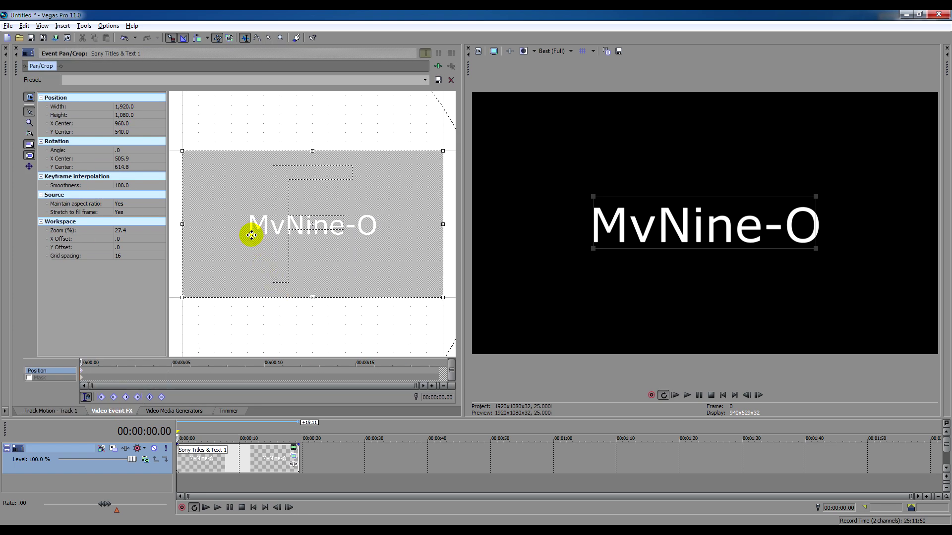
mouse_move(251, 233)
mouse_down()
mouse_move(311, 222)
mouse_move(246, 223)
mouse_move(233, 203)
mouse_move(245, 197)
mouse_move(233, 244)
mouse_move(287, 230)
mouse_move(263, 221)
mouse_move(276, 234)
mouse_move(252, 233)
mouse_move(250, 221)
mouse_move(250, 235)
mouse_up()
drag(251, 235, 250, 234)
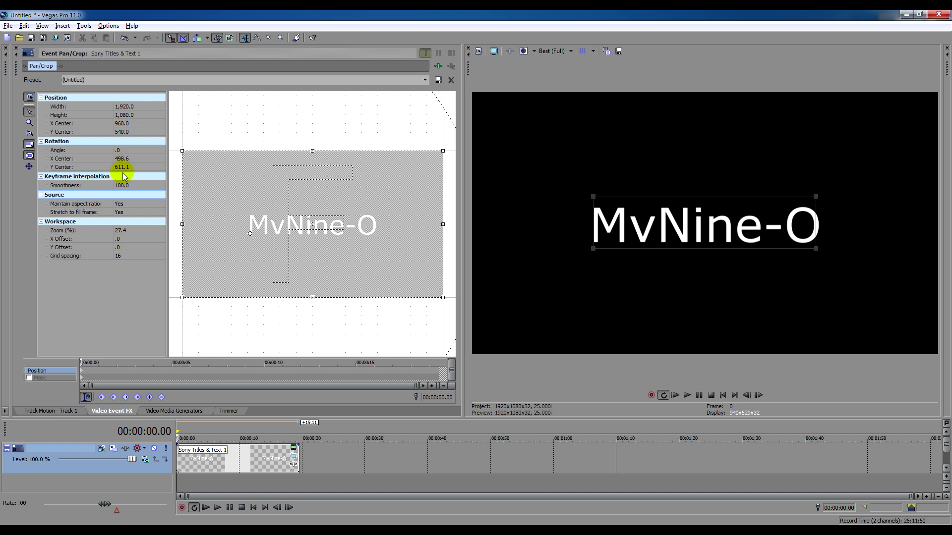
Compare the Event Pan/Crop rotation centre values with the rotation offsets in Track Motion
click(63, 411)
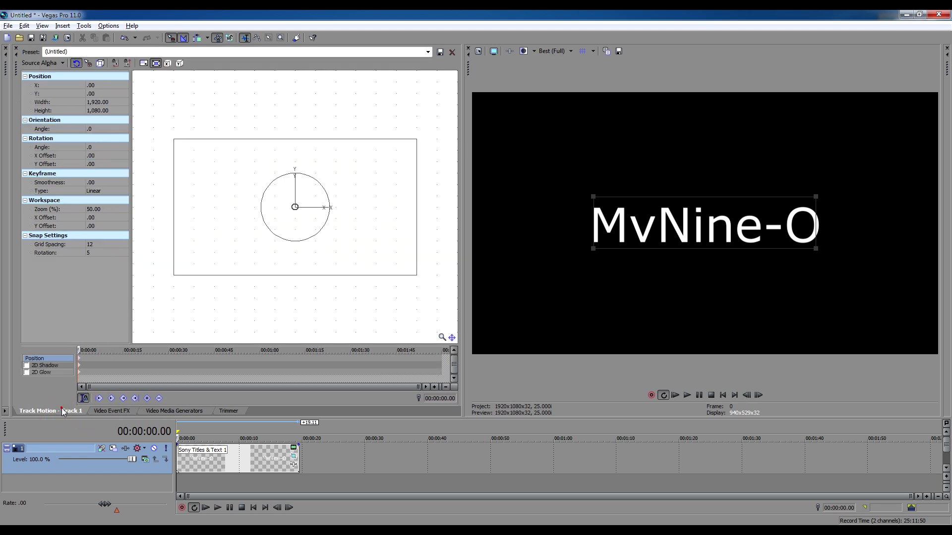
click(97, 156)
click(98, 156)
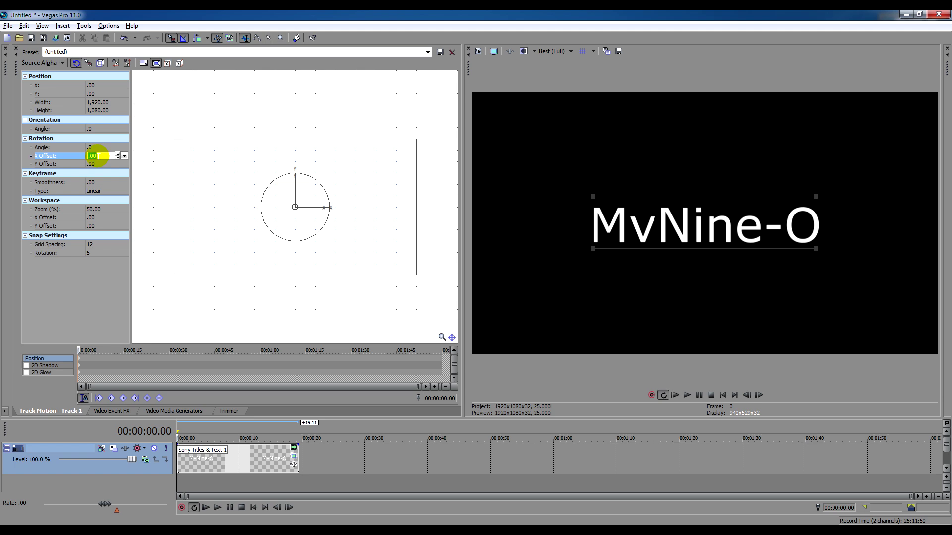
click(112, 411)
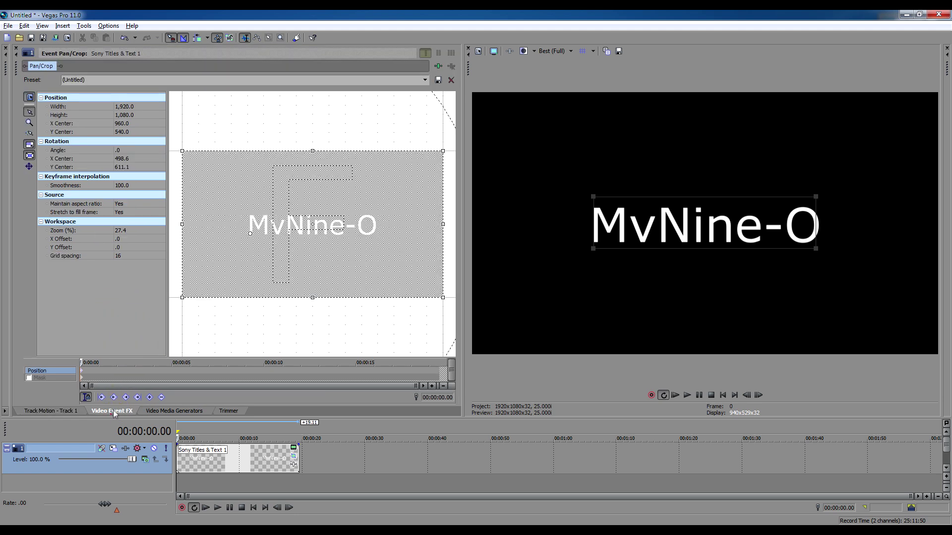
click(64, 410)
Set the Track Motion rotation offsets at 00:00:19.14 to X 498.00 and Y 611.00
click(106, 157)
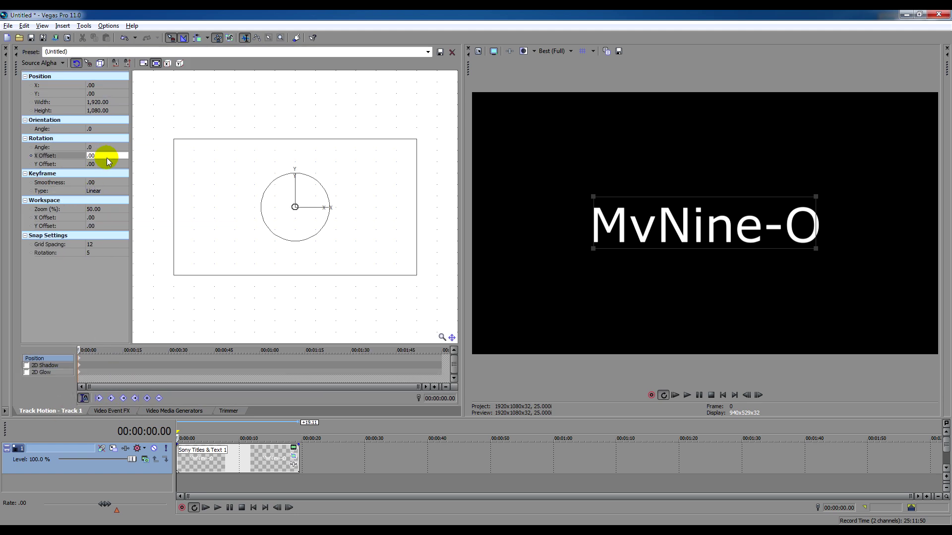
key(End)
click(102, 147)
click(104, 156)
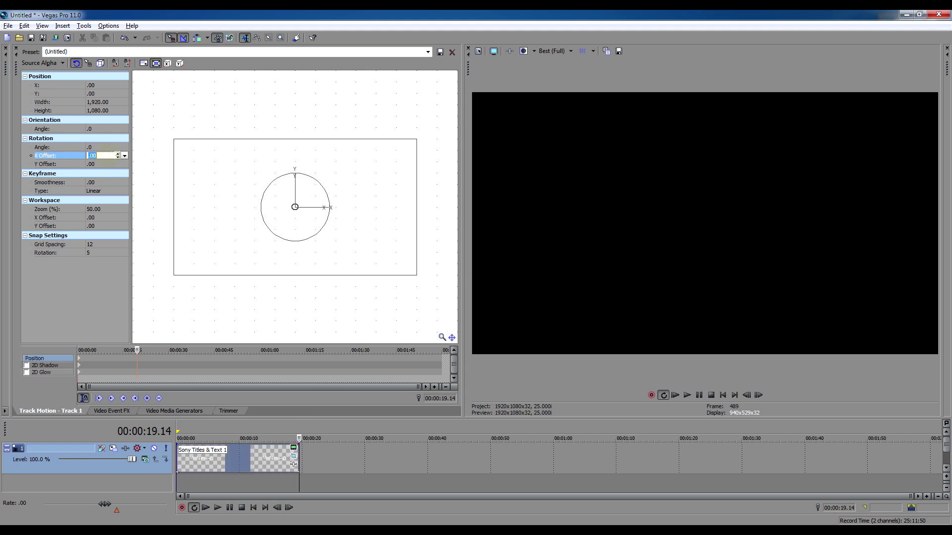
text(498)
key(Tab)
text(6)
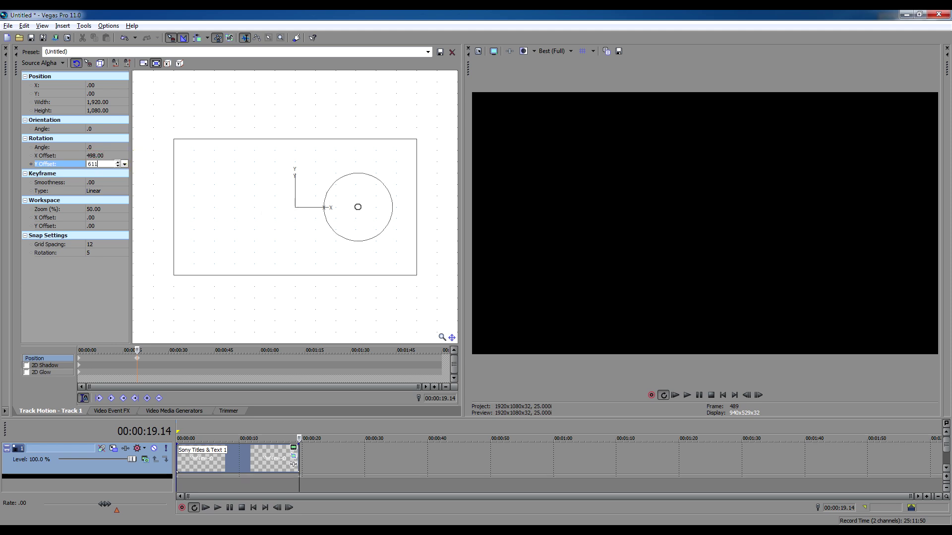
key(Return)
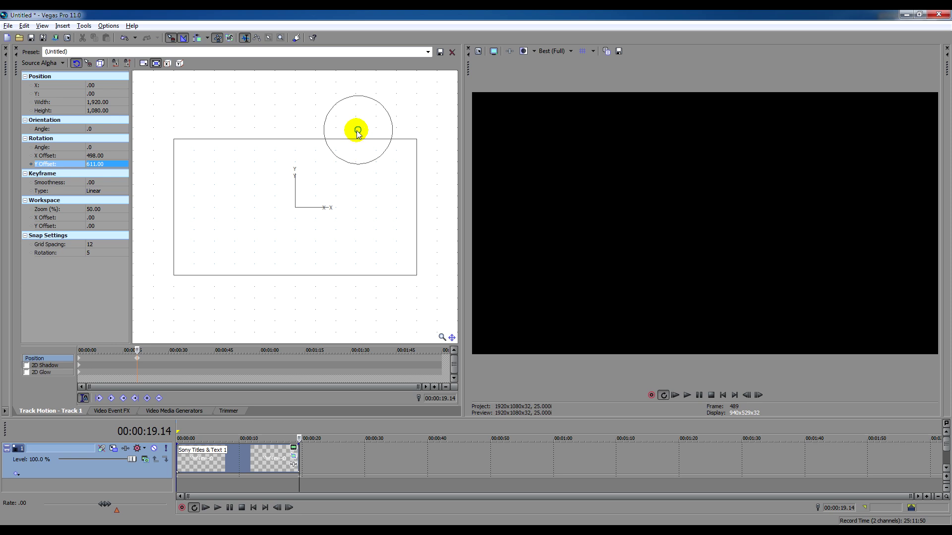
Move the Track Motion position keyframe from 00:00:19.14 to the start of the track by cutting and pasting it
right_click(138, 358)
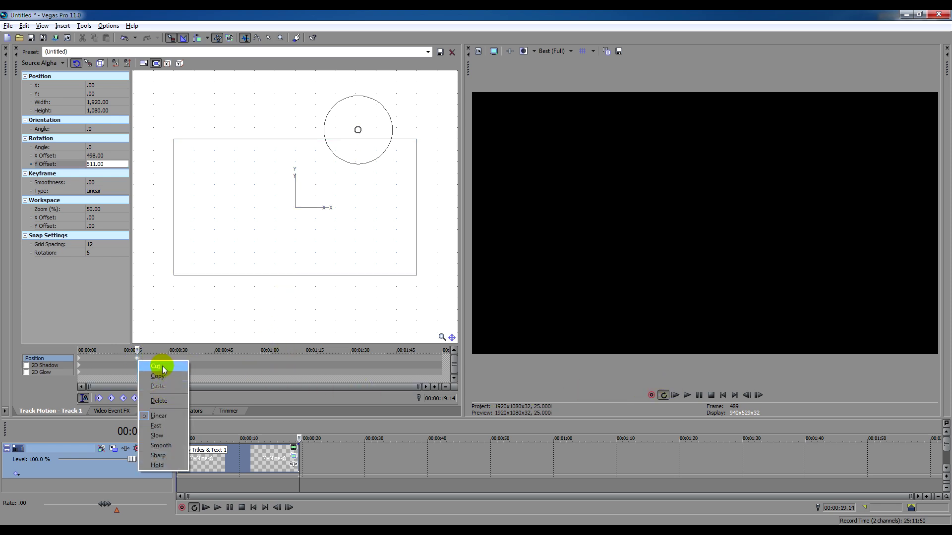
click(156, 366)
click(80, 362)
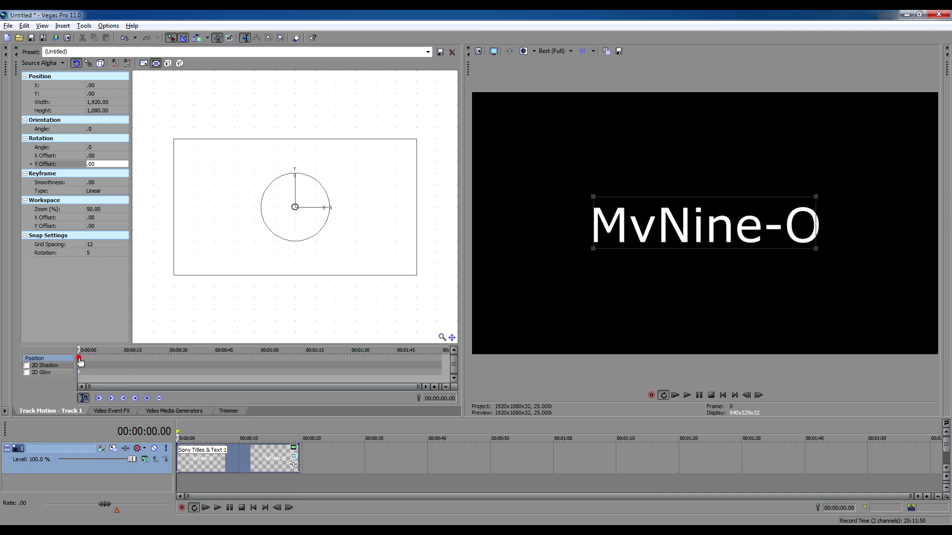
right_click(80, 363)
click(102, 388)
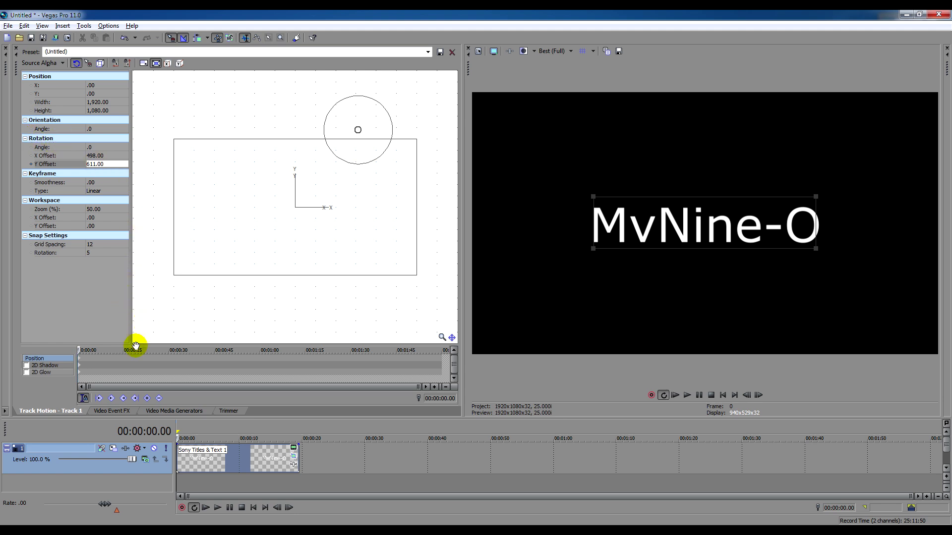
Compare the position and rotation centre of the title's Event Pan/Crop with the offset rotation centre in Track Motion
click(112, 410)
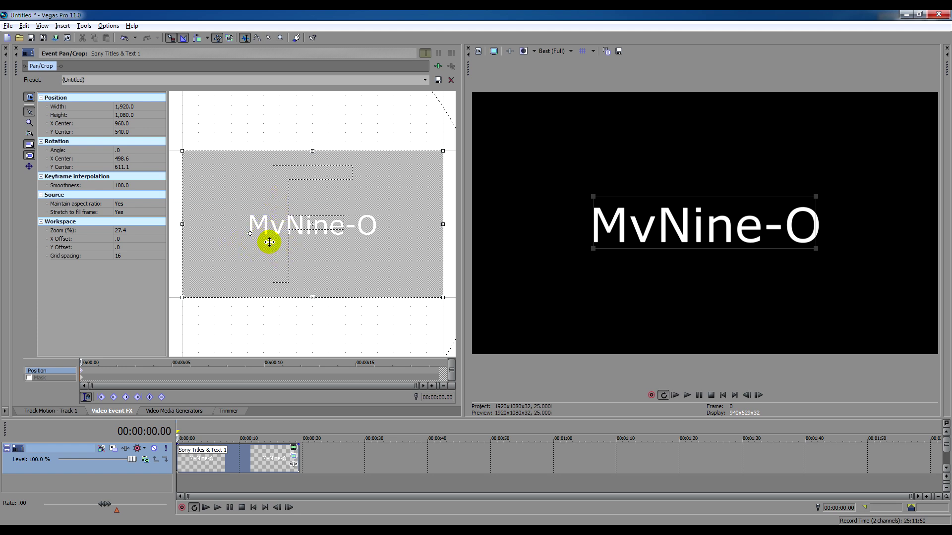
drag(250, 233, 250, 234)
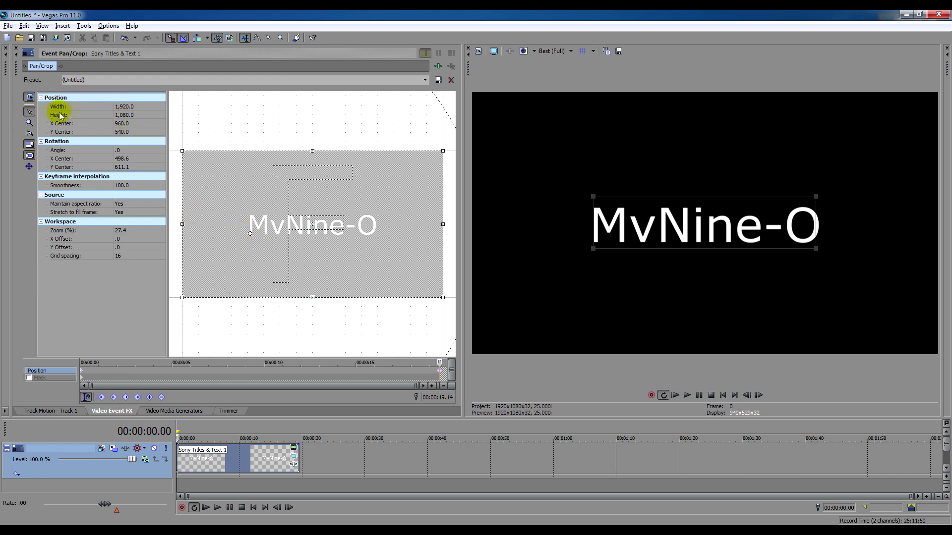
click(47, 411)
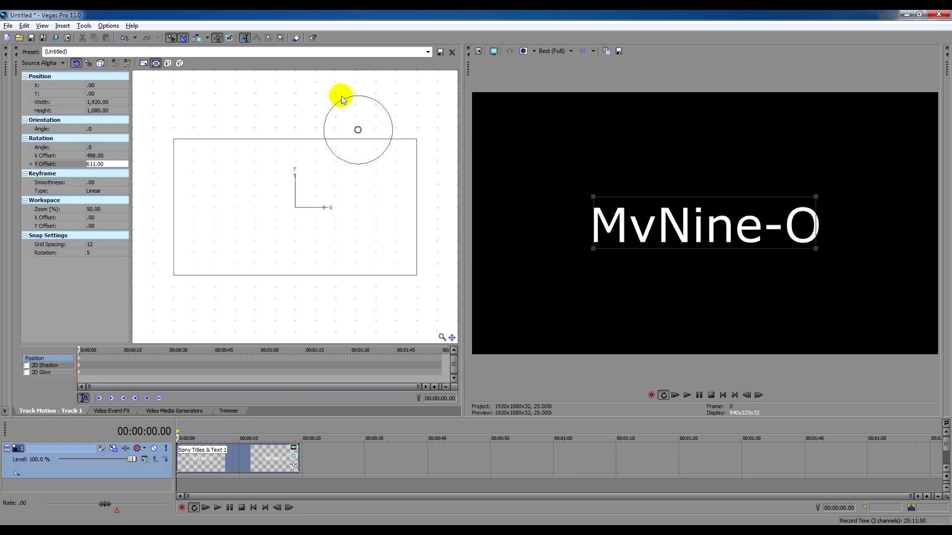
click(111, 411)
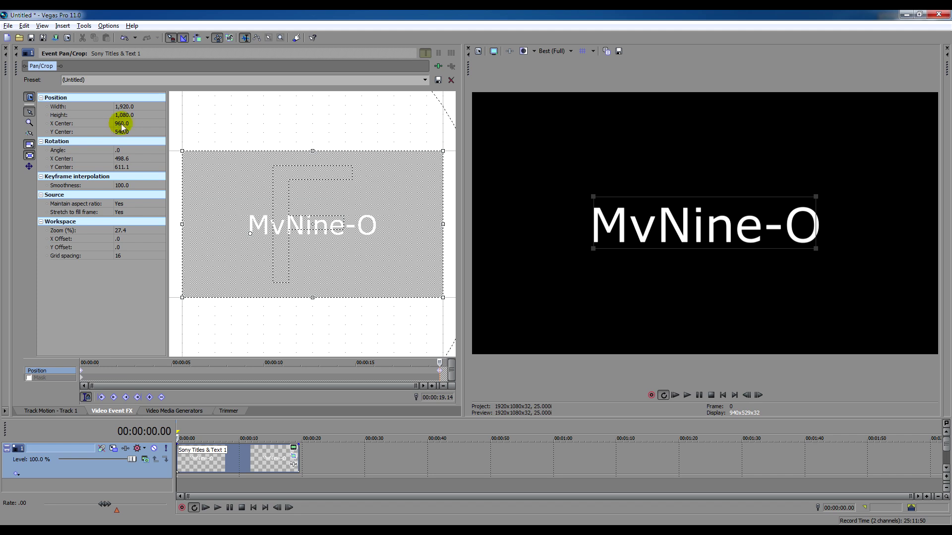
Set the Track Motion position at 00:00:00.00 to X 960.00 and Y 540.00
click(61, 411)
click(105, 85)
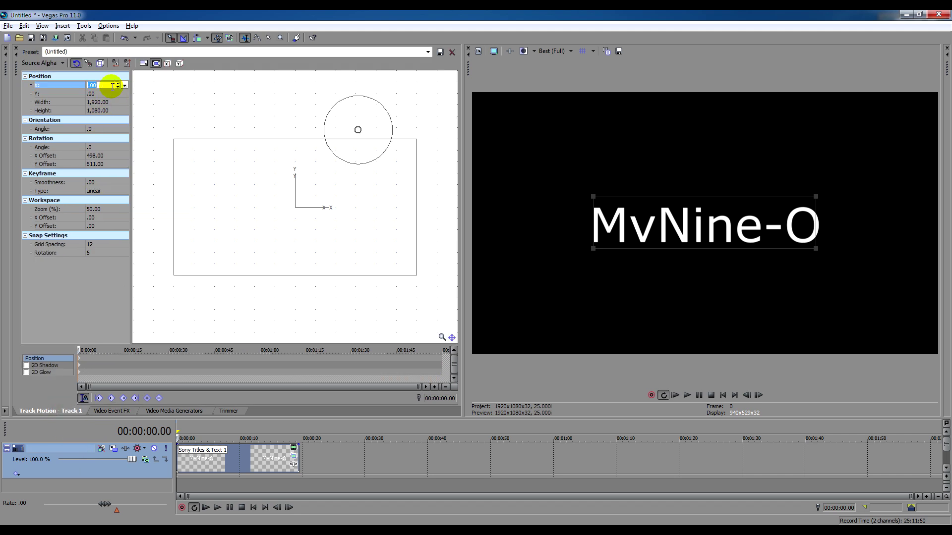
text(960)
click(92, 93)
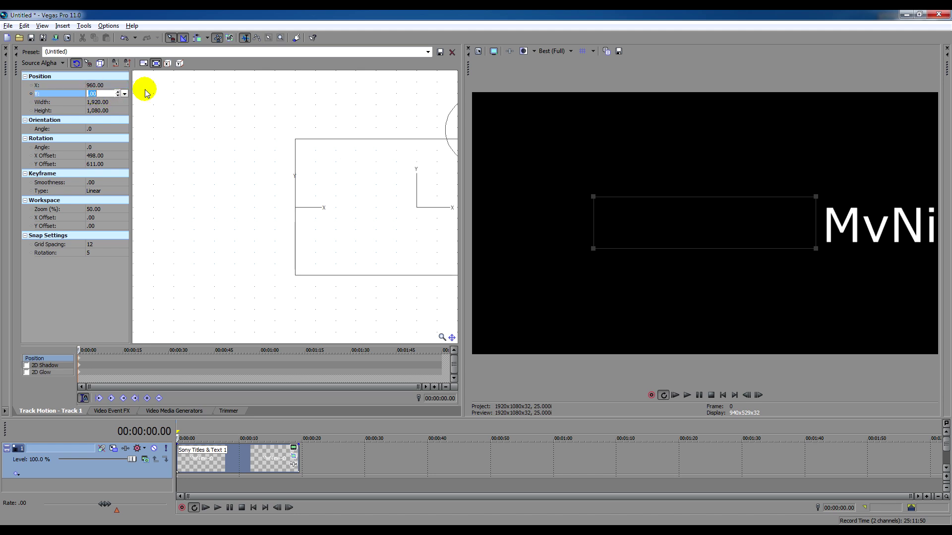
text(540)
key(Return)
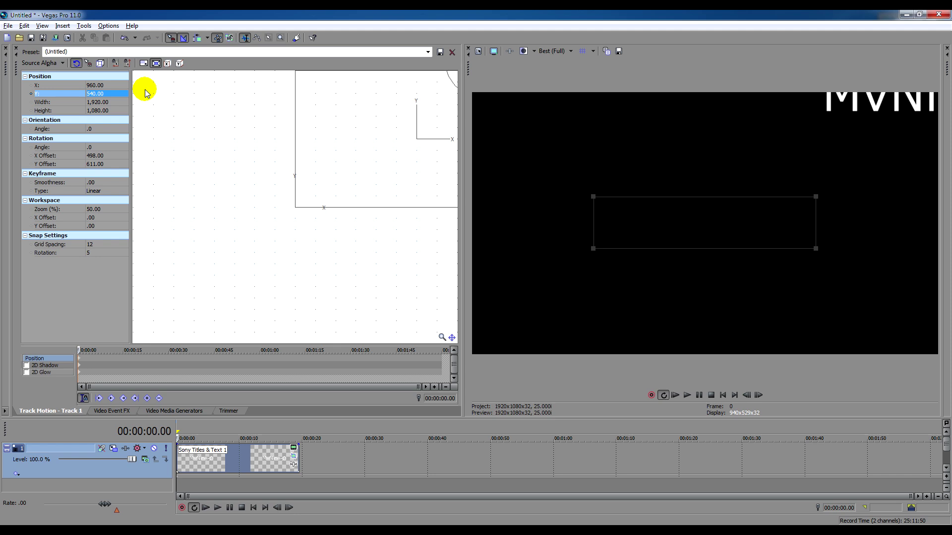
click(853, 105)
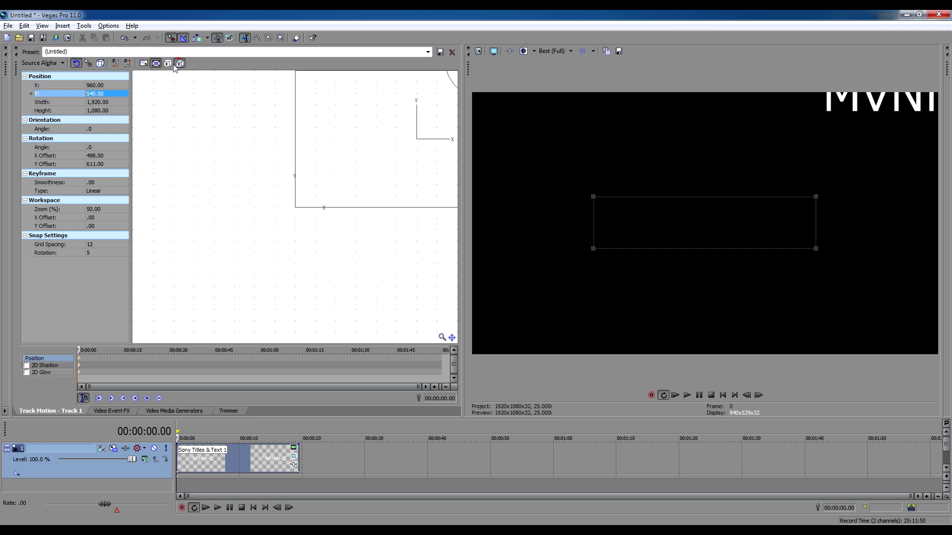
Return the track box to about X 3.48, Y -0.98 and move its rotation centre to offsets of about X -427.15, Y 42.58
click(99, 65)
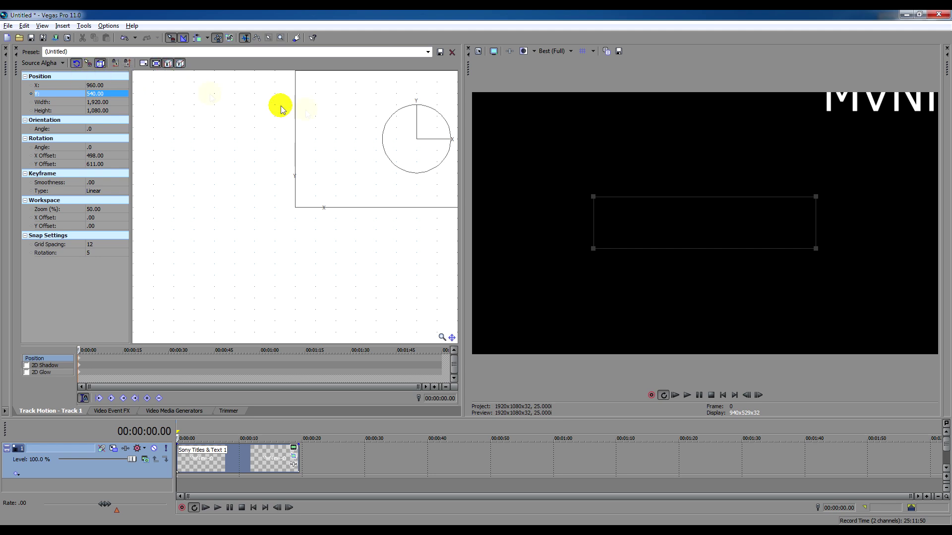
drag(416, 140, 295, 207)
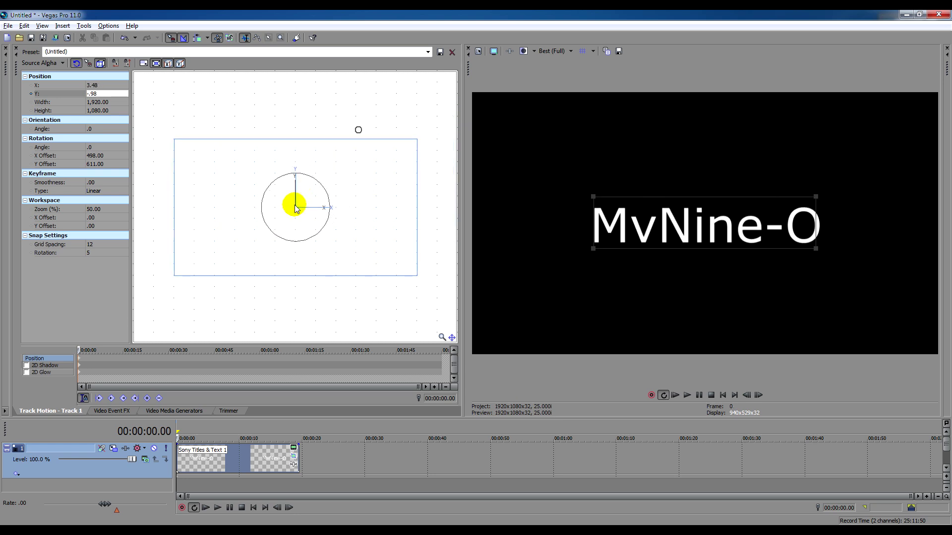
drag(359, 132, 249, 185)
click(101, 63)
click(249, 185)
Restore the Track Motion box to its default position and rotation offsets
right_click(276, 187)
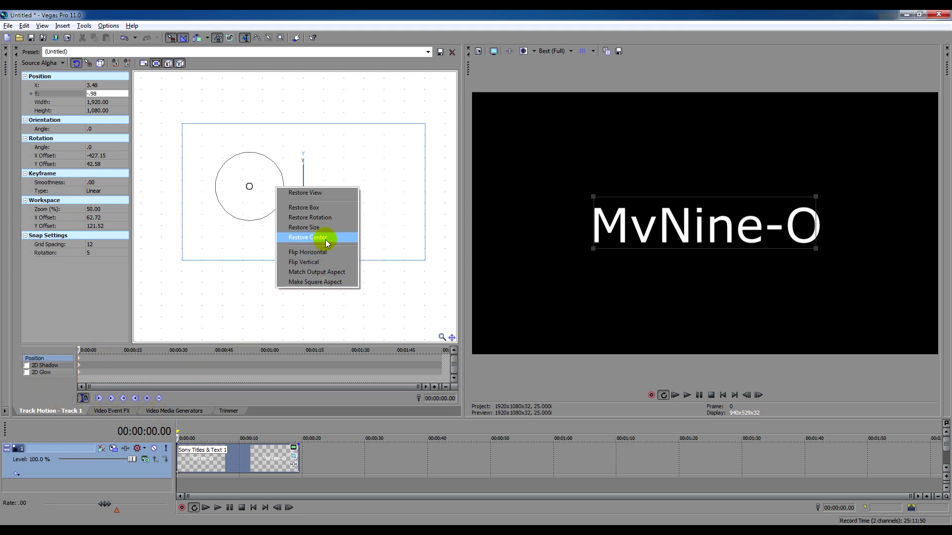
click(323, 217)
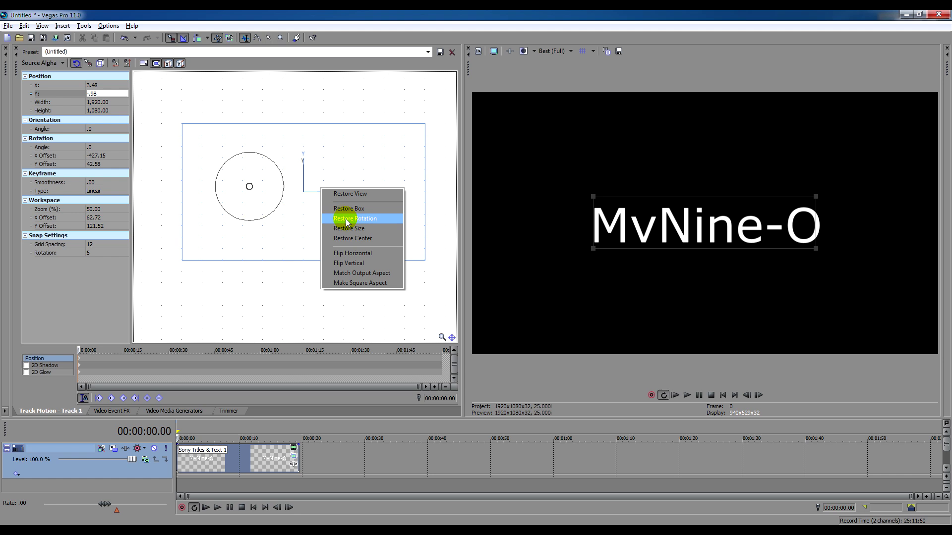
click(350, 208)
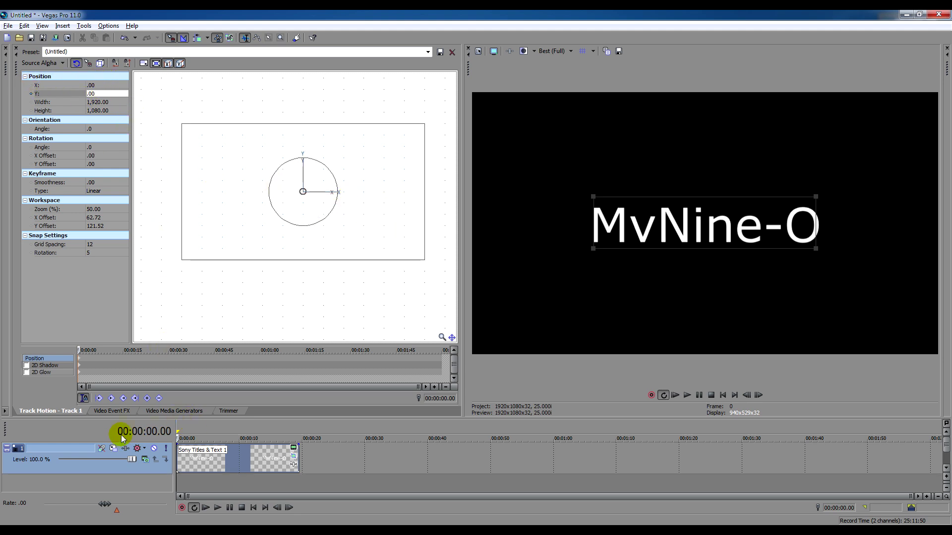
Compare the Event Pan/Crop tools, rotation and workspace settings with those available in Track Motion
click(115, 411)
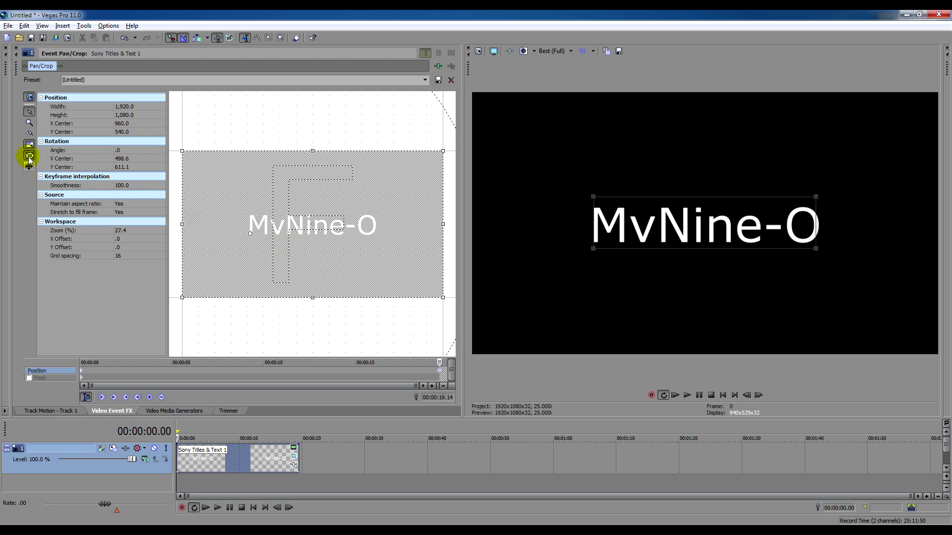
click(56, 412)
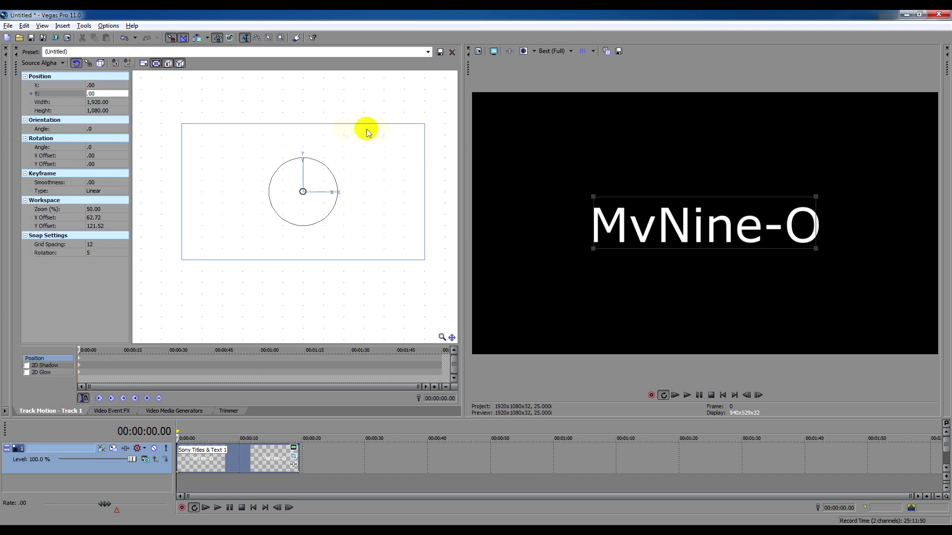
click(119, 411)
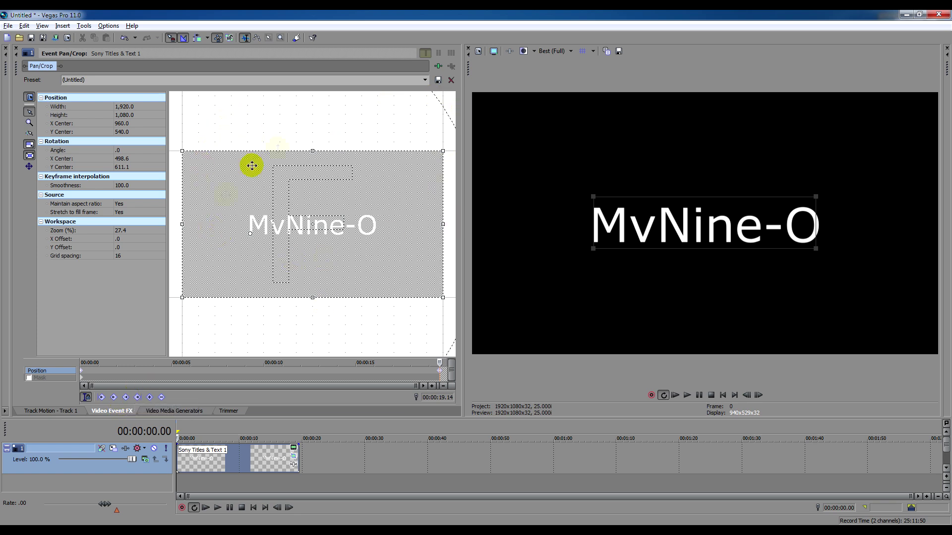
click(54, 412)
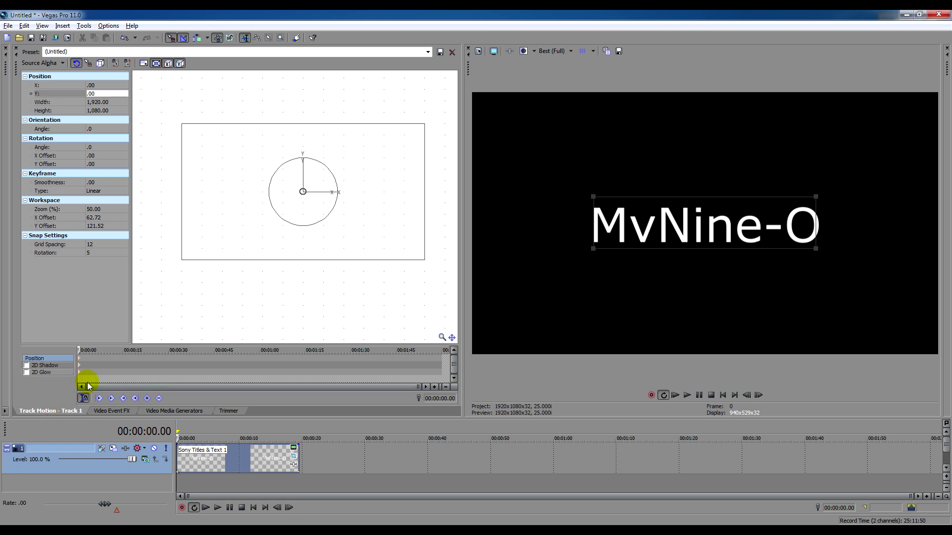
click(101, 415)
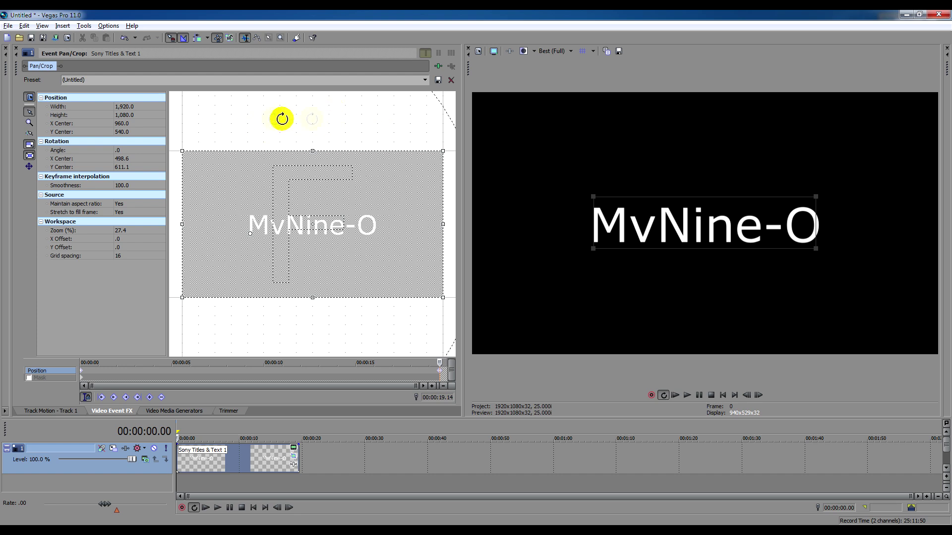
click(62, 412)
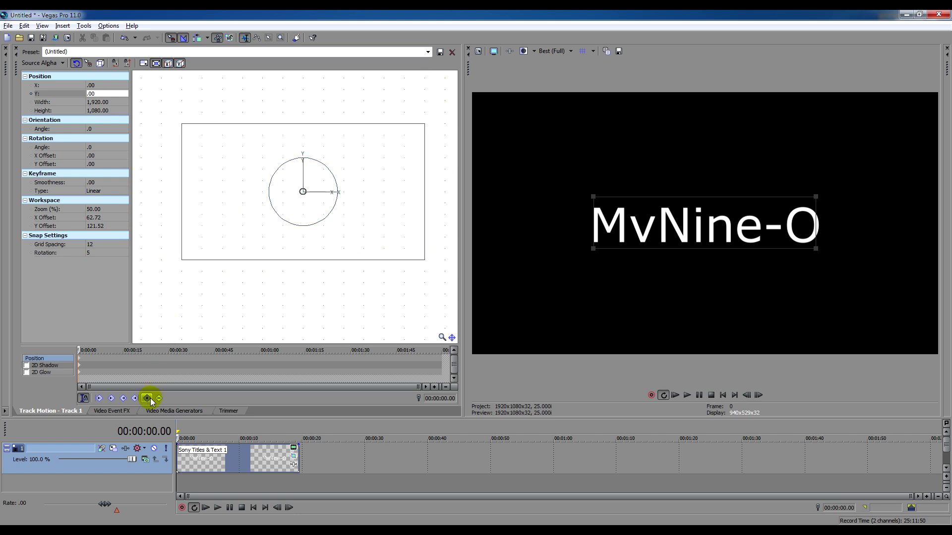
click(112, 411)
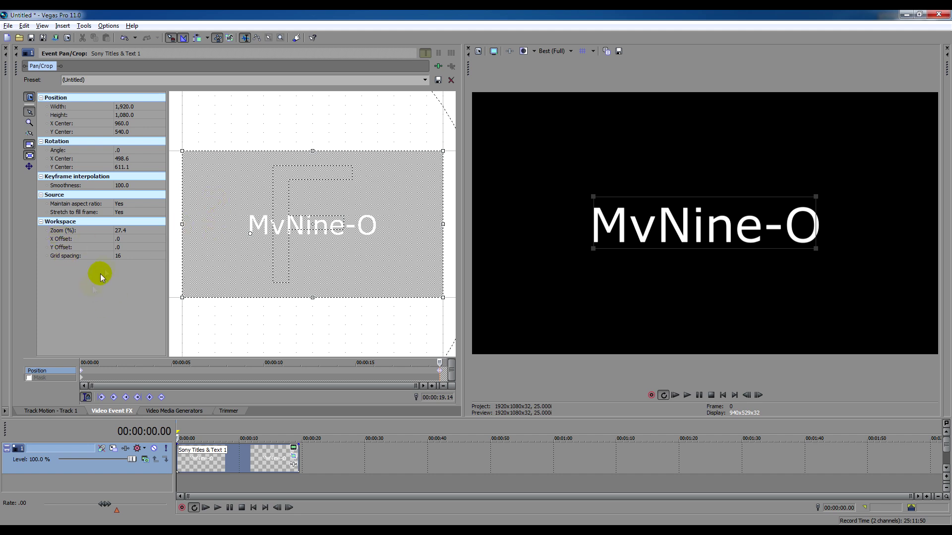
Set the Track Motion grid spacing to 16
click(72, 411)
click(97, 245)
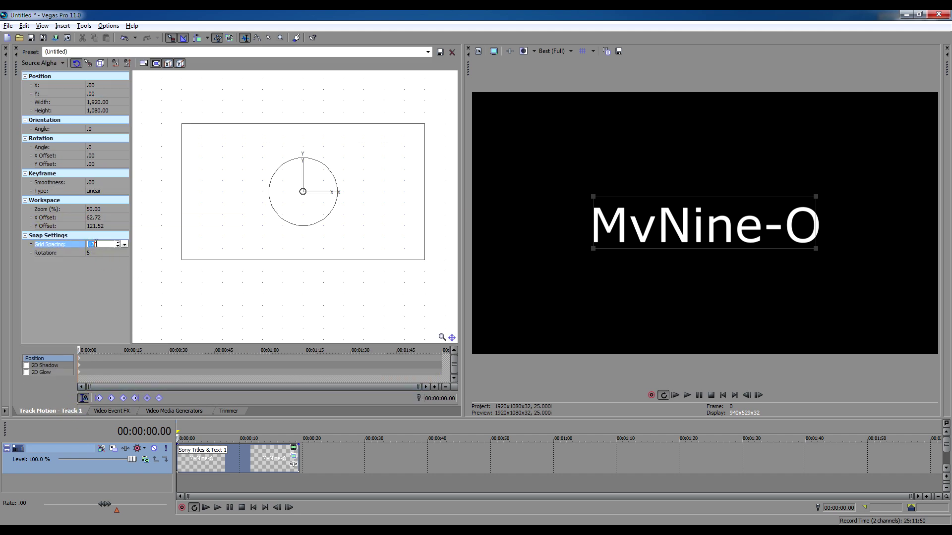
click(139, 250)
click(106, 253)
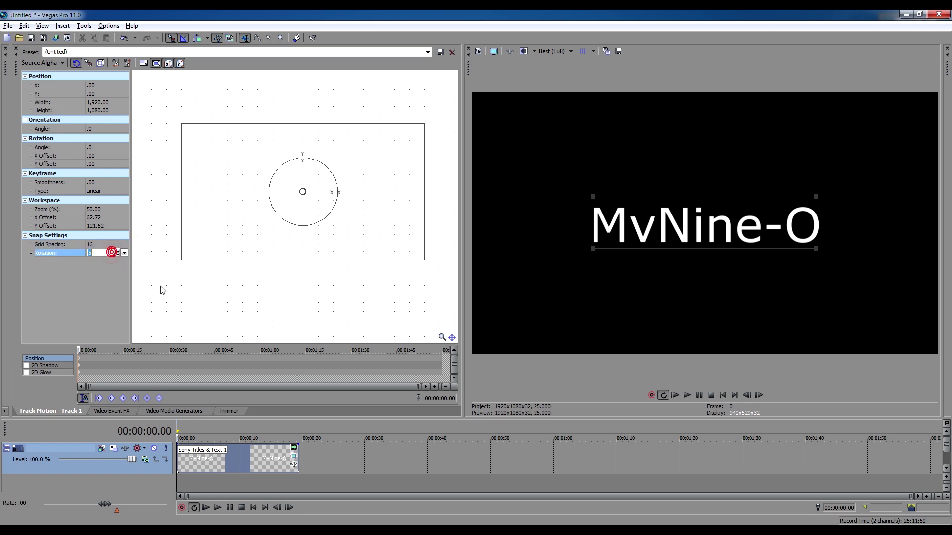
click(203, 105)
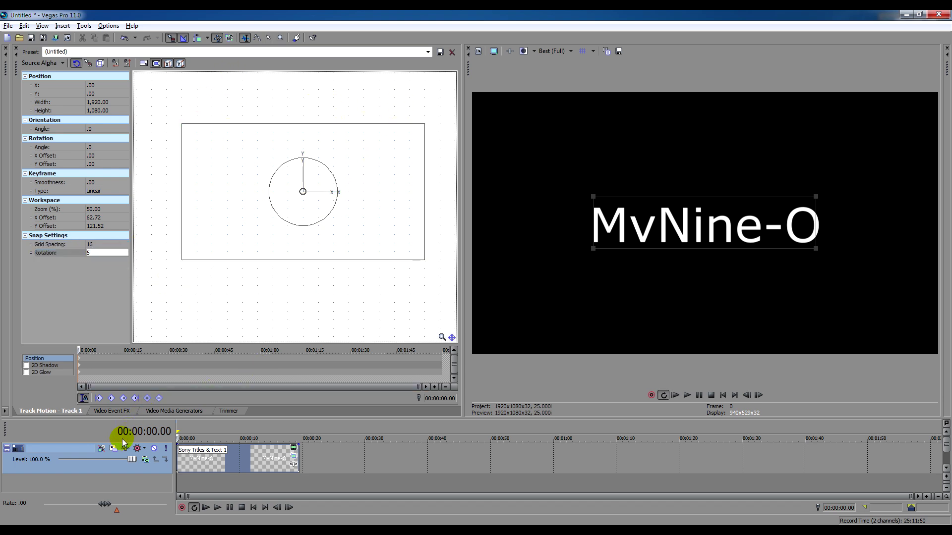
Move the Track Motion rotation centre near the start of the title, to offsets of about X -478.26 and Y 19.60
click(111, 411)
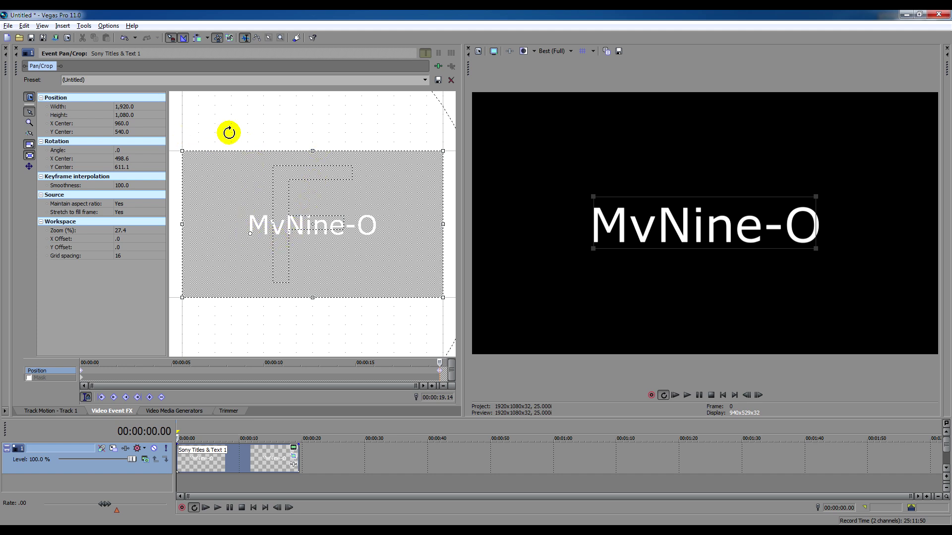
click(75, 411)
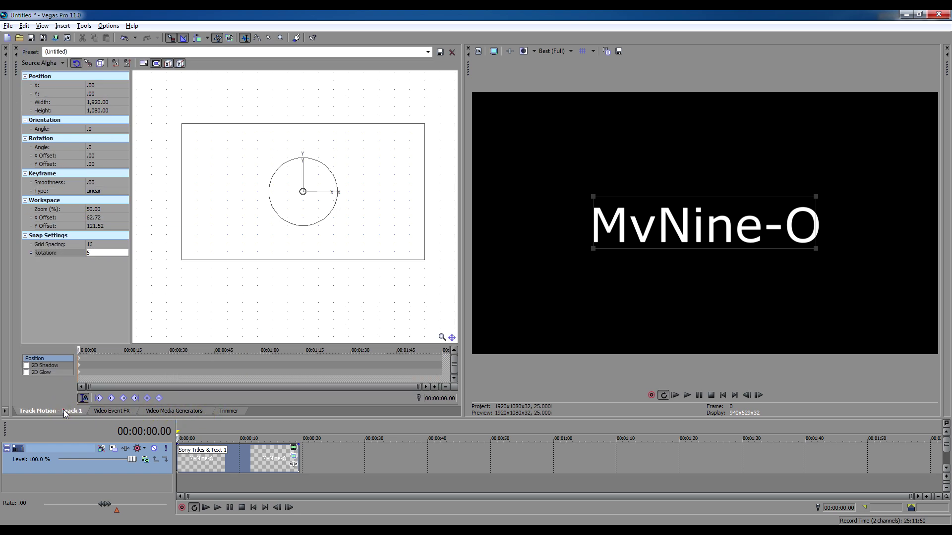
drag(303, 192, 243, 190)
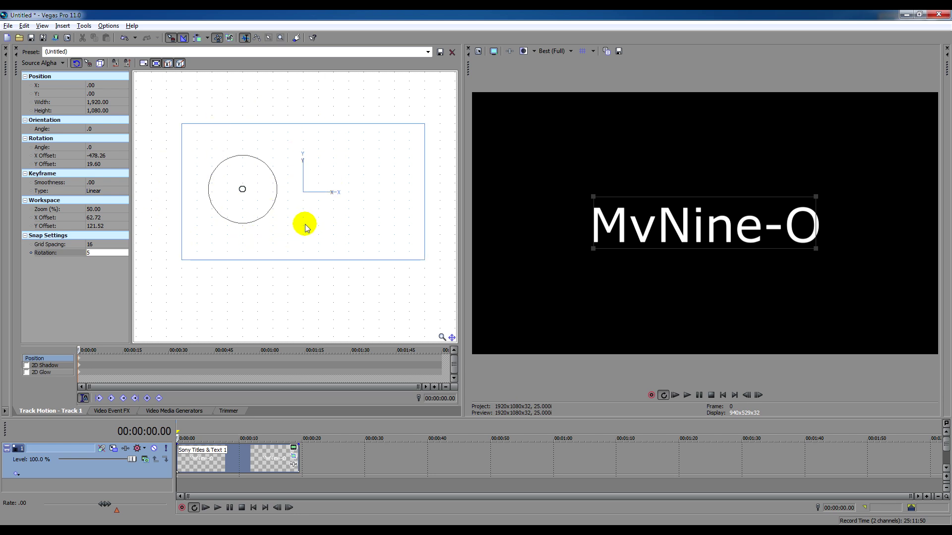
Test rotating the track around the offset centre to an angle of about -30.7, and restore its rotation
drag(265, 214, 334, 288)
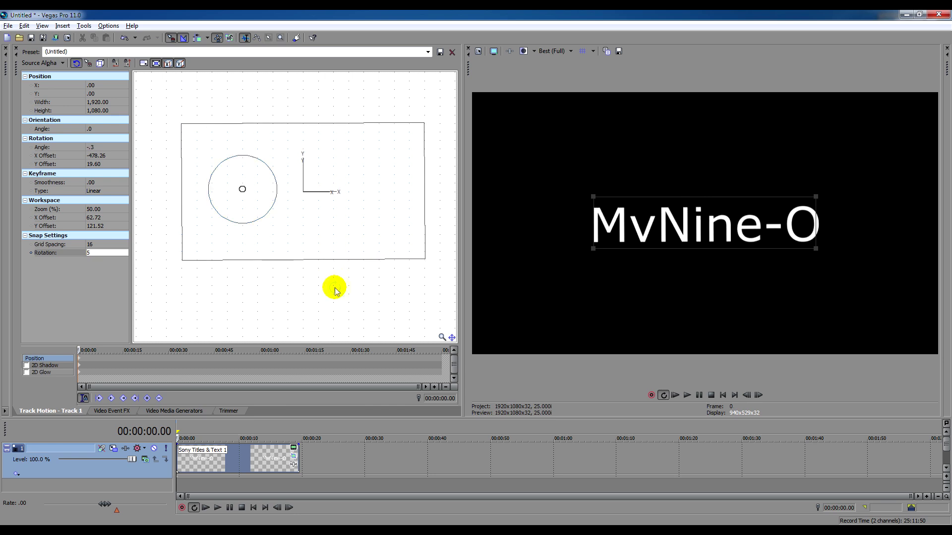
mouse_move(297, 212)
mouse_down()
mouse_move(255, 223)
mouse_move(277, 202)
mouse_move(295, 208)
mouse_up()
click(594, 222)
click(339, 198)
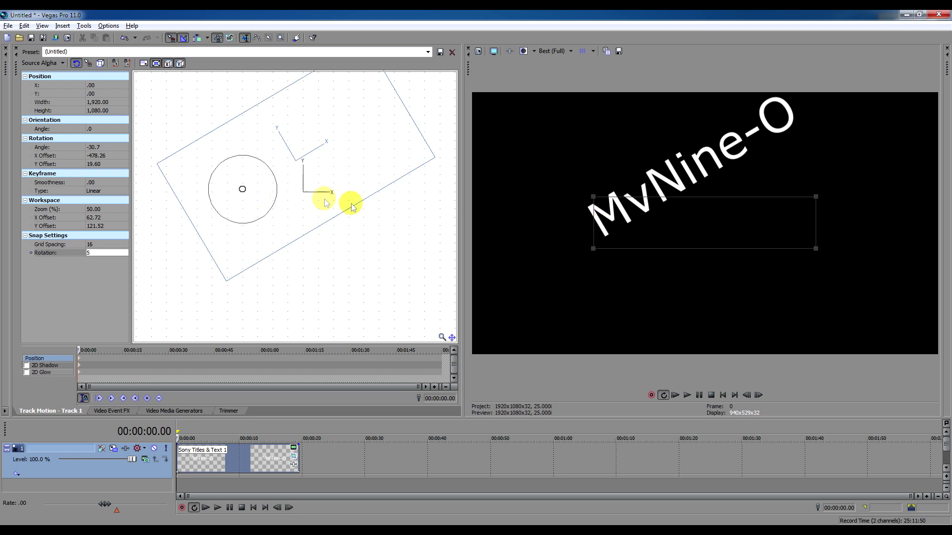
right_click(262, 215)
click(299, 249)
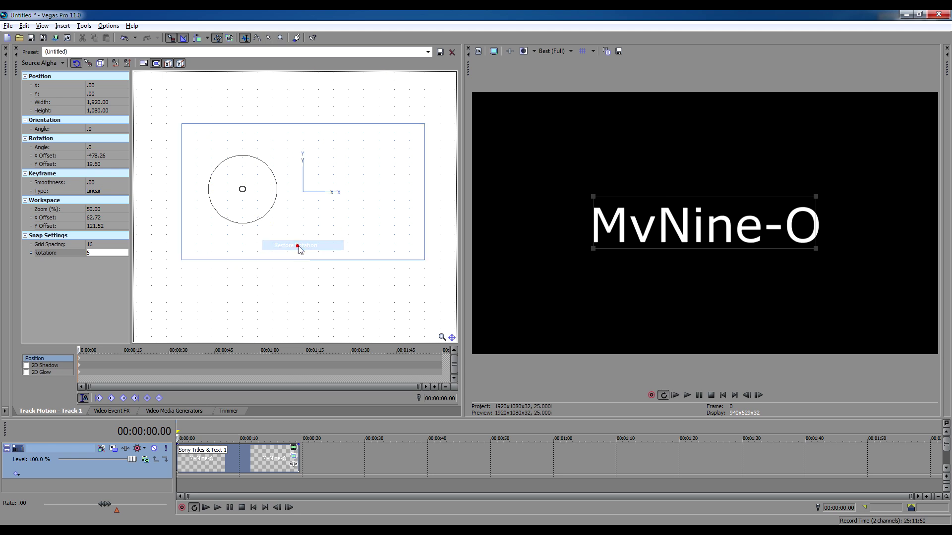
Lower the rotation centre to a Y offset of about -11.76 and test a rotation of about -1.9, restoring the angle
click(243, 191)
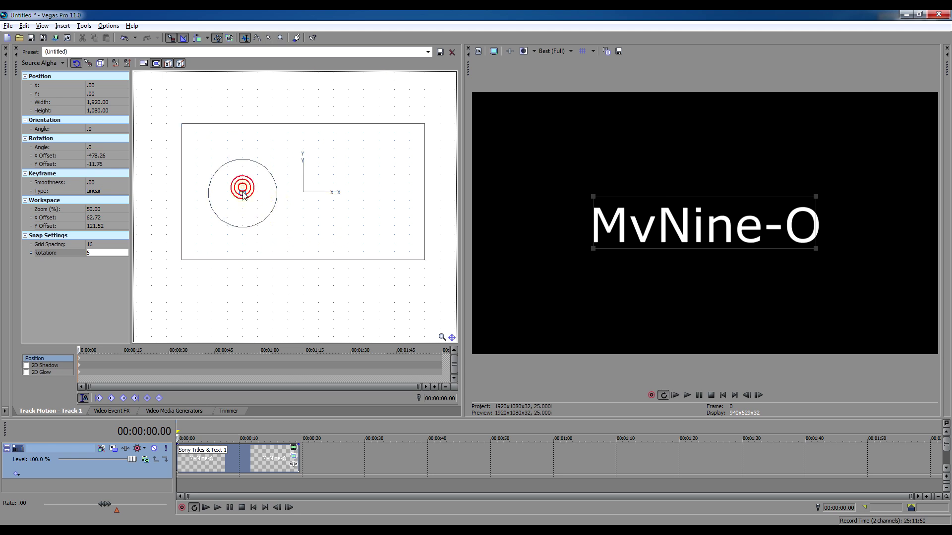
mouse_move(269, 212)
mouse_down()
mouse_move(275, 204)
mouse_move(272, 212)
mouse_up()
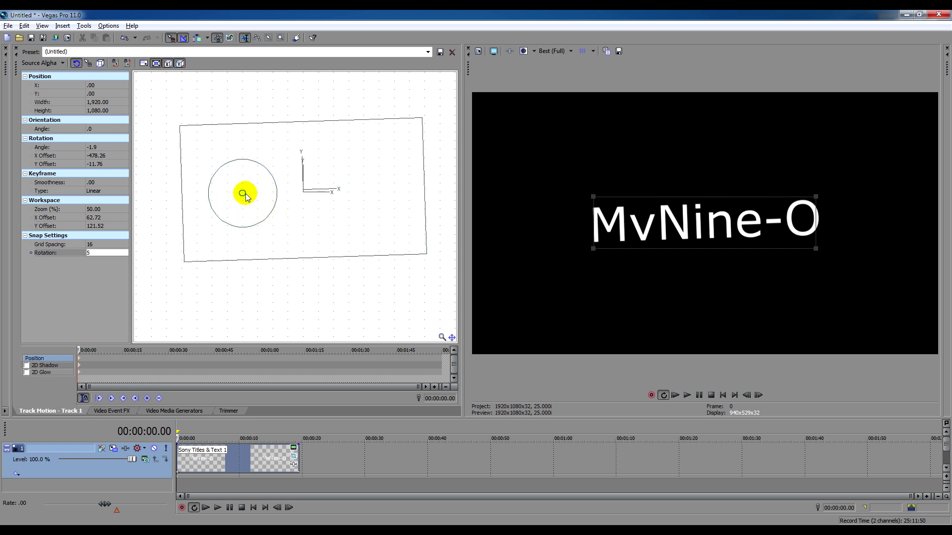
right_click(264, 216)
click(312, 248)
Lower the track's rotation centre to a Y offset of about -62.72 and, from a restored rotation, rotate the track to about -49.4
mouse_move(242, 194)
mouse_down()
mouse_move(269, 215)
mouse_move(274, 202)
mouse_move(289, 264)
mouse_move(299, 223)
mouse_move(306, 284)
mouse_up()
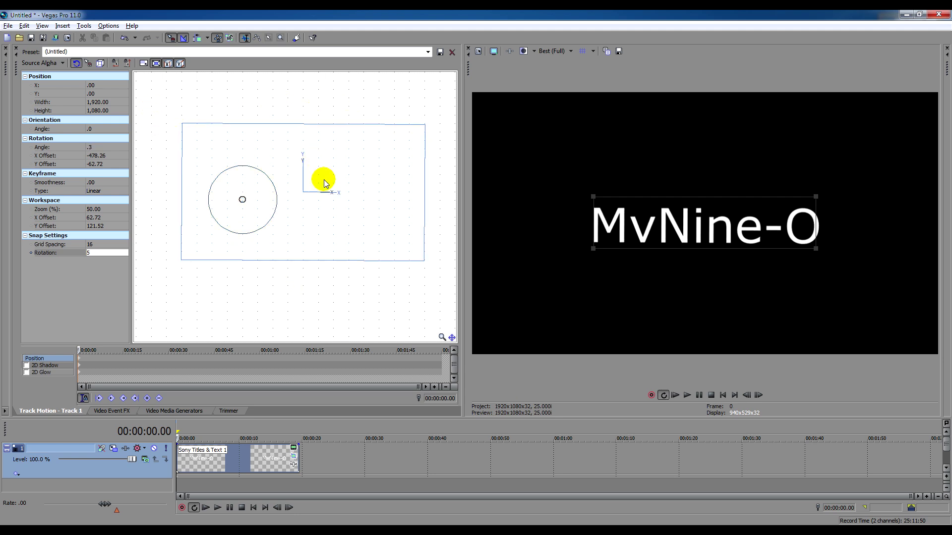
right_click(269, 222)
click(290, 248)
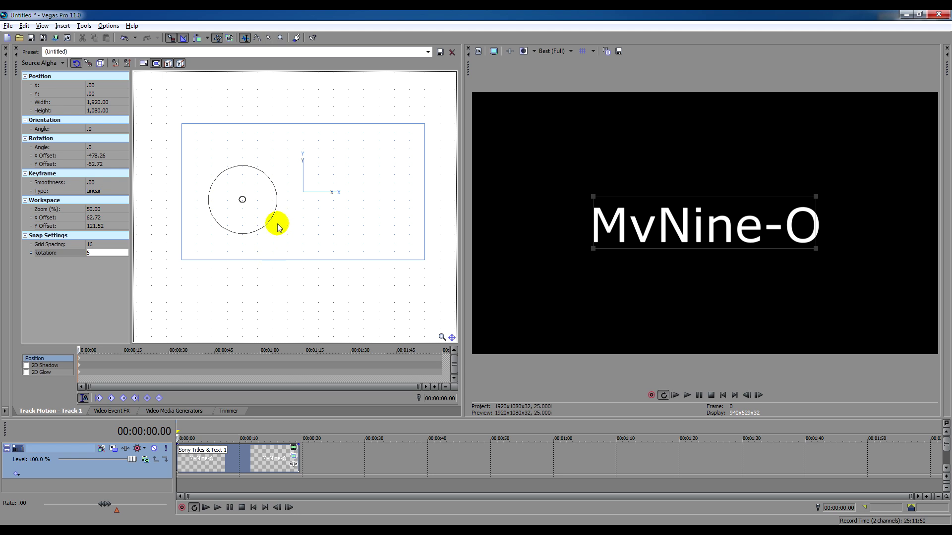
drag(267, 222, 282, 193)
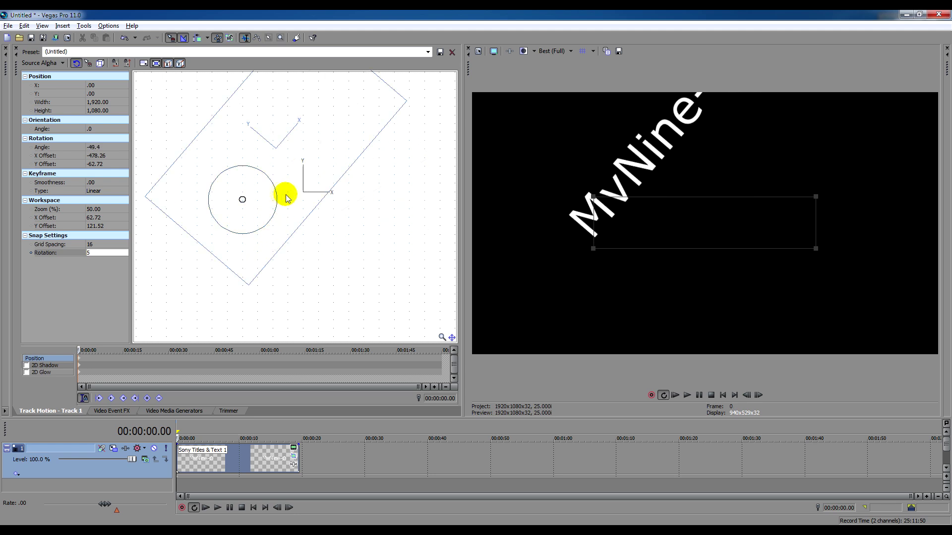
Insert a second Sony Titles & Text event with the default Sample Text on the track and place it directly after the first title
click(322, 458)
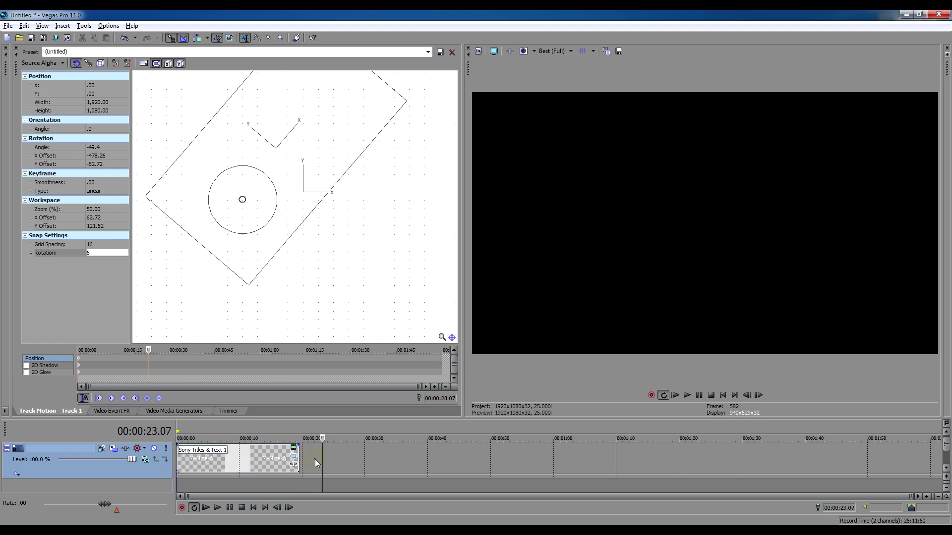
right_click(315, 459)
click(370, 442)
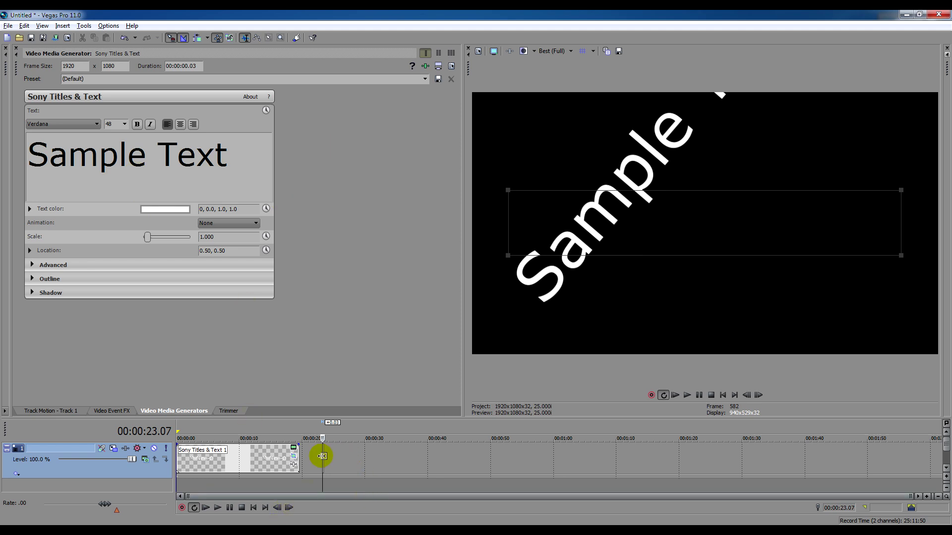
drag(322, 459, 276, 488)
click(285, 486)
click(286, 479)
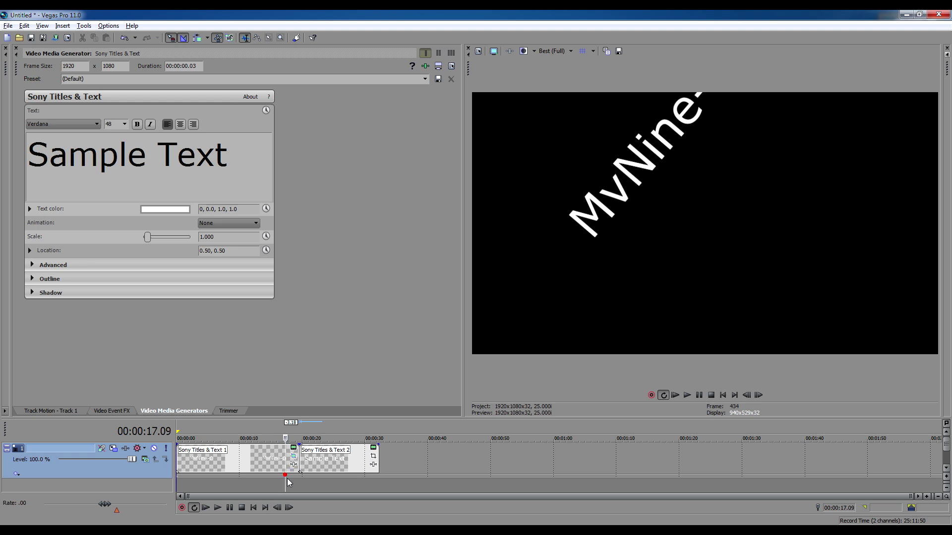
Restore the Track Motion box at the start of the second title, at 00:00:19.14
click(59, 412)
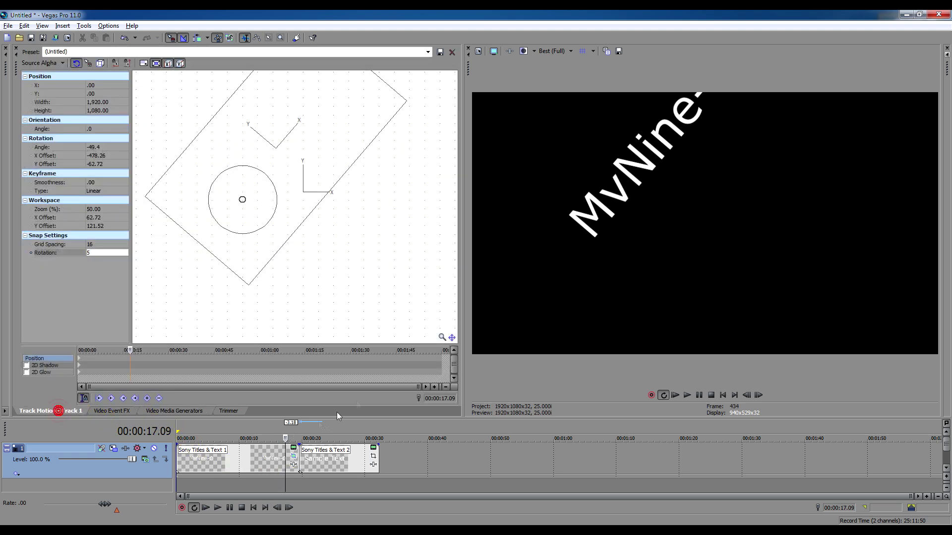
click(298, 477)
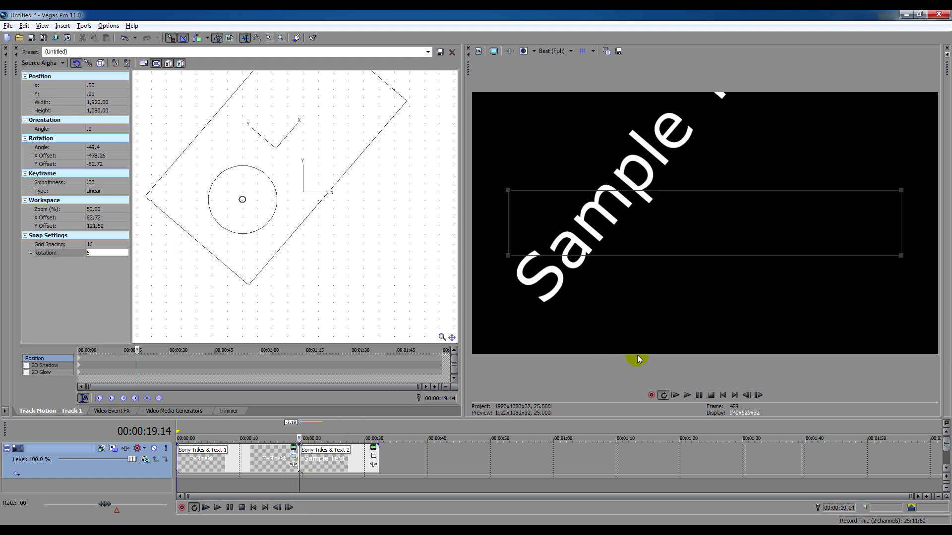
right_click(272, 216)
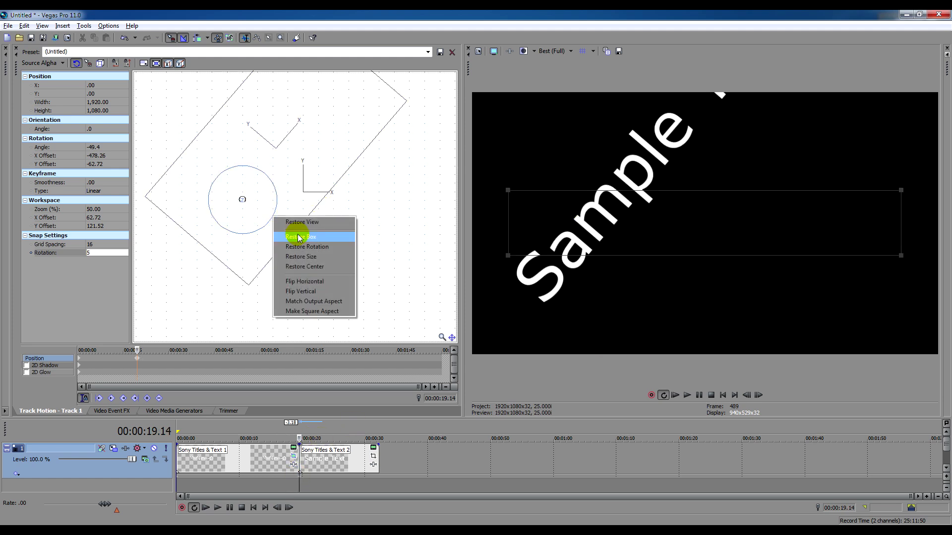
click(297, 234)
click(309, 462)
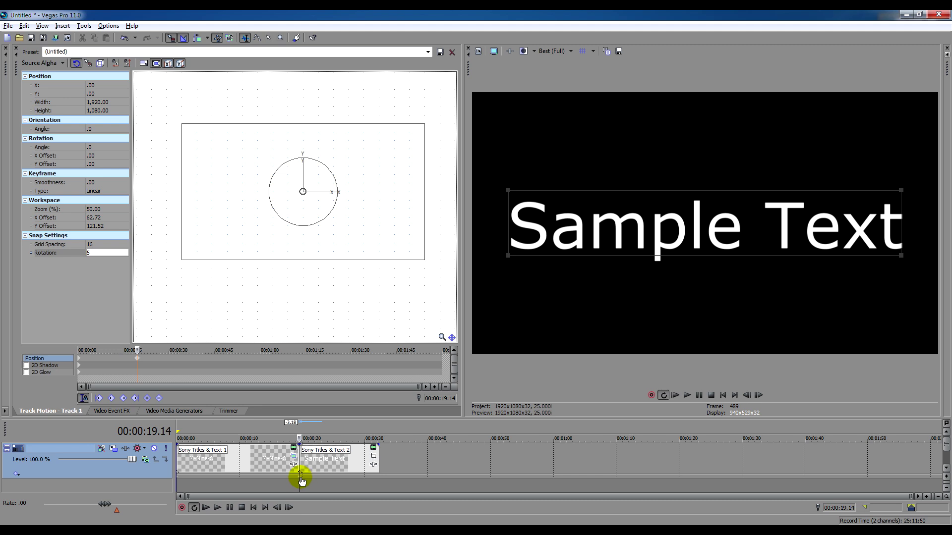
Play the timeline from the start to review the track rotation changing between the two keyframes, and stop playback
click(268, 484)
click(722, 396)
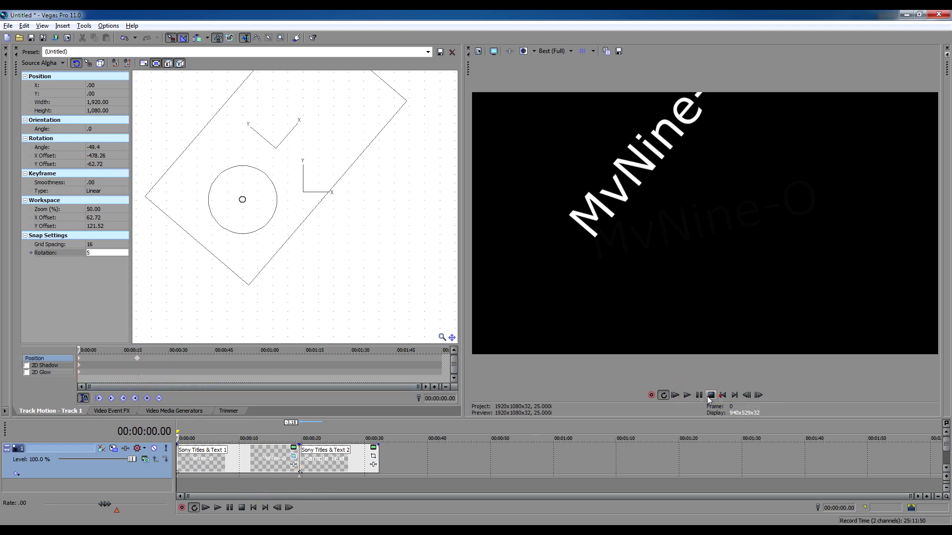
click(688, 395)
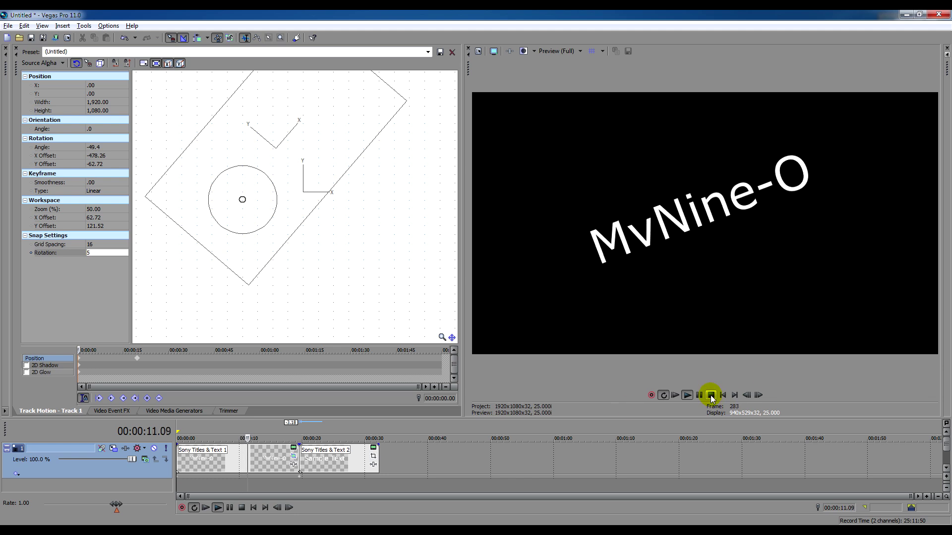
click(711, 396)
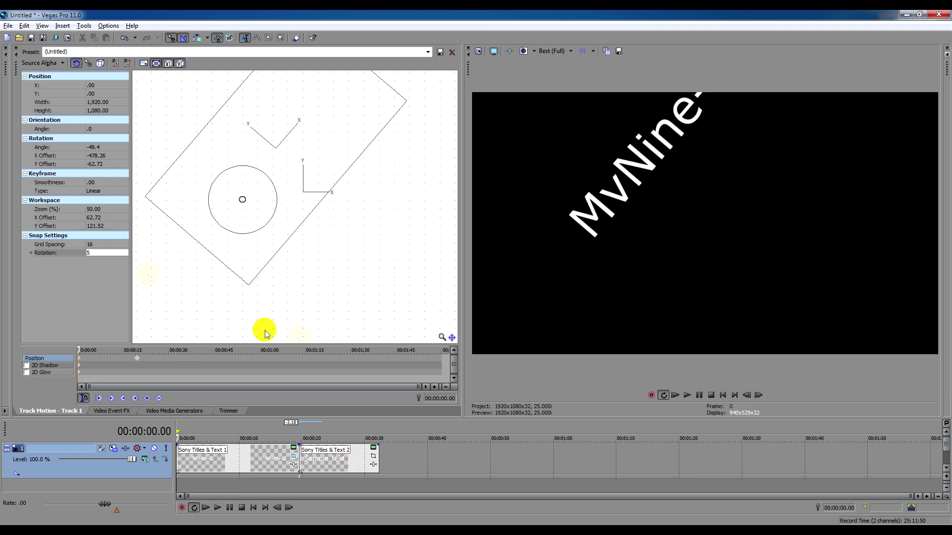
Delete the Track Motion keyframe at the start of the second title
click(300, 480)
right_click(300, 480)
click(324, 407)
click(185, 471)
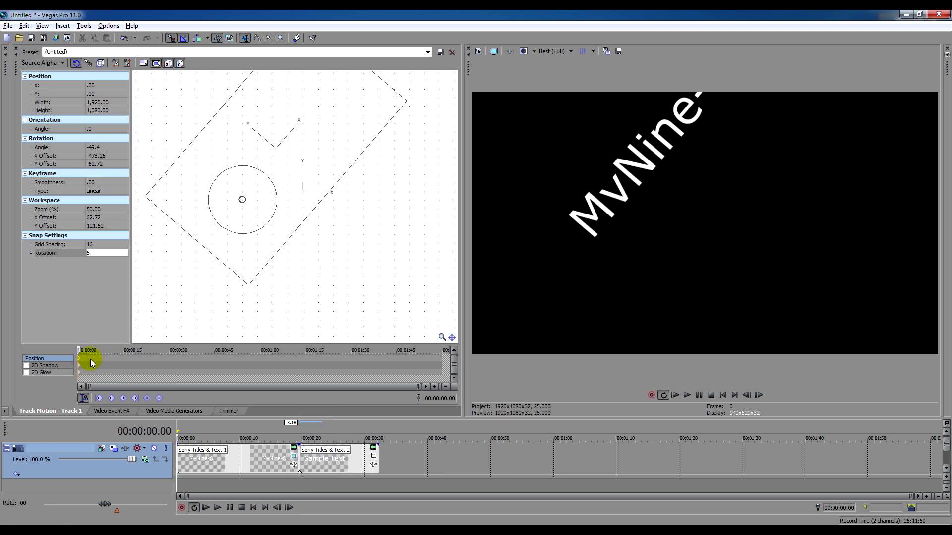
Examine the interpolation types available for the first title's opening Event Pan/Crop keyframe
click(117, 412)
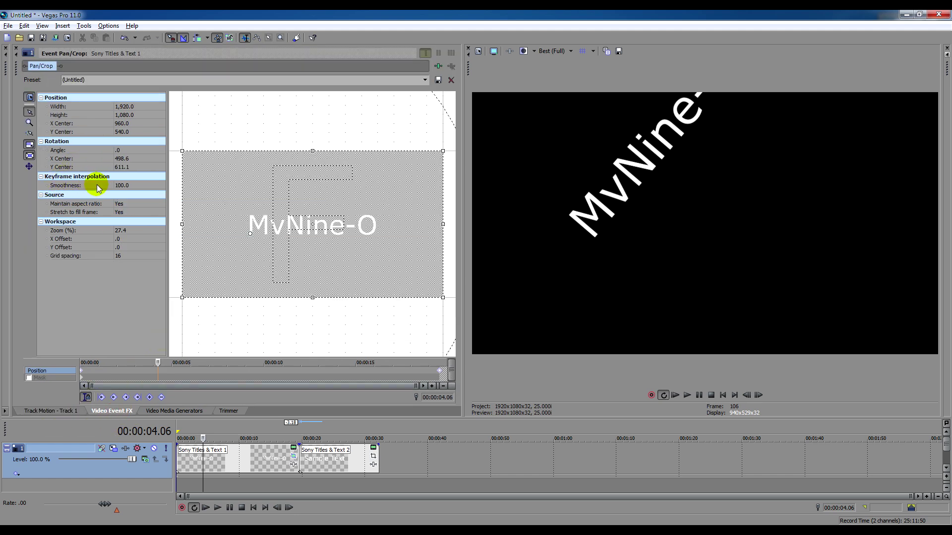
right_click(81, 373)
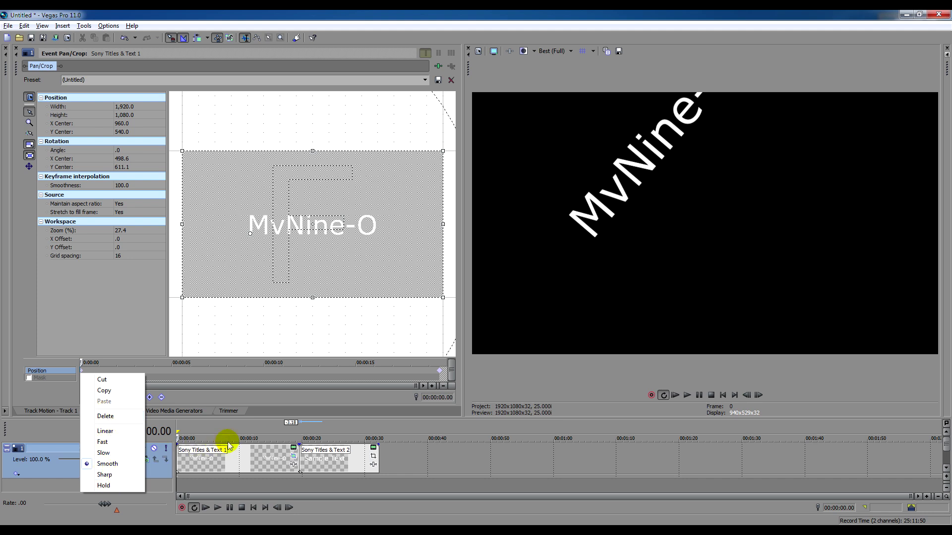
click(41, 418)
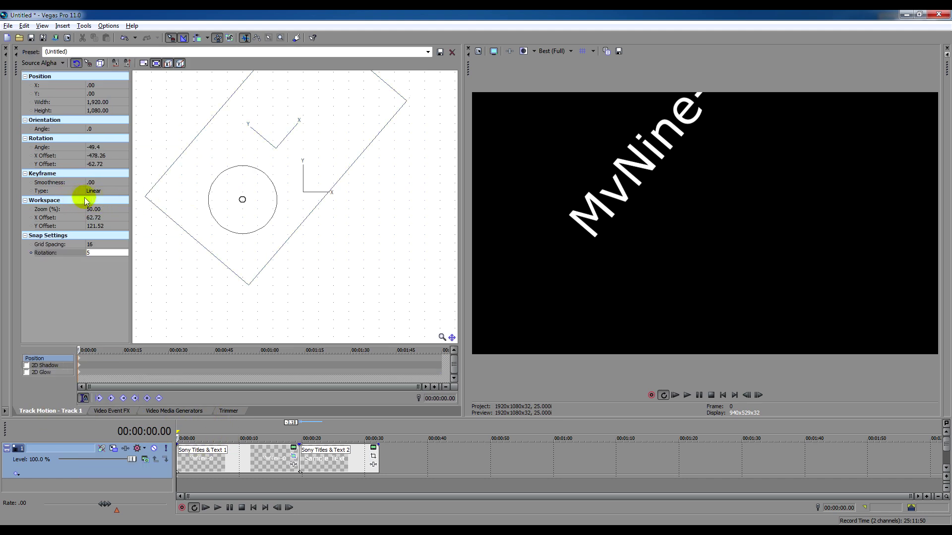
Examine the keyframe types available for the first Track Motion keyframe, leaving it at Linear
right_click(77, 358)
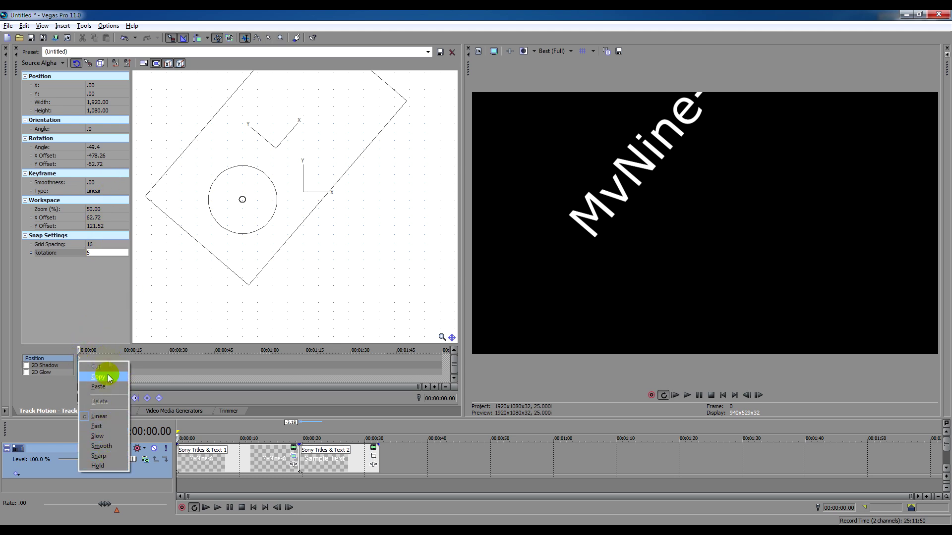
click(57, 194)
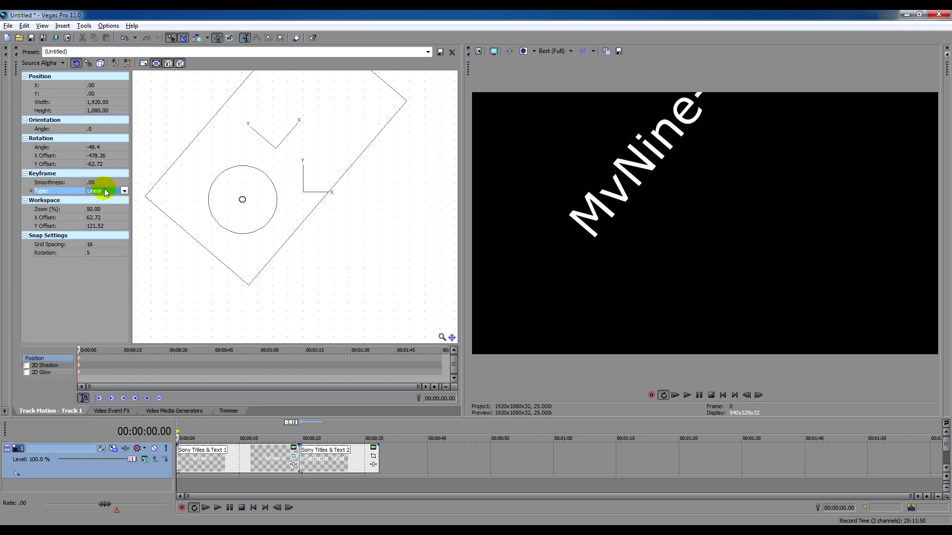
click(124, 192)
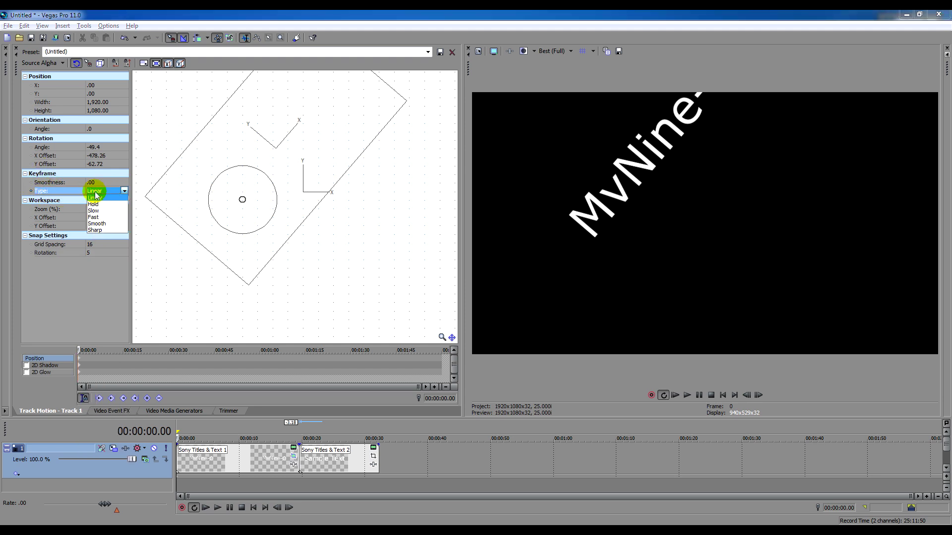
click(45, 191)
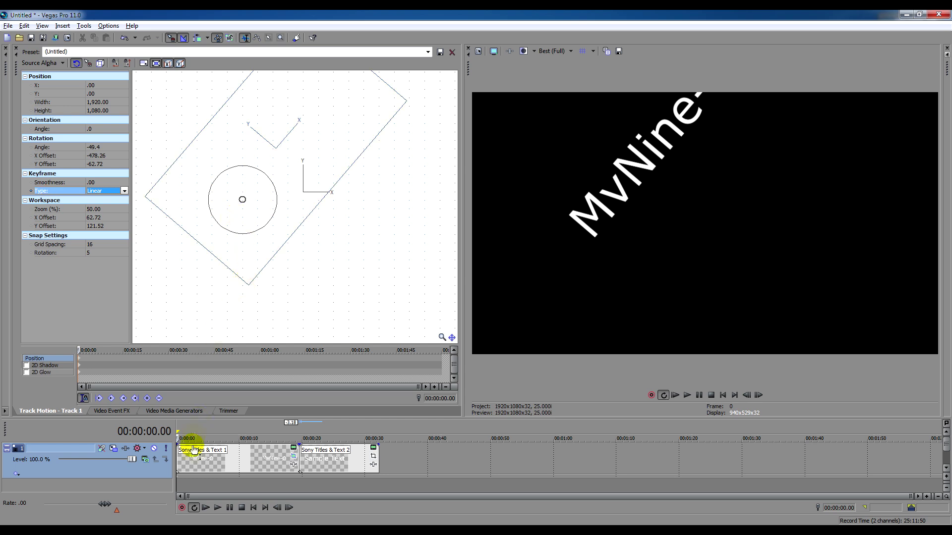
Restore the track's rotation at the start of the timeline
click(86, 361)
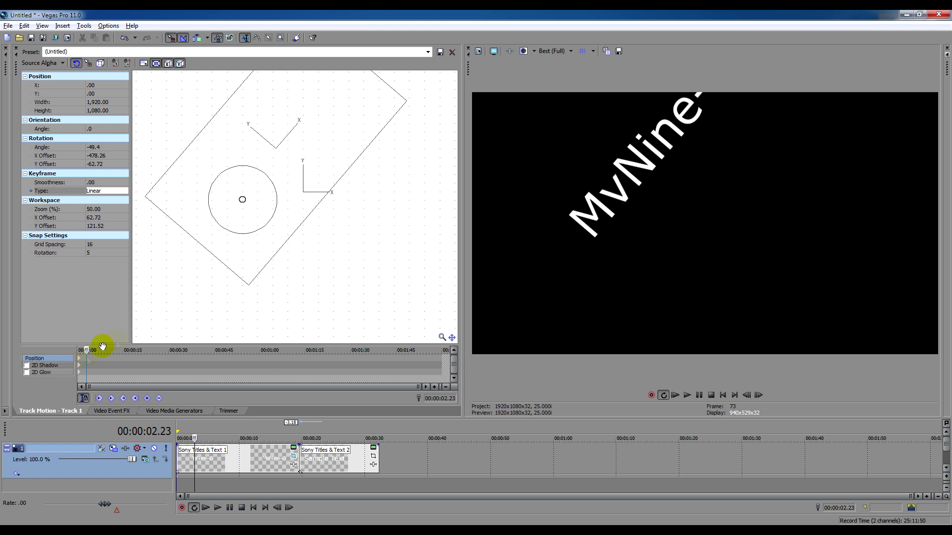
click(722, 395)
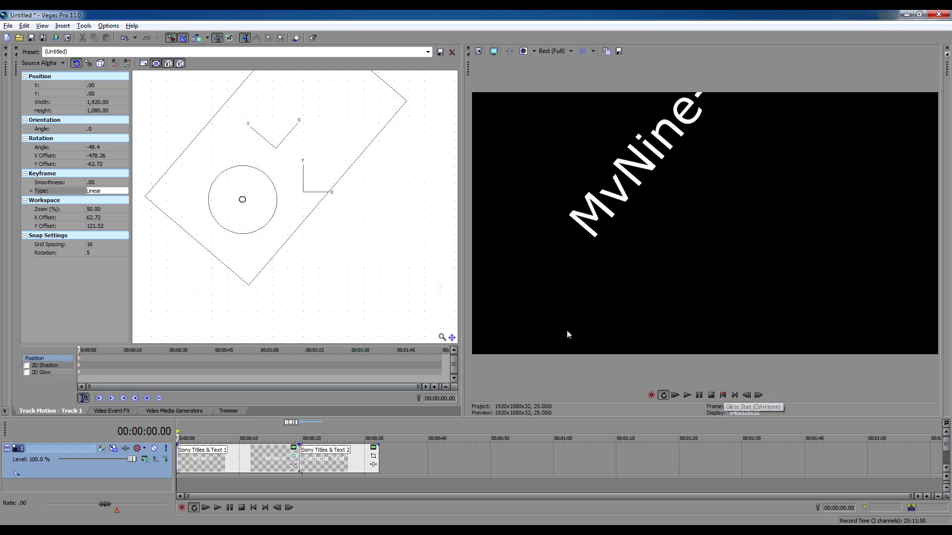
right_click(269, 219)
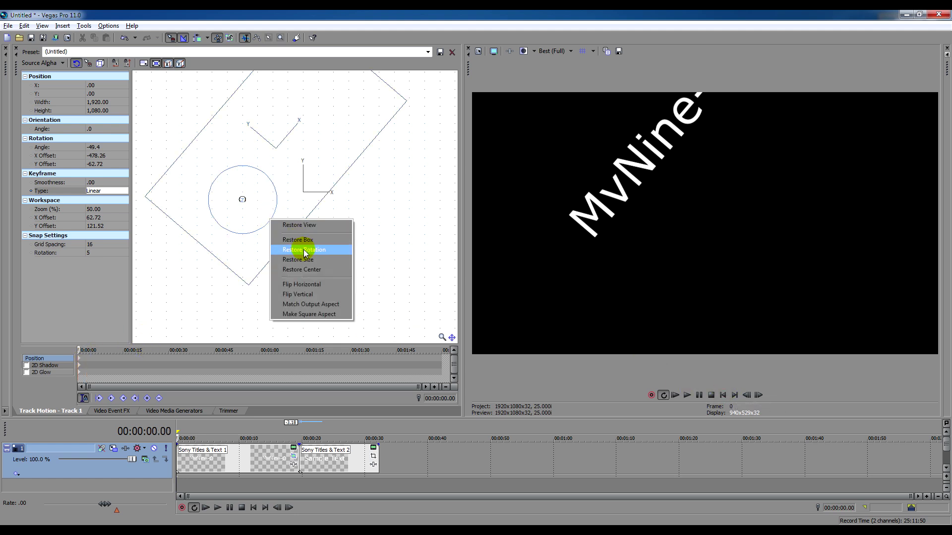
click(302, 249)
click(257, 213)
Set the Track Motion keyframe type to Smooth and its smoothness to 100
click(86, 349)
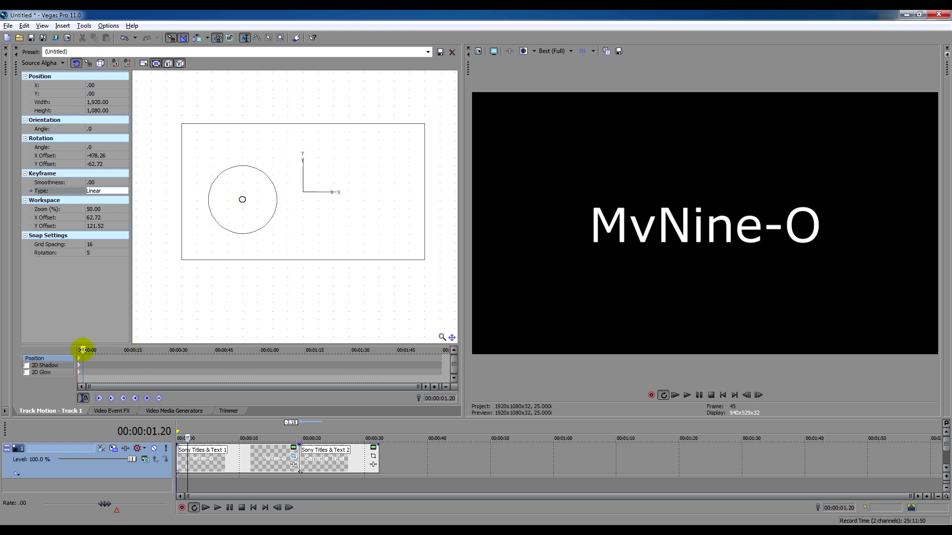
click(117, 191)
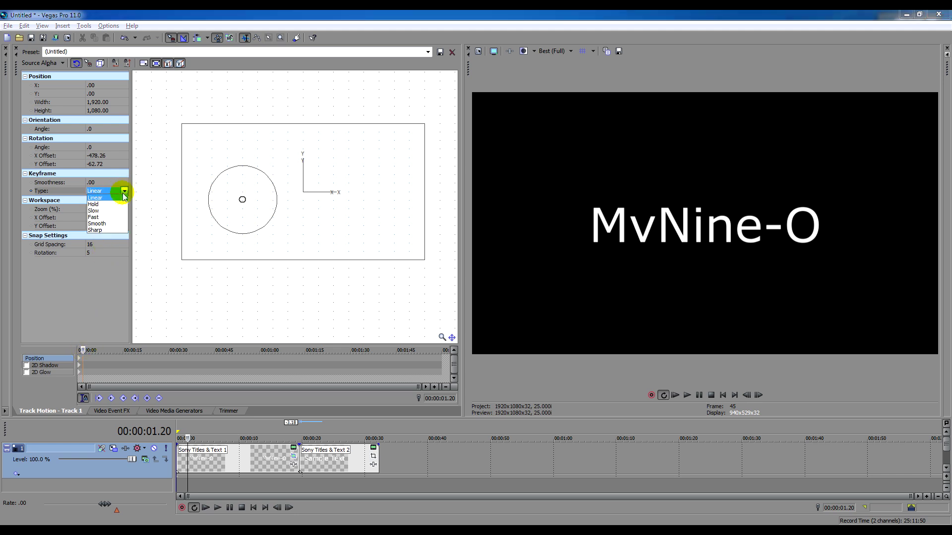
click(97, 223)
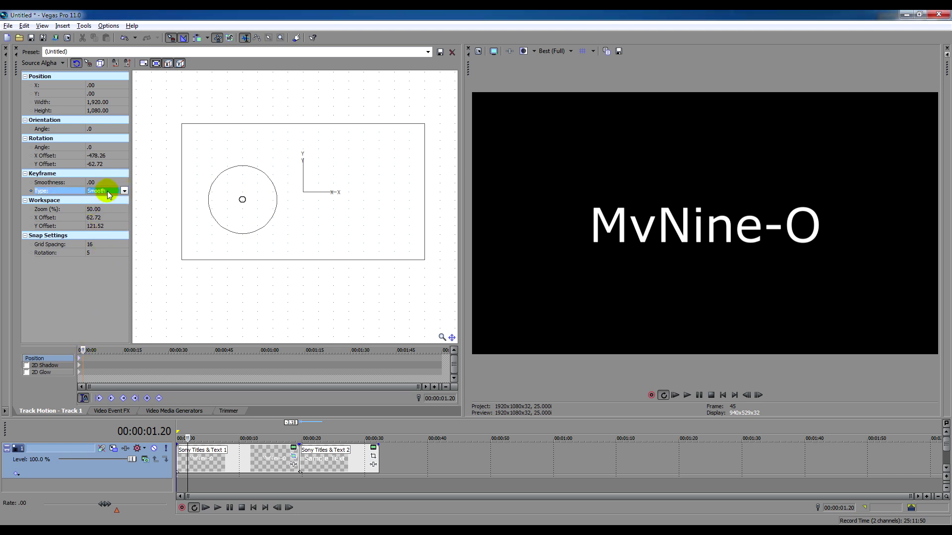
click(120, 185)
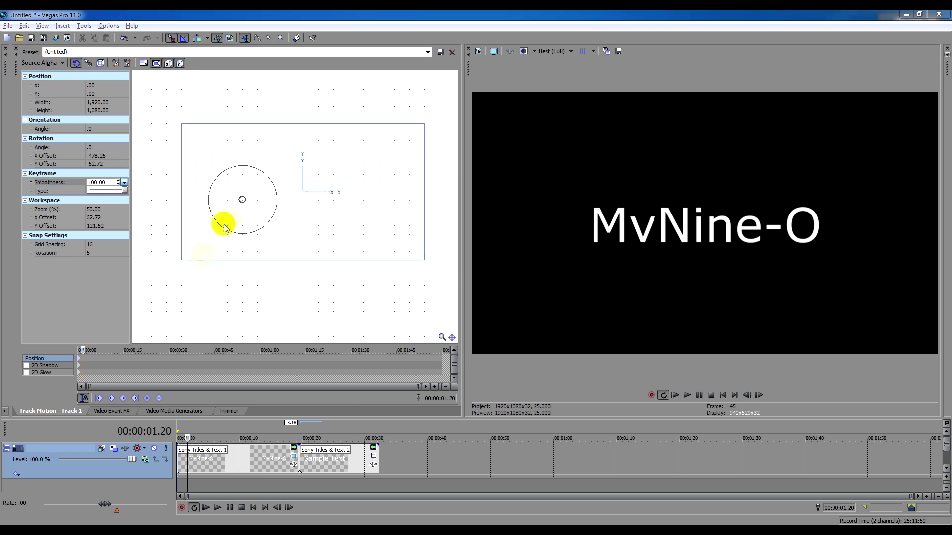
Rotate the track to about -8.6 at 00:00:01.20 and restore its rotation at 00:00:03.03
drag(268, 223, 270, 213)
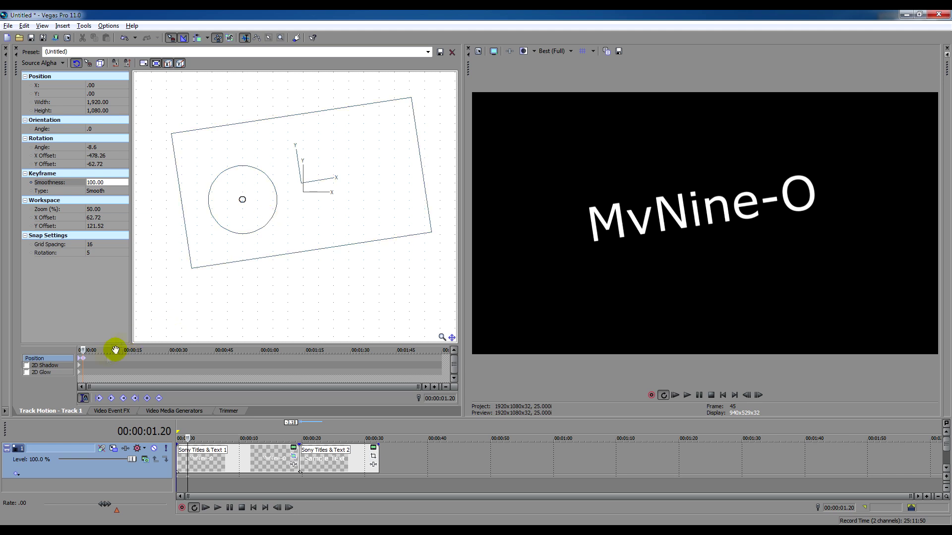
click(87, 353)
right_click(273, 219)
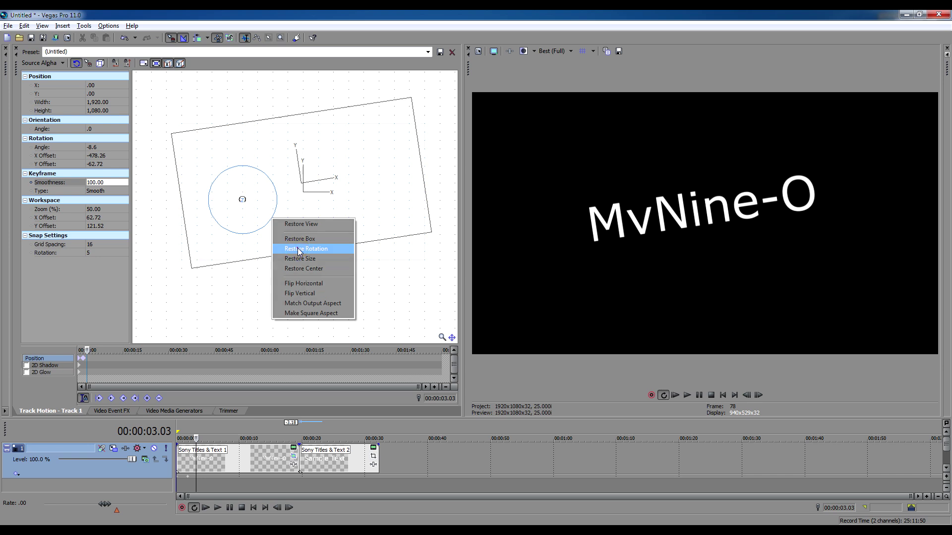
click(299, 249)
Rotate the track to about -3.8 at 00:00:04.14 and magnify the keyframe timeline
click(91, 358)
click(272, 215)
drag(271, 215, 271, 215)
scroll(94, 363, up, 3)
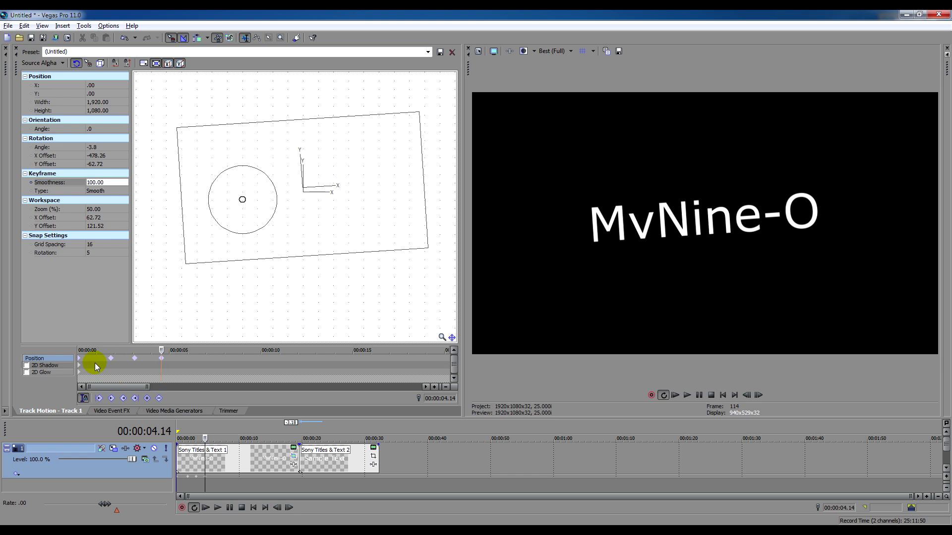
Restore the track's rotation at 00:00:04.22 and move back to 00:00:04.10 to check the rotation between keyframes
click(168, 358)
right_click(167, 359)
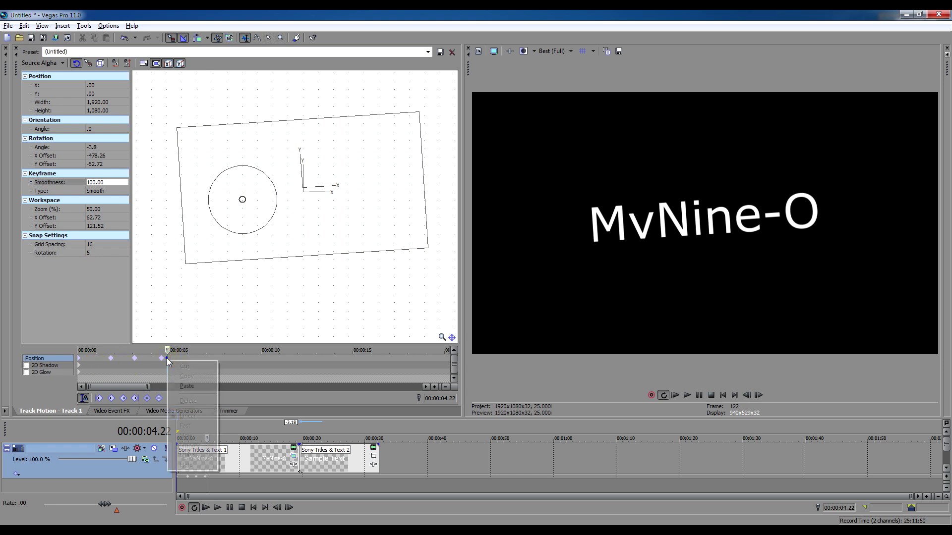
right_click(242, 231)
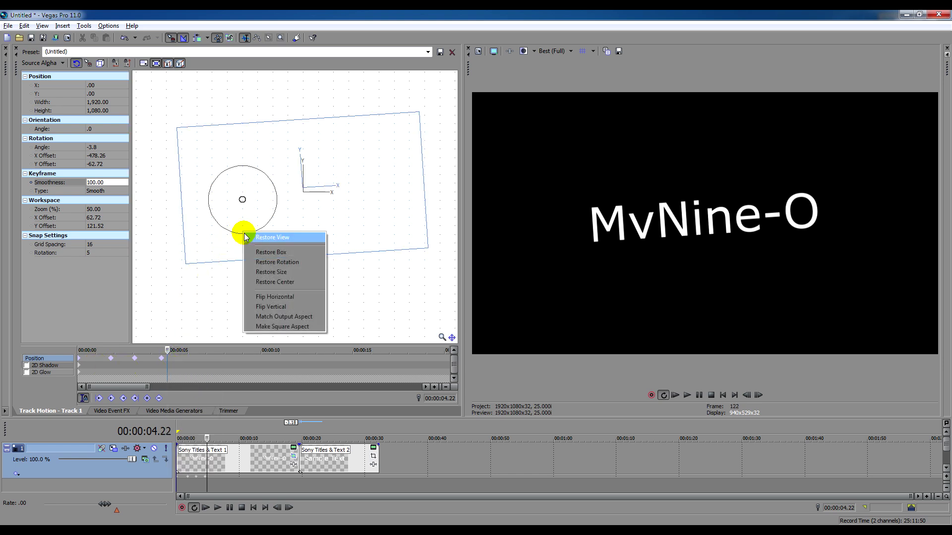
click(276, 262)
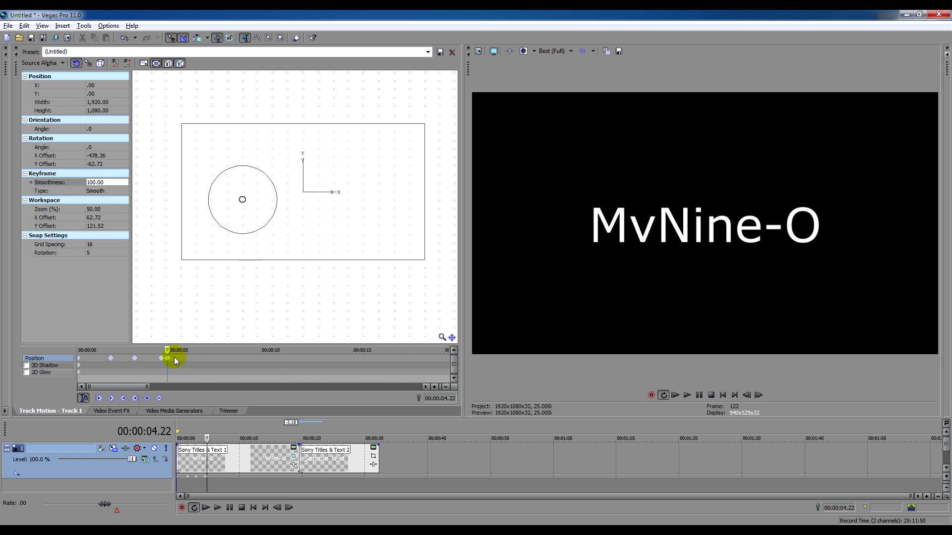
click(159, 359)
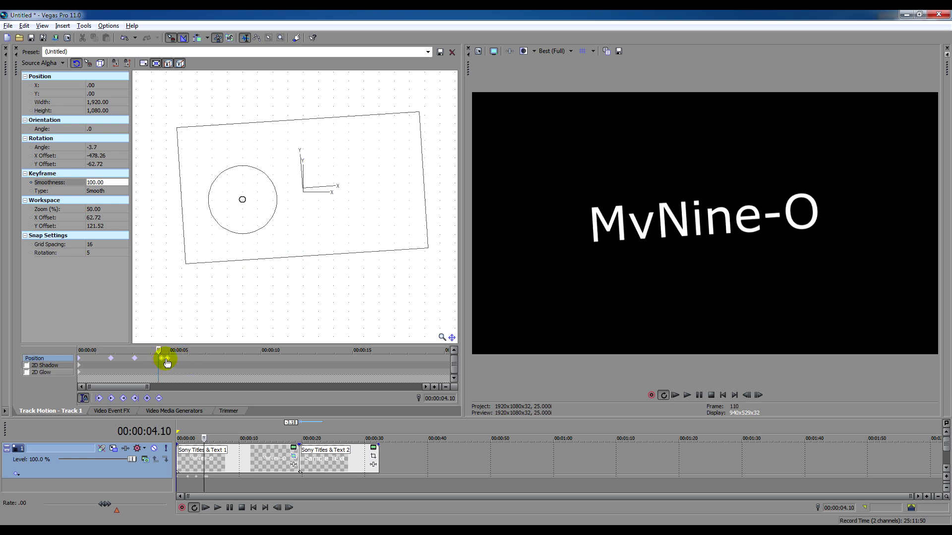
Copy the rotated and restored track motion keyframes and paste them after the existing ones, ending at about 00:00:05.12
right_click(166, 362)
click(191, 382)
right_click(172, 362)
click(198, 389)
click(178, 363)
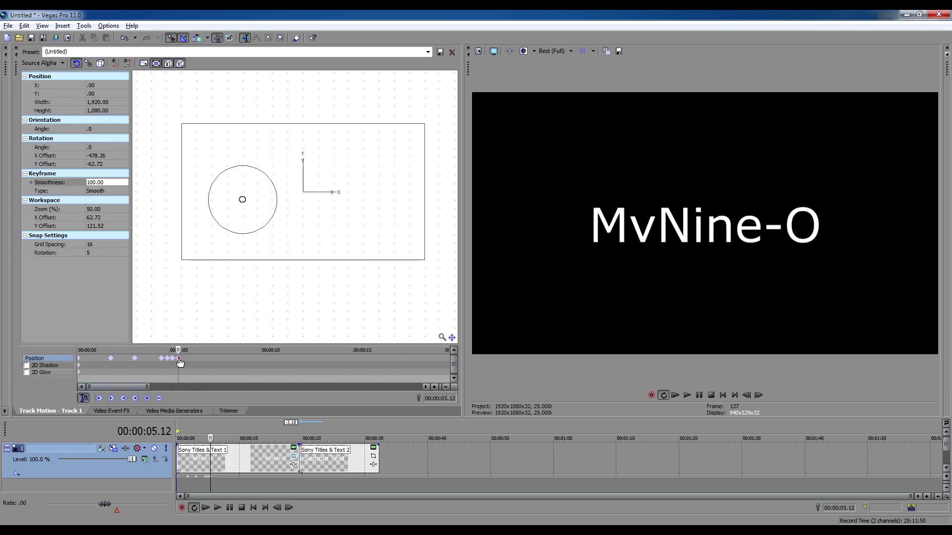
scroll(176, 359, up, 5)
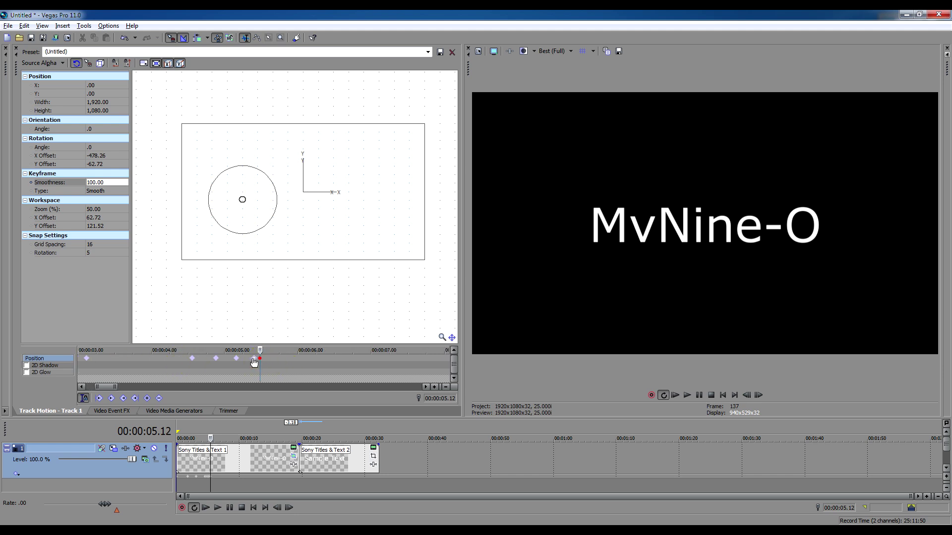
scroll(249, 362, down, 10)
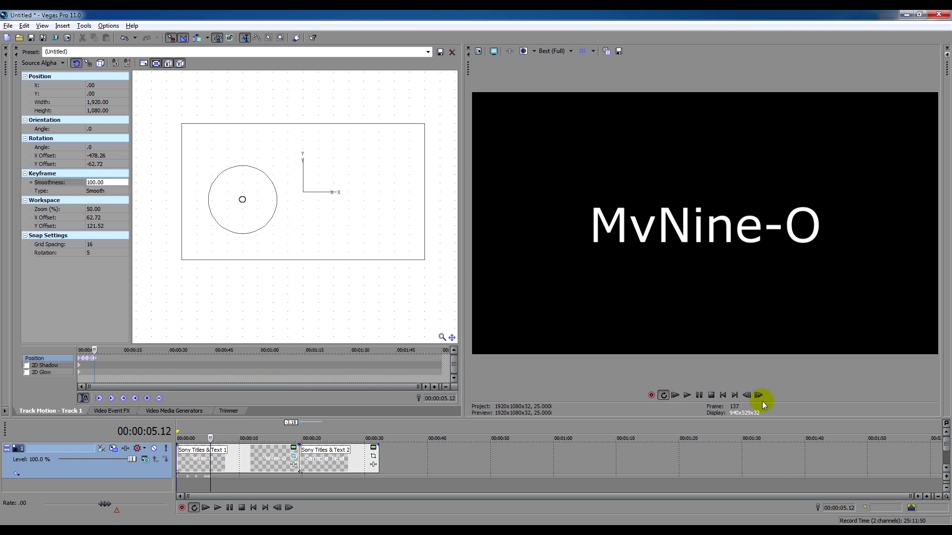
Play the rotation animation from the start of the timeline and stop the playback
click(723, 395)
click(687, 395)
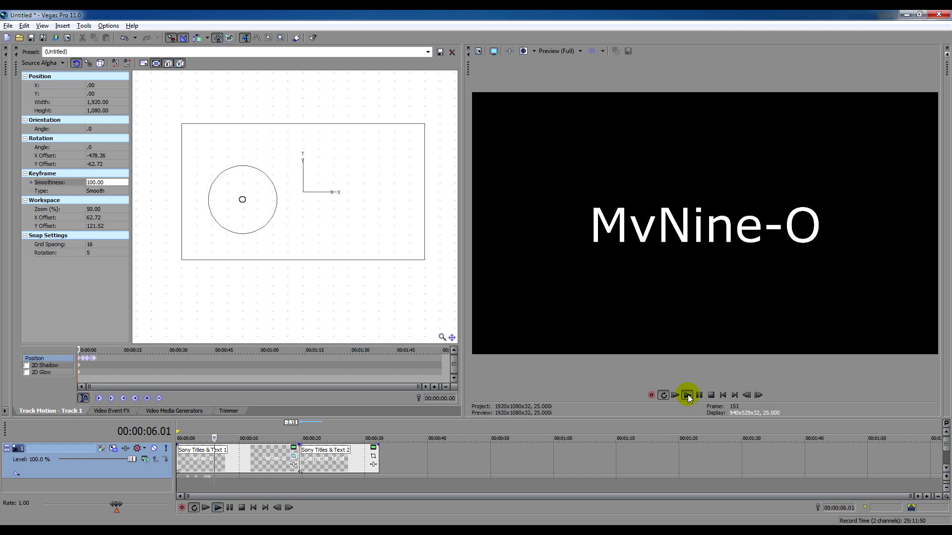
click(711, 395)
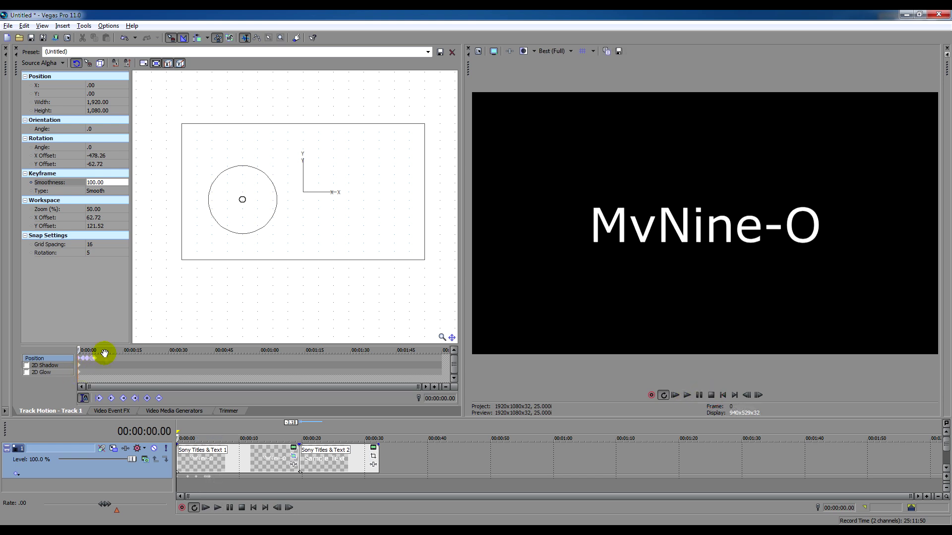
Move the track motion keyframes closer together and nearer the start, with the last one at about 00:00:02.05
click(105, 359)
scroll(127, 368, up, 5)
click(96, 386)
drag(284, 359, 204, 361)
click(140, 375)
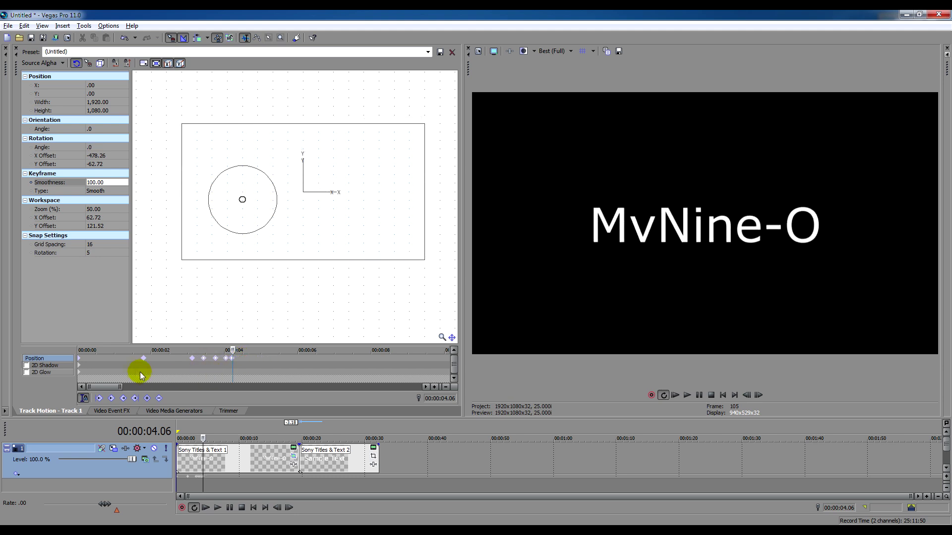
click(249, 362)
click(189, 364)
drag(192, 358, 105, 363)
click(217, 358)
click(138, 360)
click(310, 369)
click(246, 369)
Preview the tightened keyframe rotation from the start, stop, and move to the last keyframe at 00:00:02.05
click(710, 396)
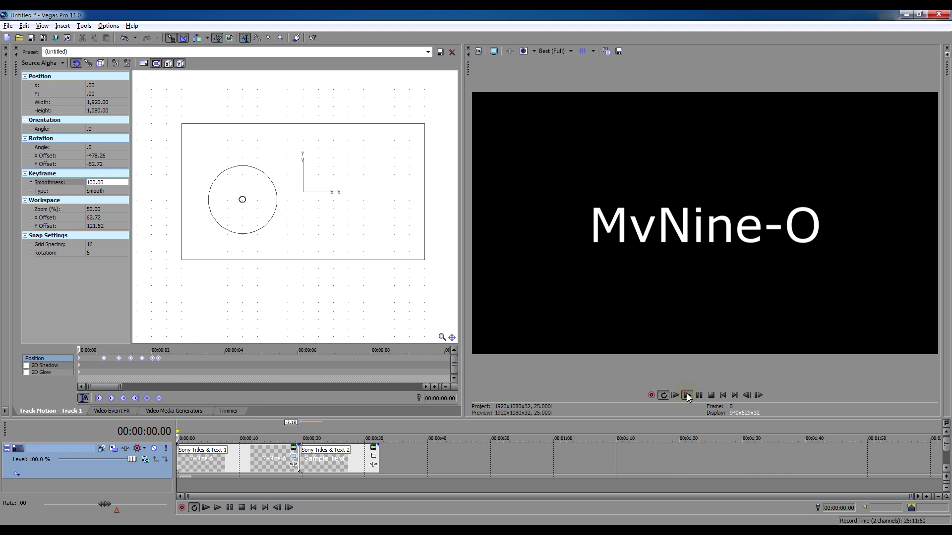
click(686, 395)
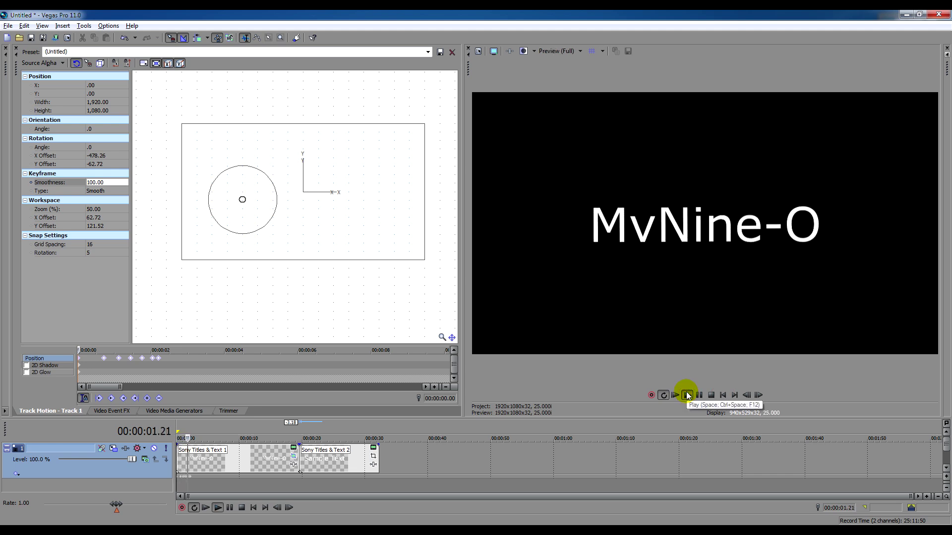
click(711, 395)
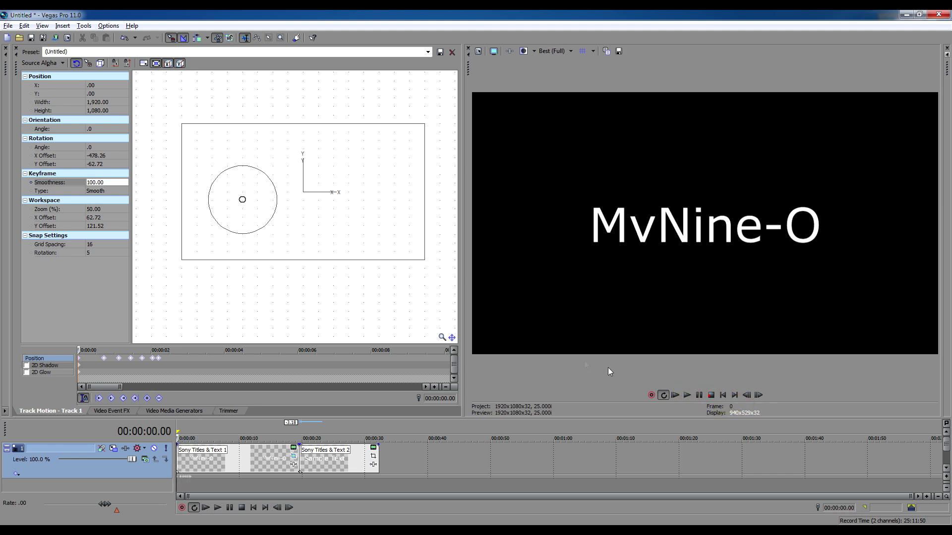
click(157, 358)
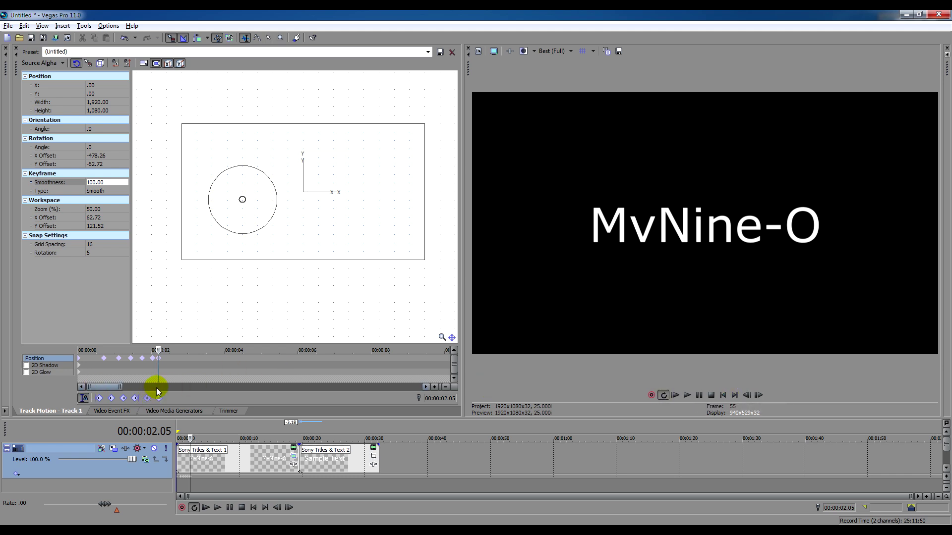
Delete the Sony Titles & Text 2 event from the track and select the remaining title event
click(349, 456)
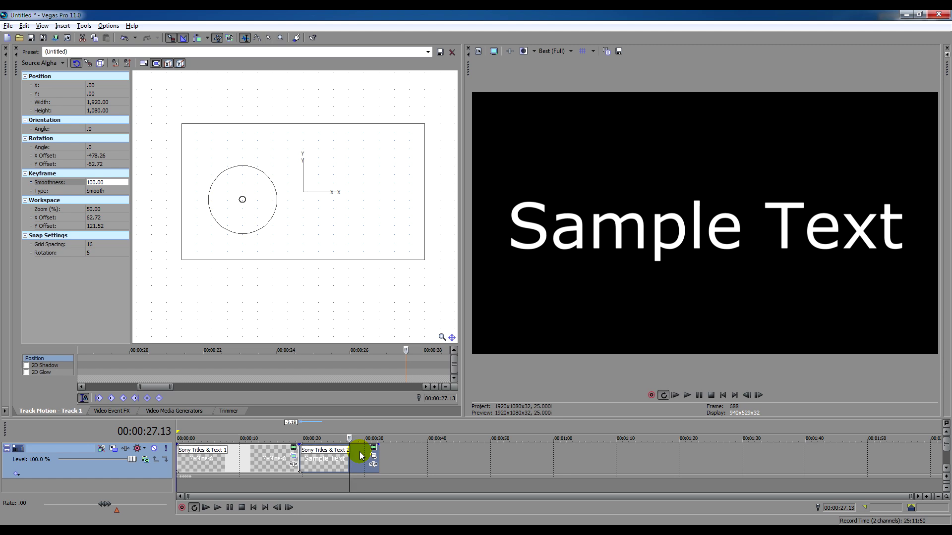
key(Delete)
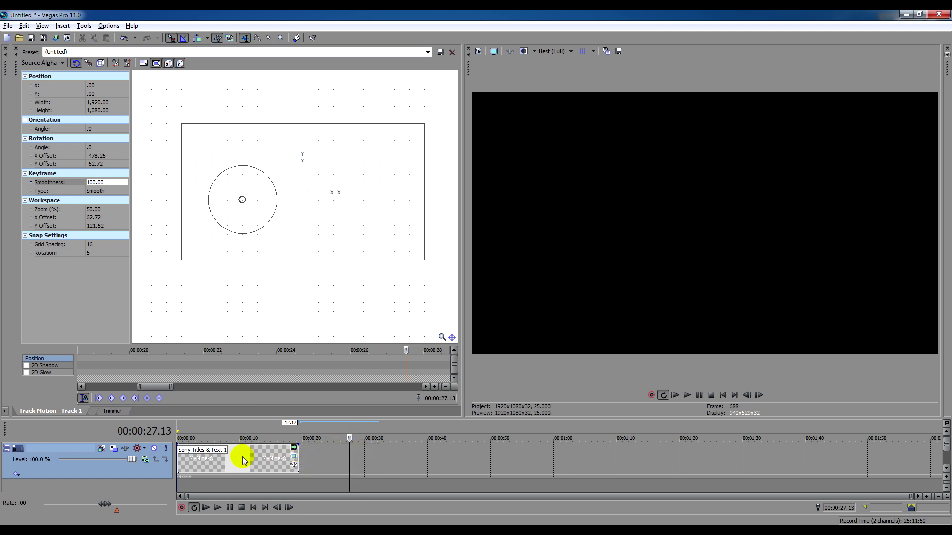
click(242, 456)
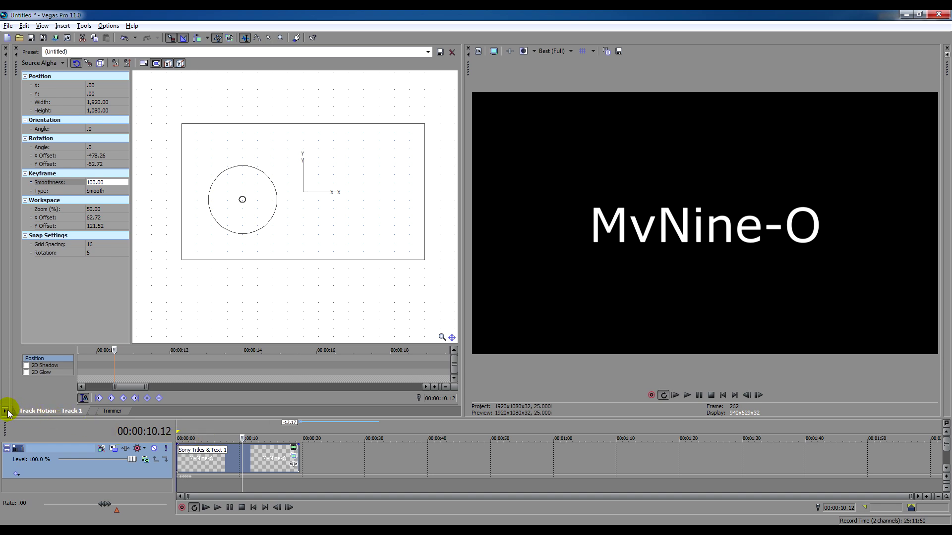
Find Linear Blur among the Sony blur effects and apply its Horizontal Light preset to the title event
drag(9, 411, 213, 389)
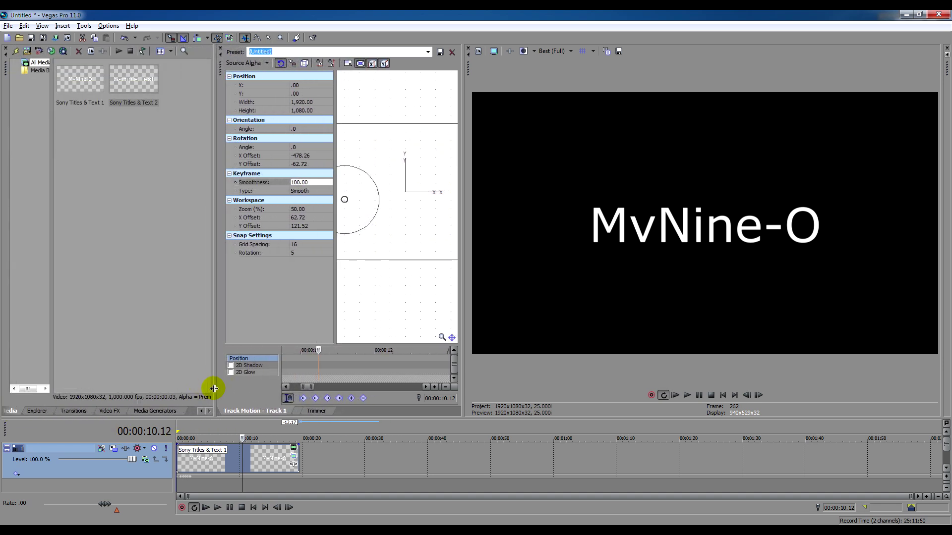
click(106, 411)
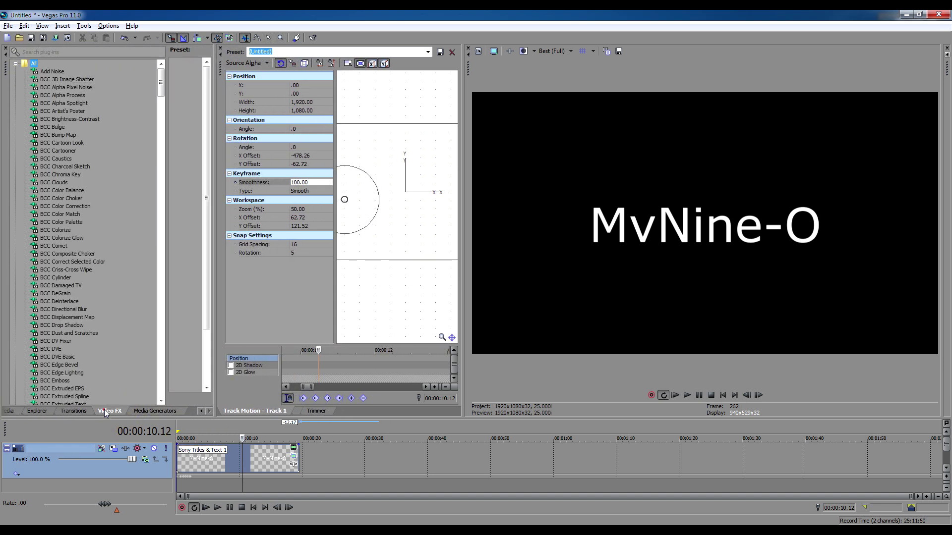
click(15, 64)
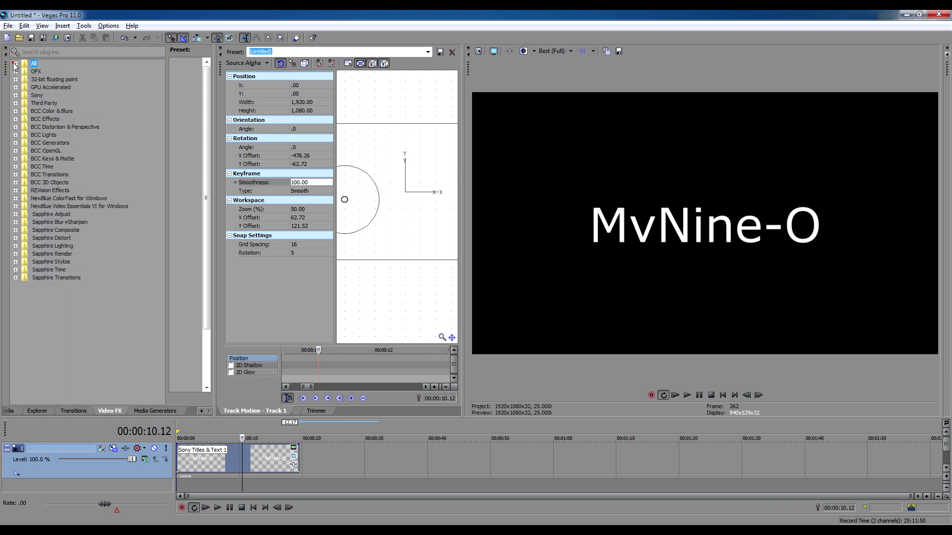
click(17, 96)
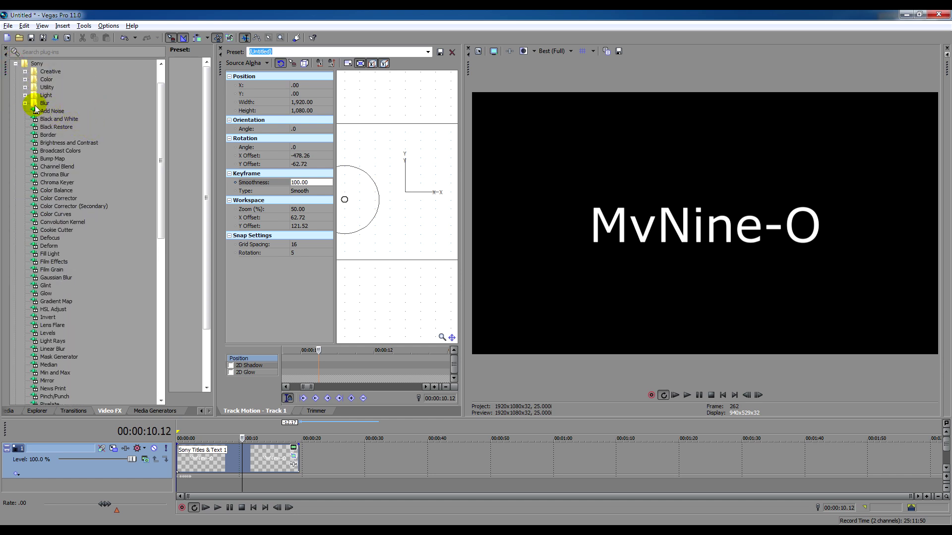
click(25, 103)
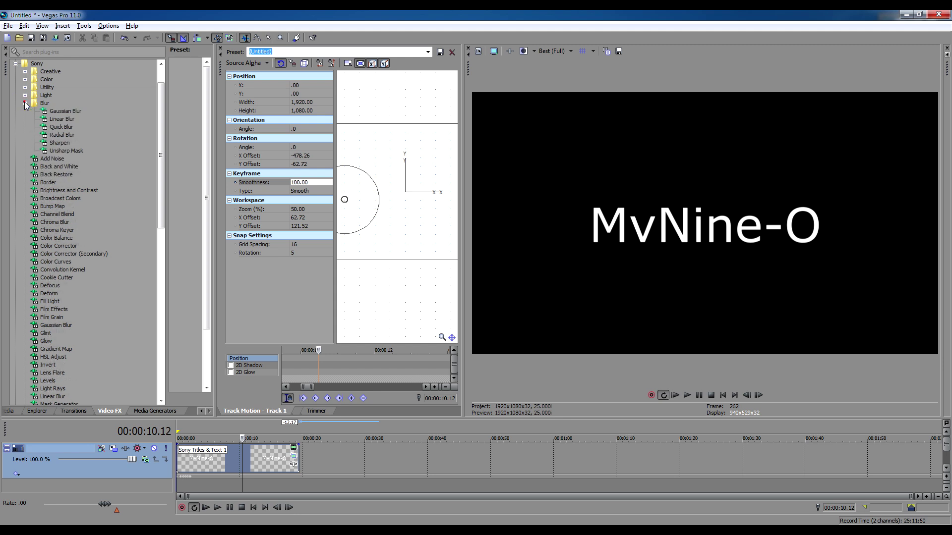
click(63, 121)
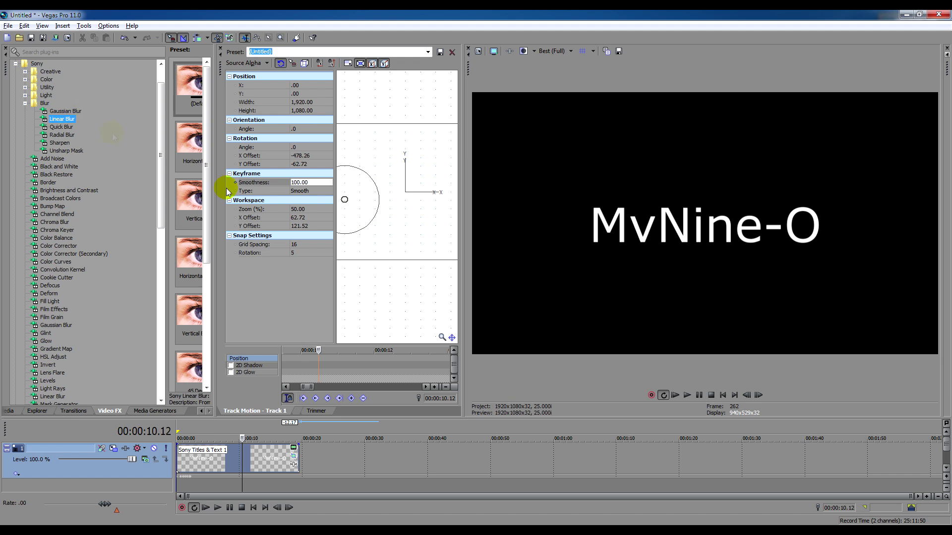
drag(194, 141, 272, 465)
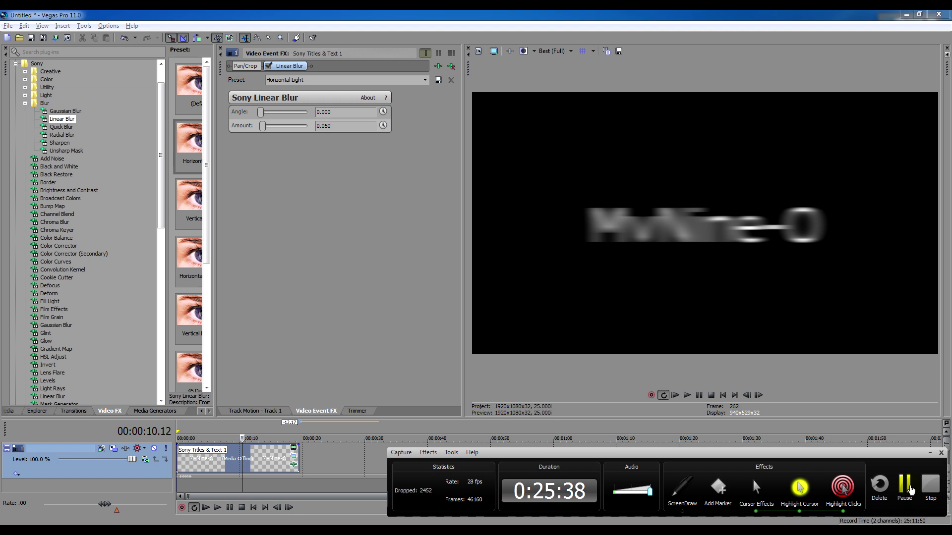
click(911, 489)
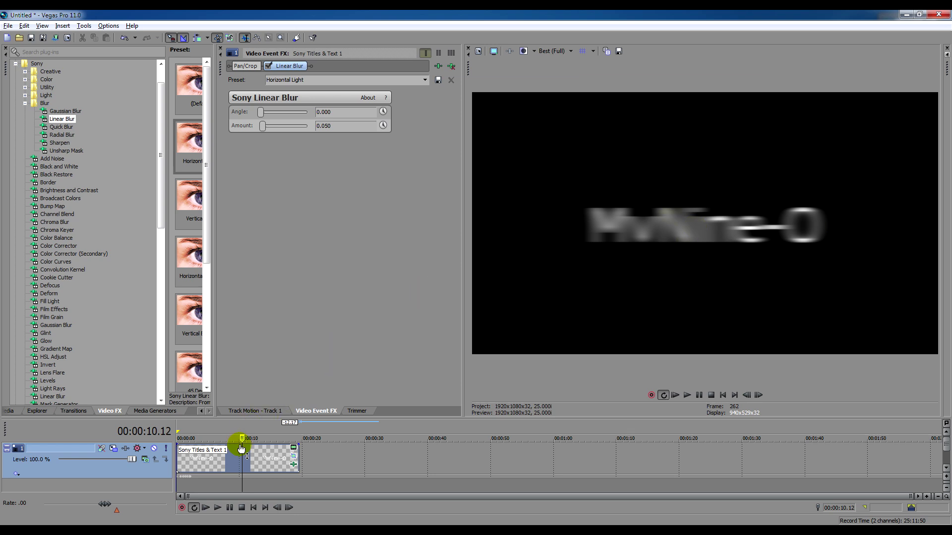
Go to the track motion keyframe at 00:00:01.03, enable animation of the Linear Blur angle and add a keyframe
key(space)
key(space)
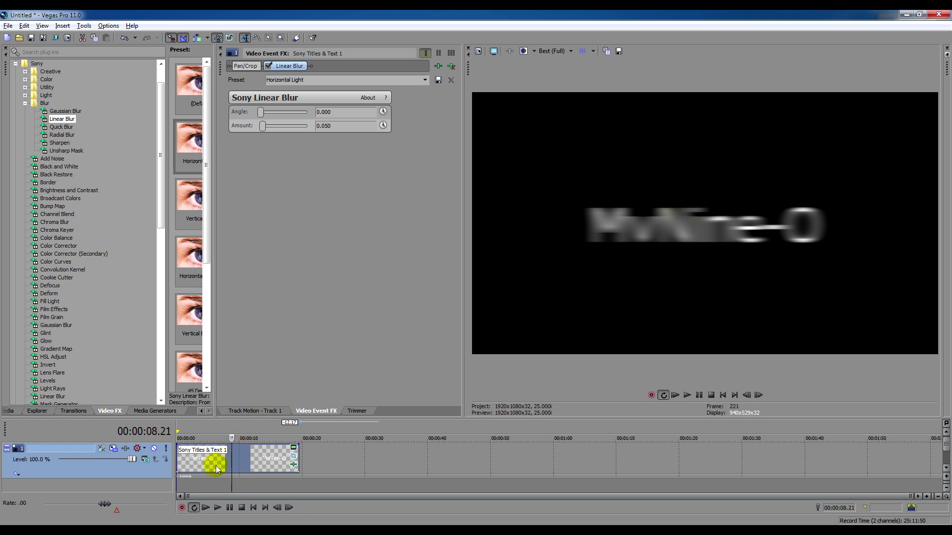
scroll(213, 457, up, 8)
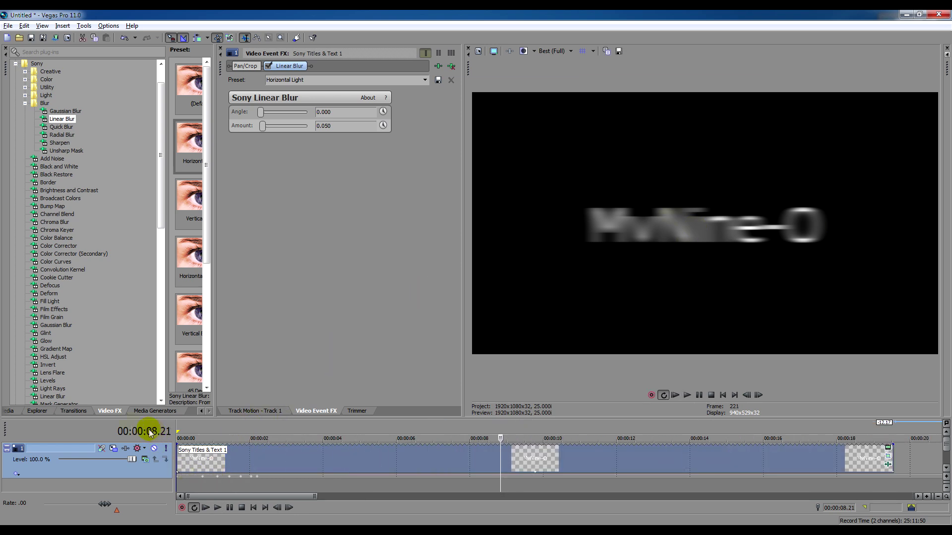
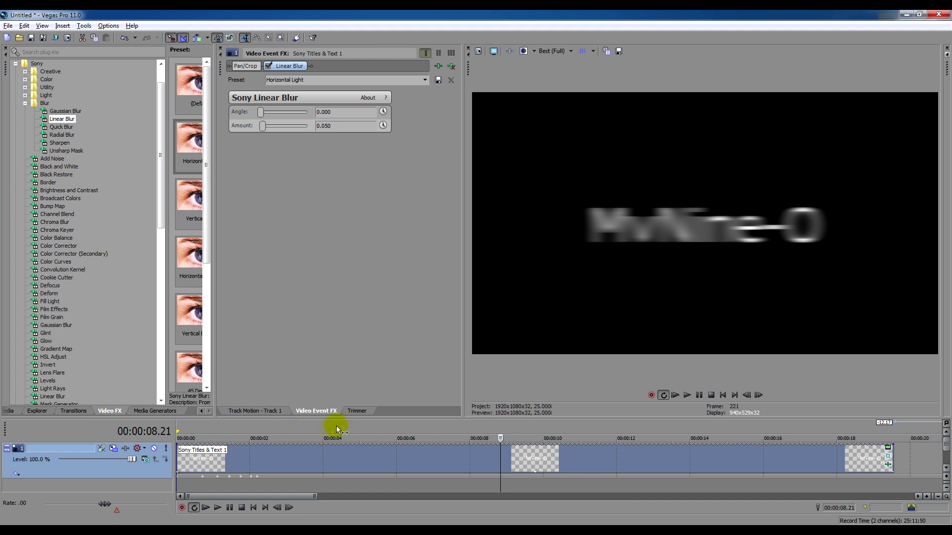
click(251, 477)
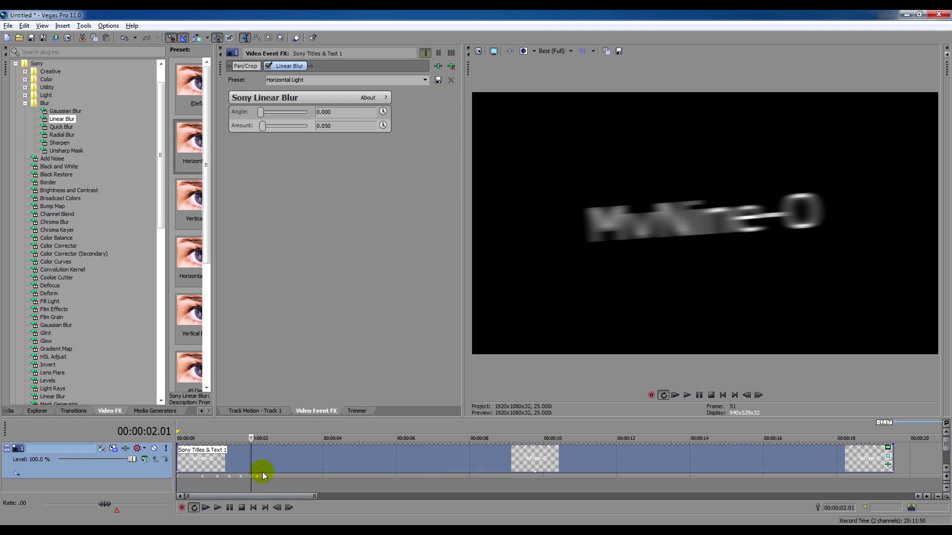
click(217, 478)
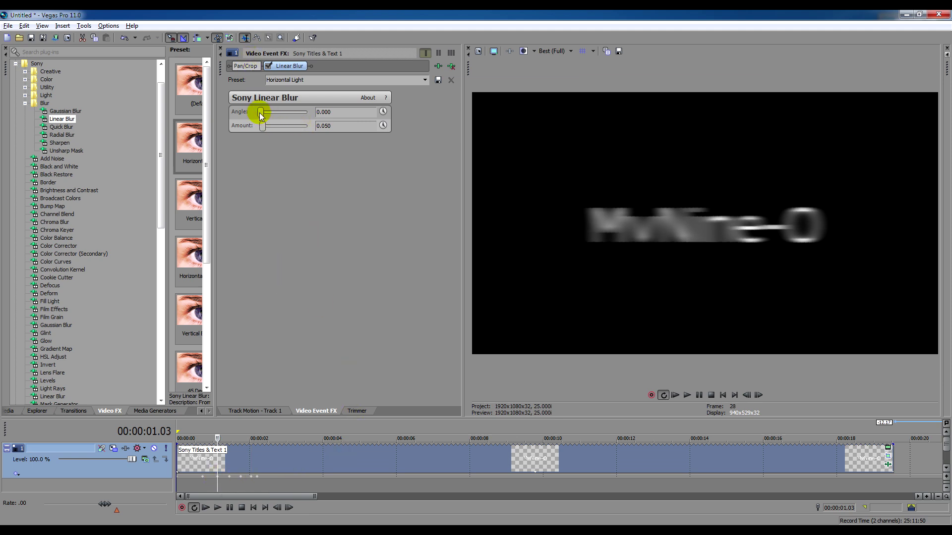
click(383, 112)
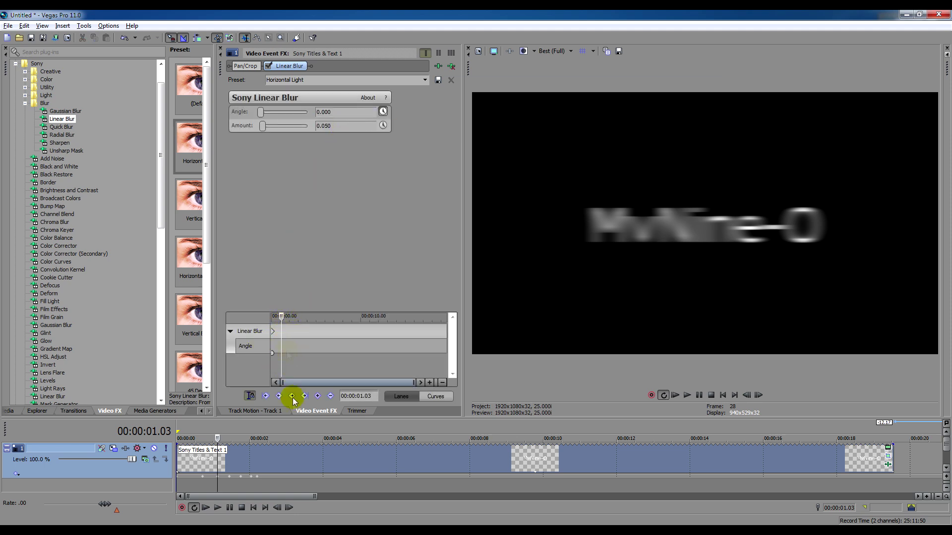
click(318, 396)
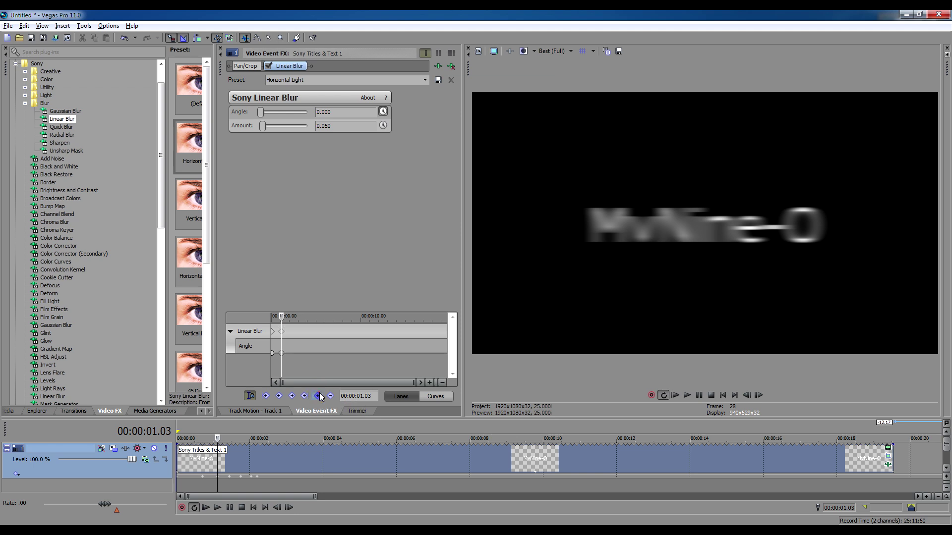
Delete the Linear Blur keyframe at the start and try an Amount of 0.000 at 00:00:00.00
right_click(274, 332)
click(305, 347)
click(283, 337)
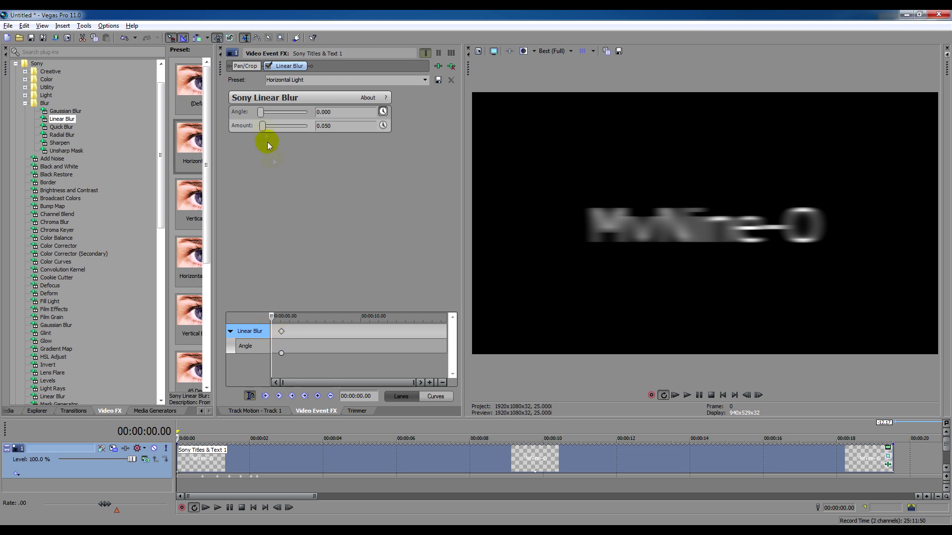
drag(262, 128, 241, 125)
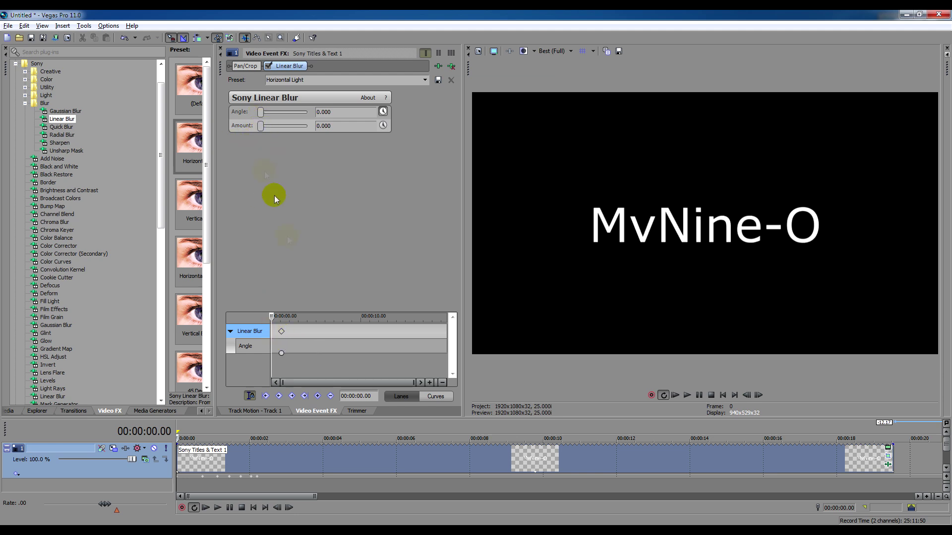
click(318, 396)
Move the Linear Blur keyframe from 00:00:01.03 to 00:00:00.00
mouse_move(273, 322)
mouse_down()
mouse_move(283, 319)
mouse_move(254, 319)
mouse_move(299, 319)
mouse_move(254, 320)
mouse_up()
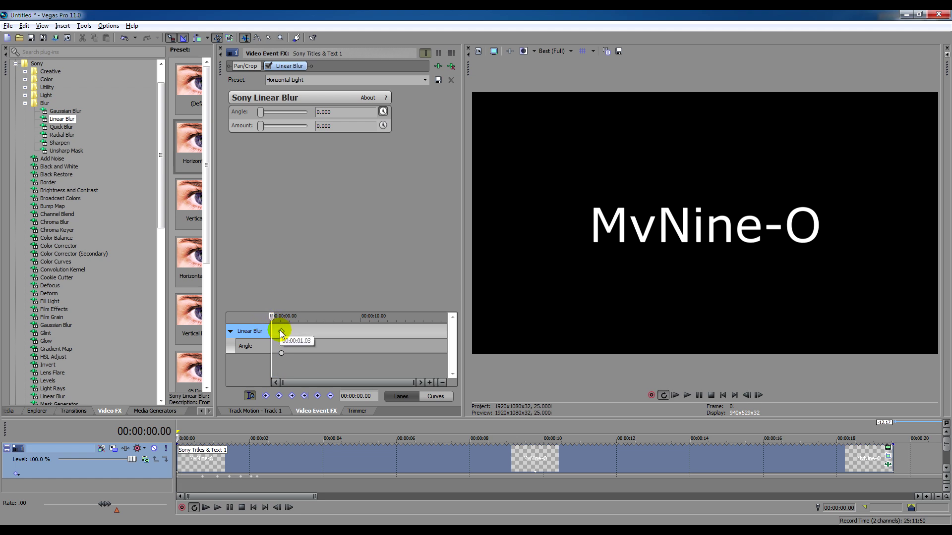
click(281, 332)
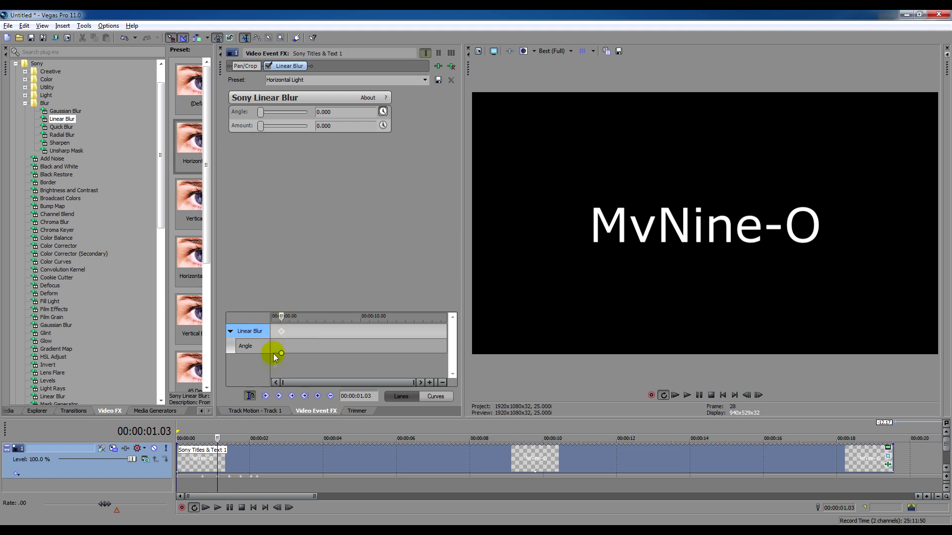
drag(281, 332, 273, 332)
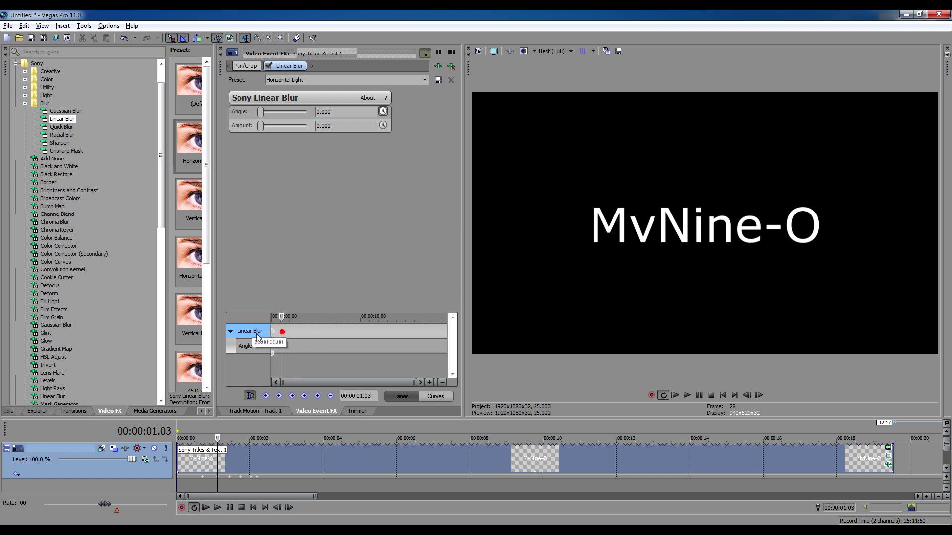
Set the Linear Blur Amount to about 0.053 and try to add a keyframe for it at 00:00:01.03
drag(260, 126, 263, 129)
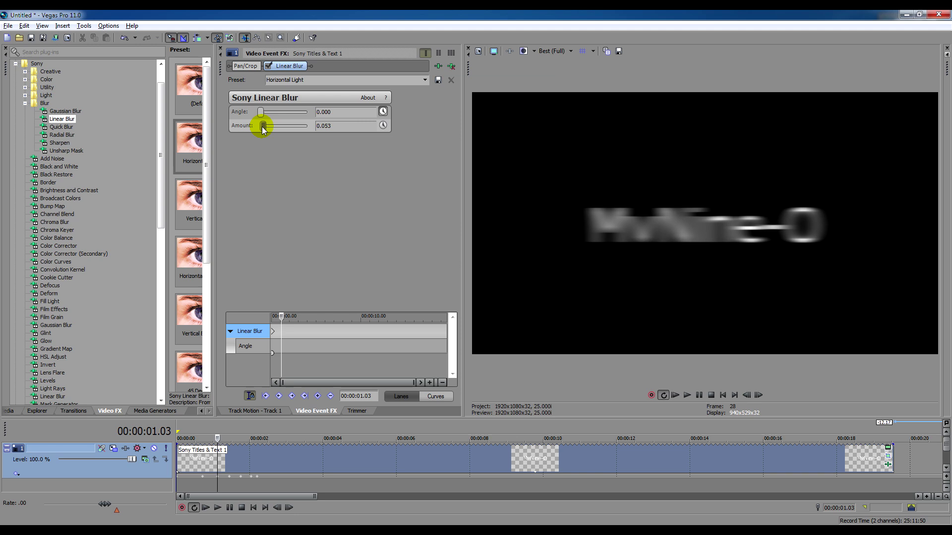
click(318, 396)
click(318, 398)
click(281, 331)
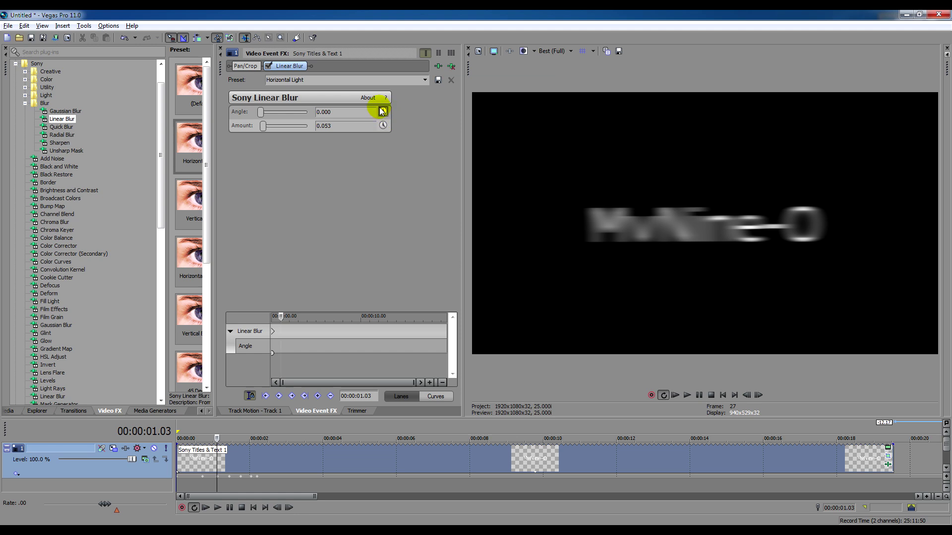
At 00:00:00.00, turn off animation of the Linear Blur Angle, enable it for the Amount and set the Amount to 0.000
drag(280, 316, 260, 314)
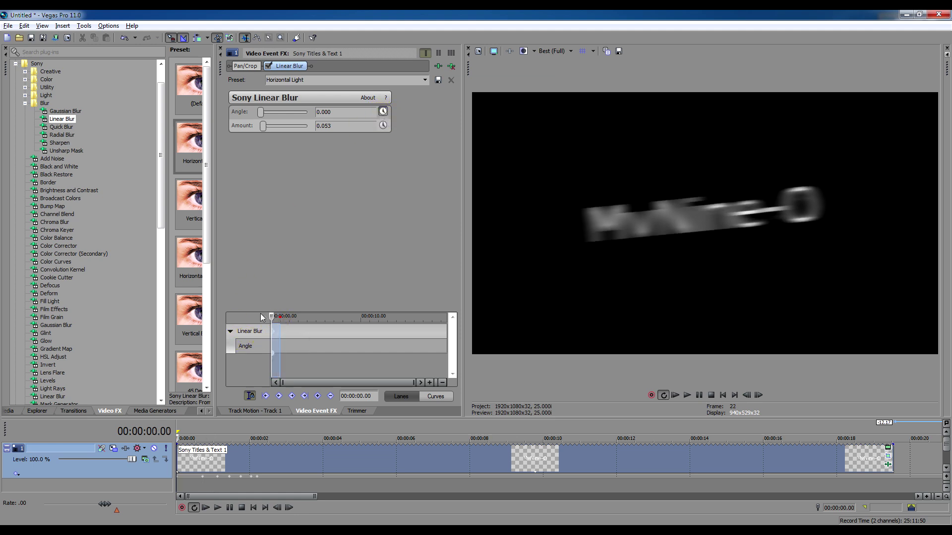
click(383, 112)
click(383, 125)
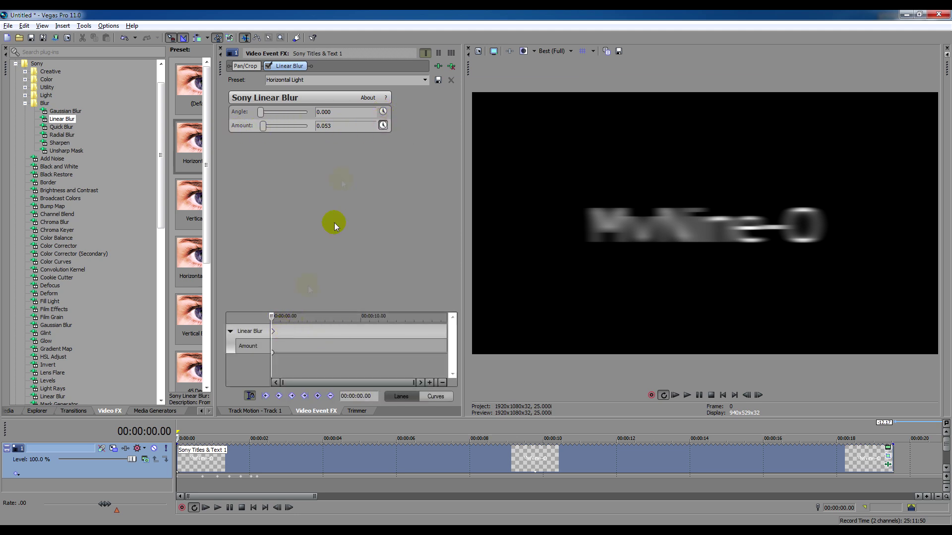
drag(262, 130, 229, 132)
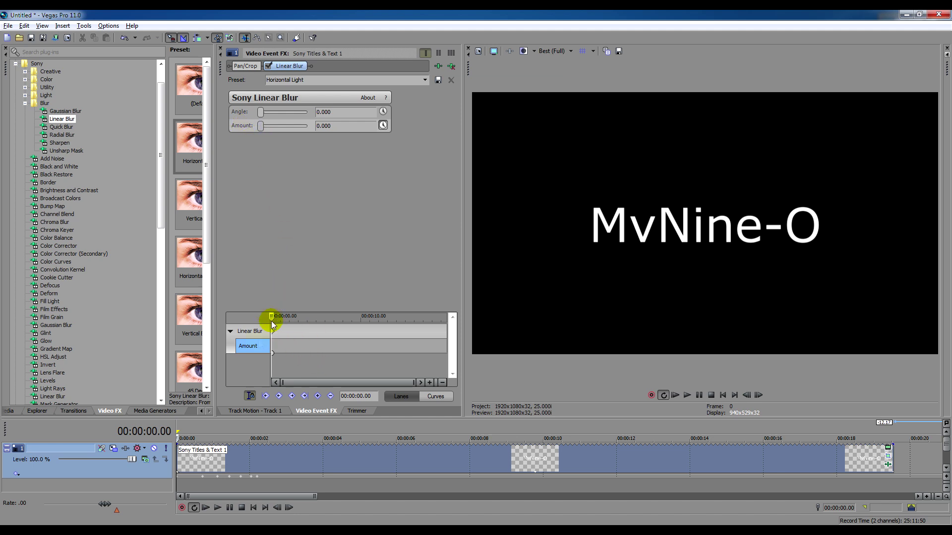
Keyframe the Linear Blur Amount at about 0.032 at 00:00:00.18 and at 0.000 at 00:00:02.08
click(218, 480)
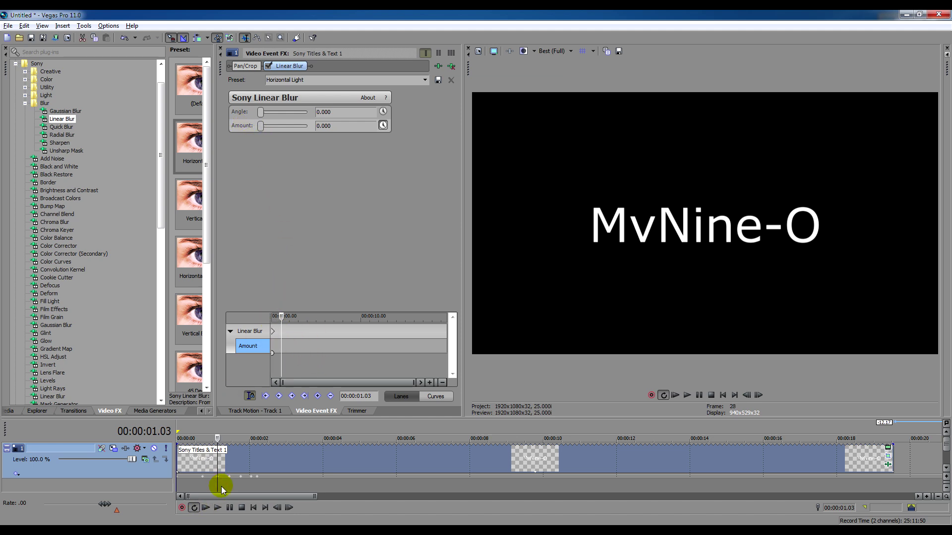
click(229, 480)
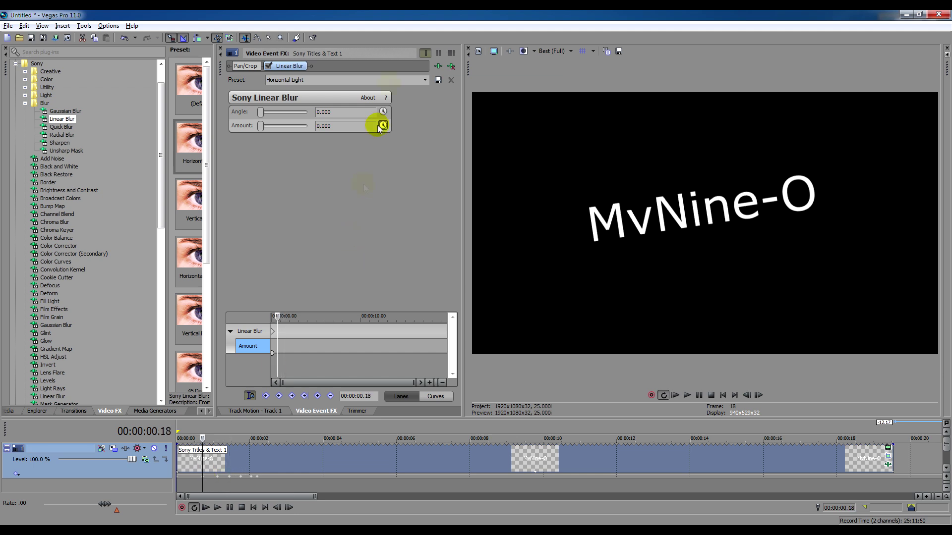
drag(259, 127, 262, 127)
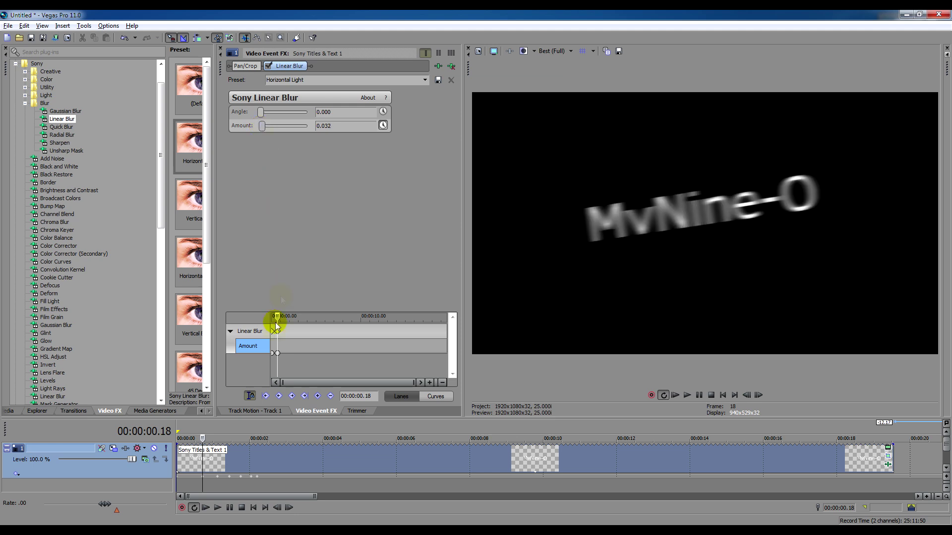
click(261, 478)
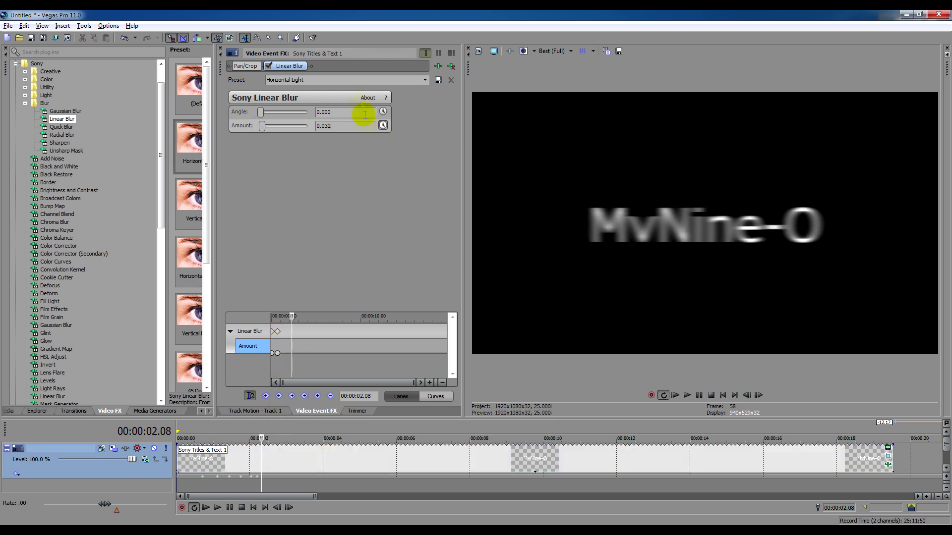
drag(260, 127, 237, 130)
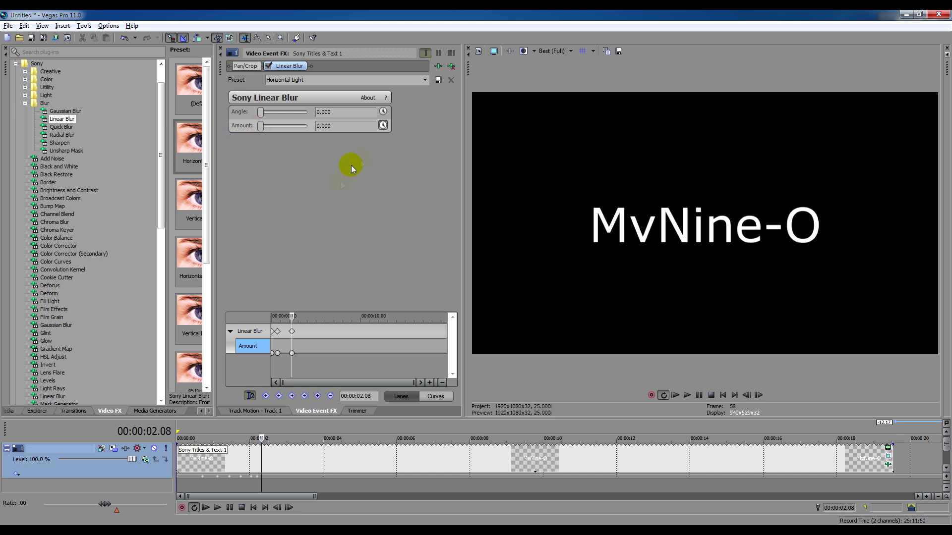
Play the title animation from the start to check the blur against the rotation
click(724, 396)
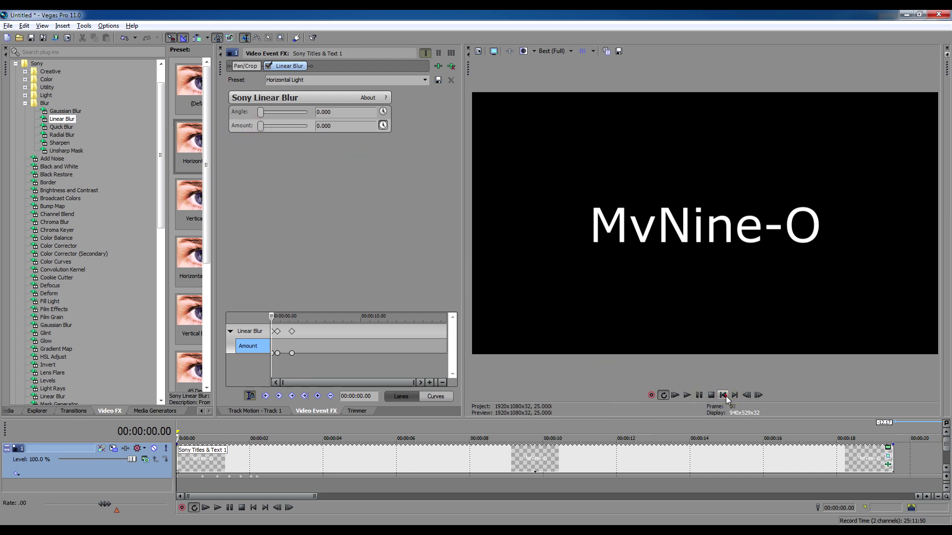
click(686, 396)
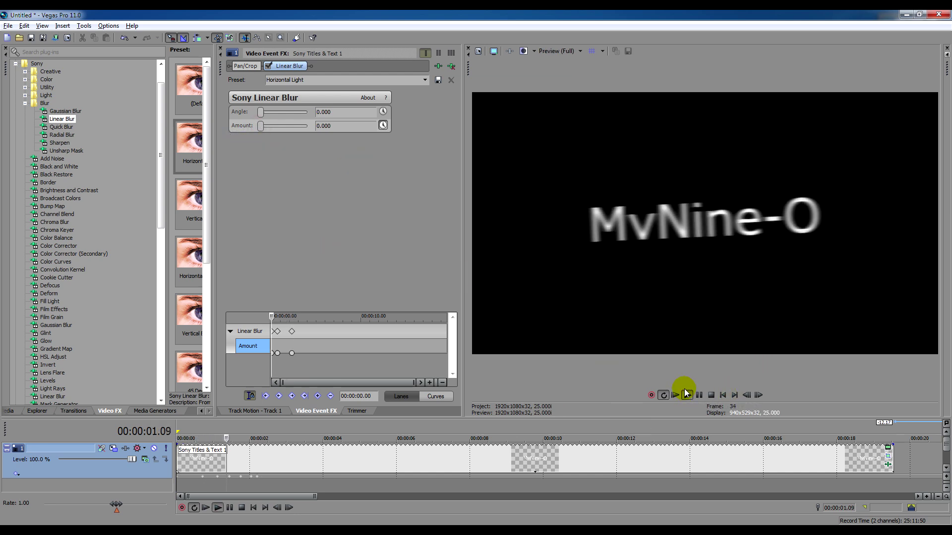
click(710, 396)
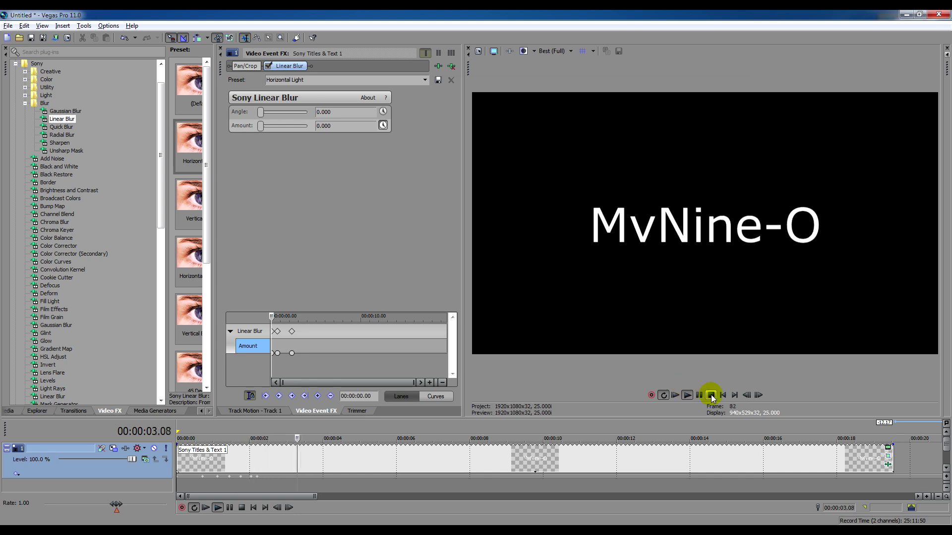
Move the middle Linear Blur Amount keyframe to 00:00:01.03 and preview the animation
mouse_move(278, 355)
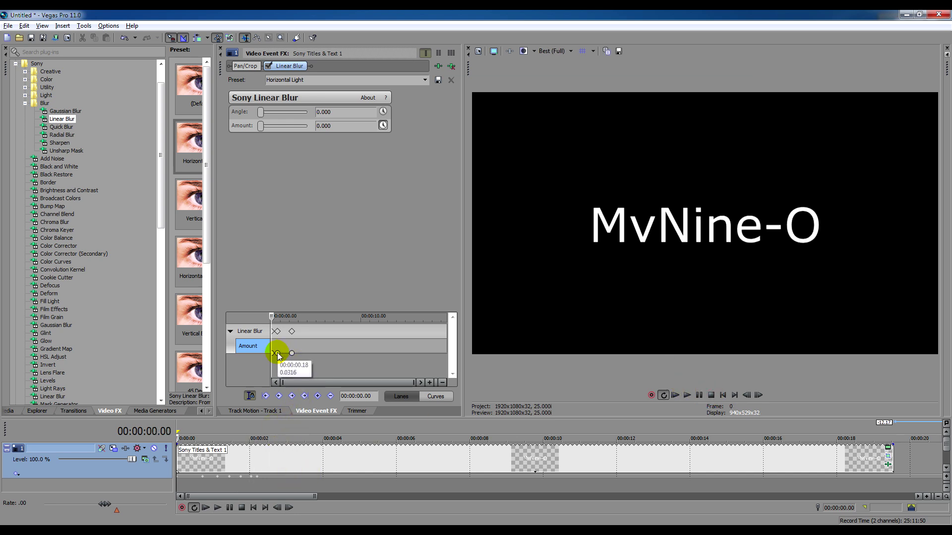
drag(278, 355, 282, 357)
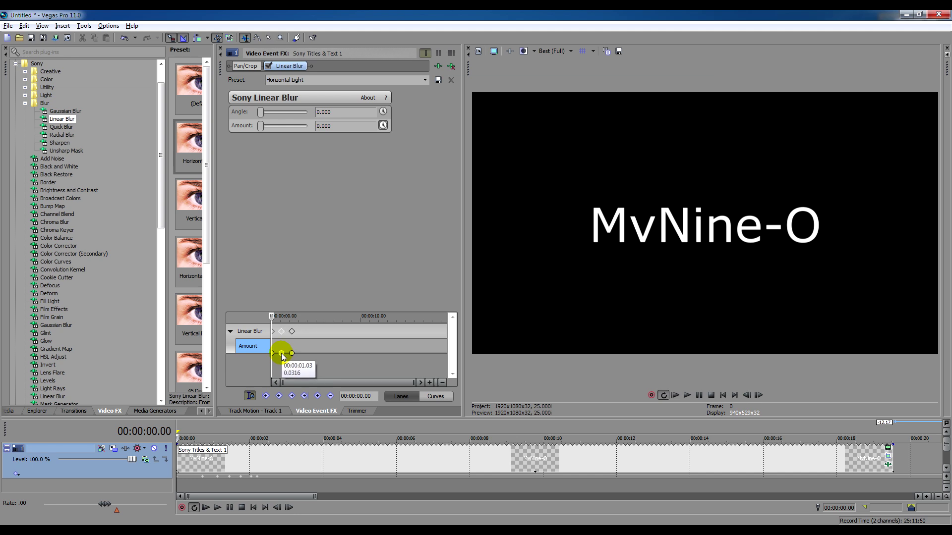
click(687, 395)
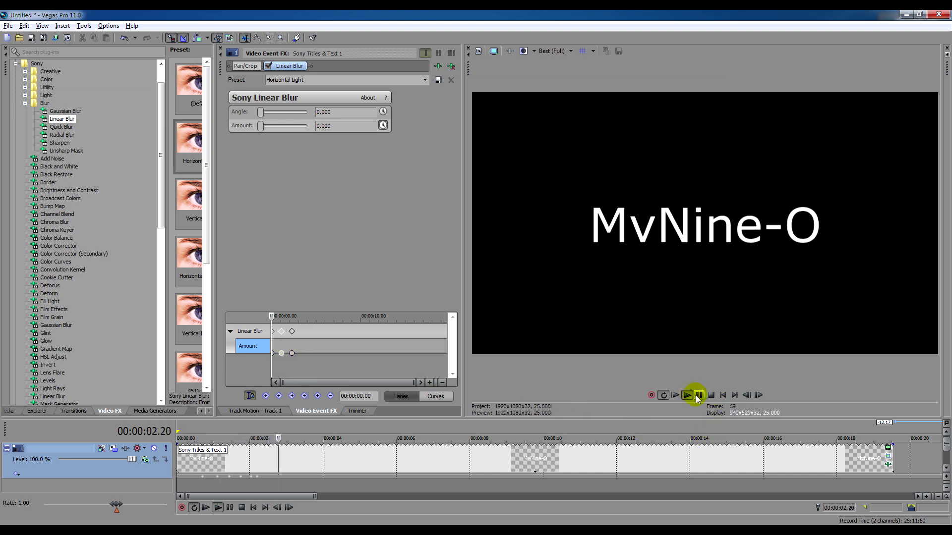
click(711, 395)
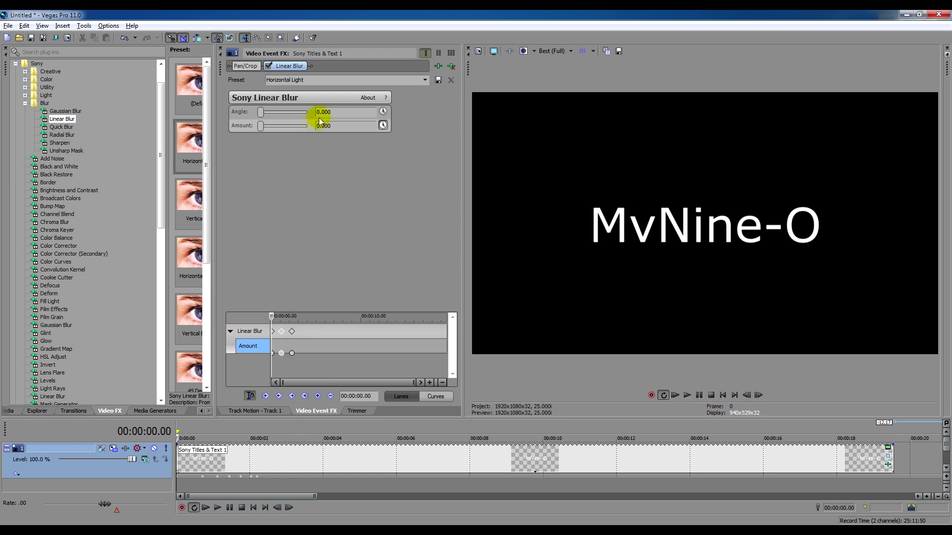
Lower the Linear Blur Amount at the 00:00:01.03 keyframe to about 0.015
click(281, 353)
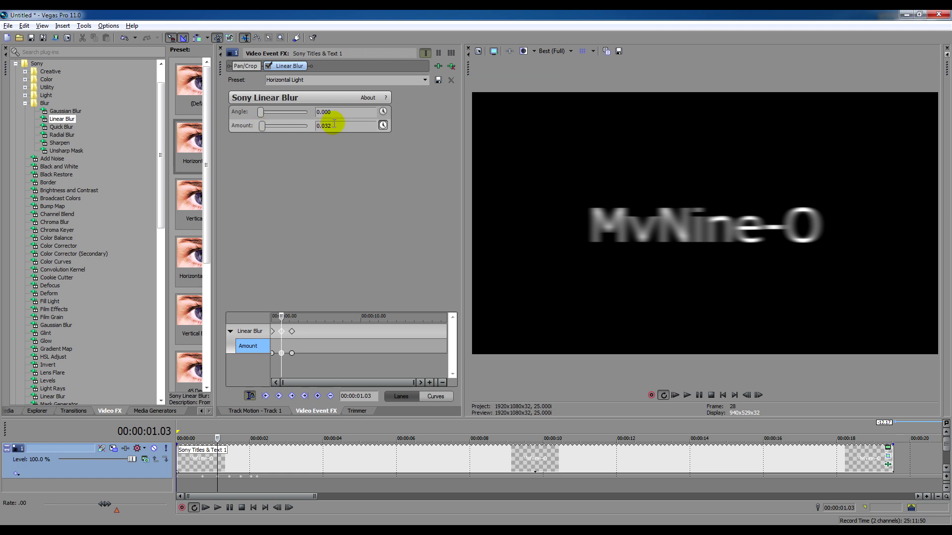
text(0)
key(Return)
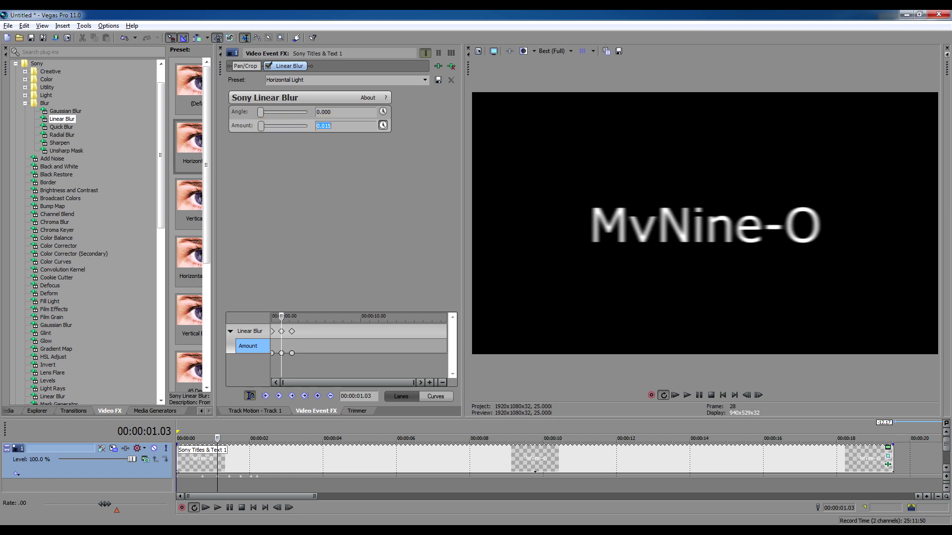
Delete the extra Linear Blur Amount keyframe at 00:00:02.05 and go to the last keyframe at 00:00:02.08
click(291, 353)
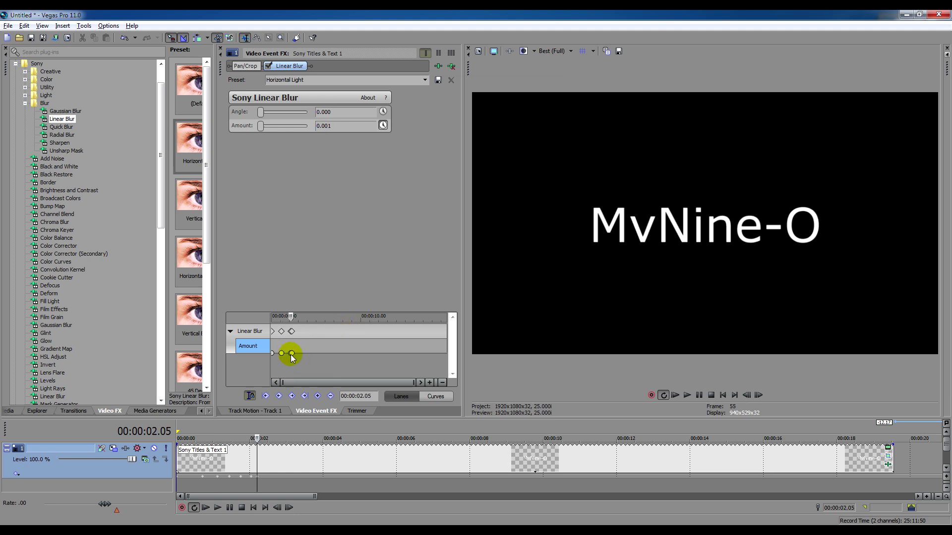
scroll(298, 360, up, 3)
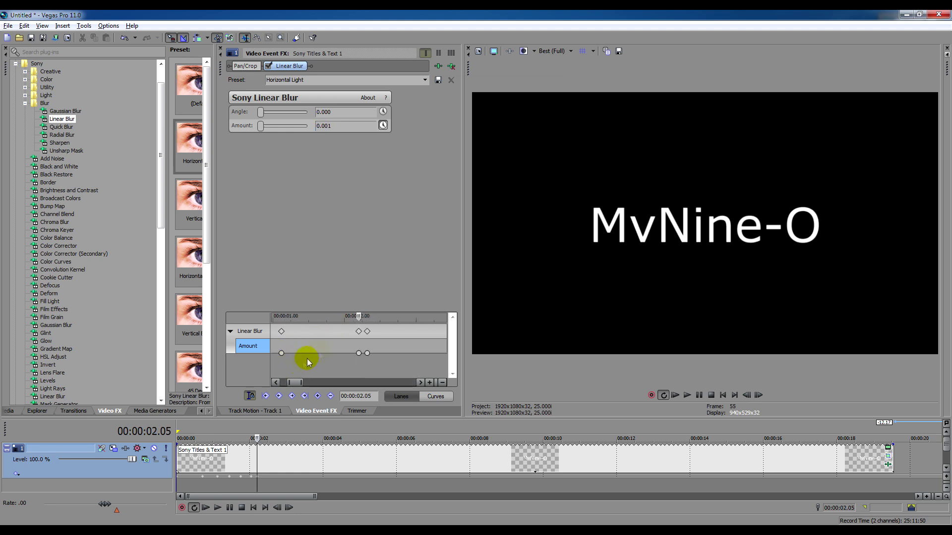
right_click(359, 356)
click(397, 360)
click(367, 353)
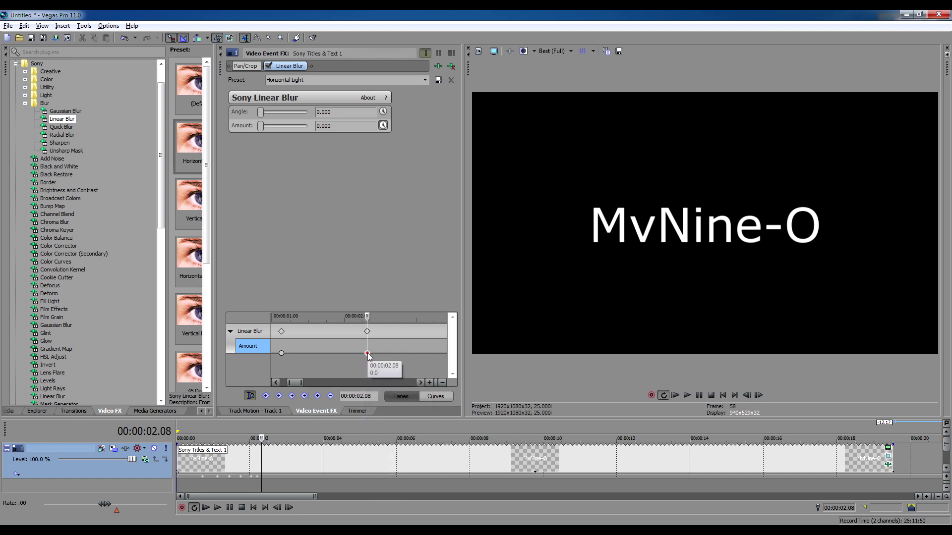
Replay the animation from the start to check the weaker blur
scroll(331, 368, down, 2)
click(723, 395)
click(687, 395)
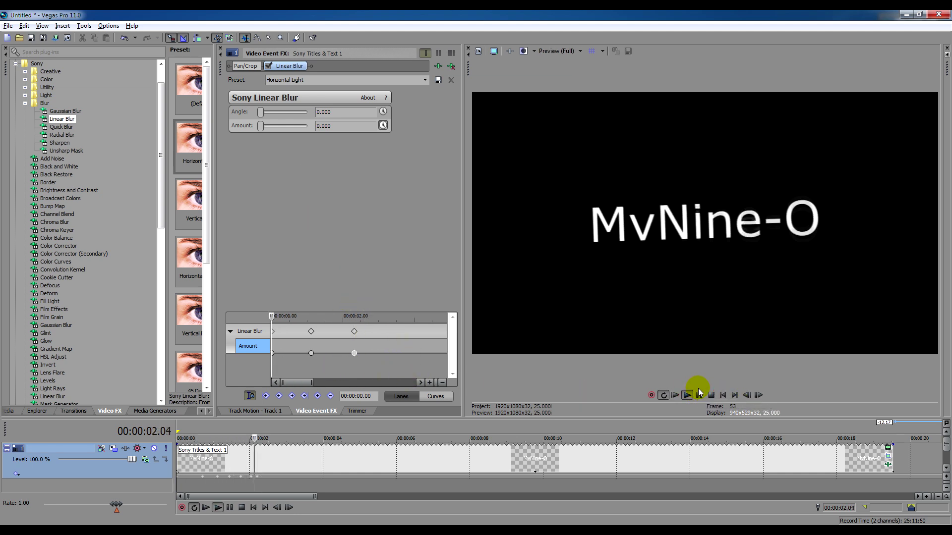
click(712, 396)
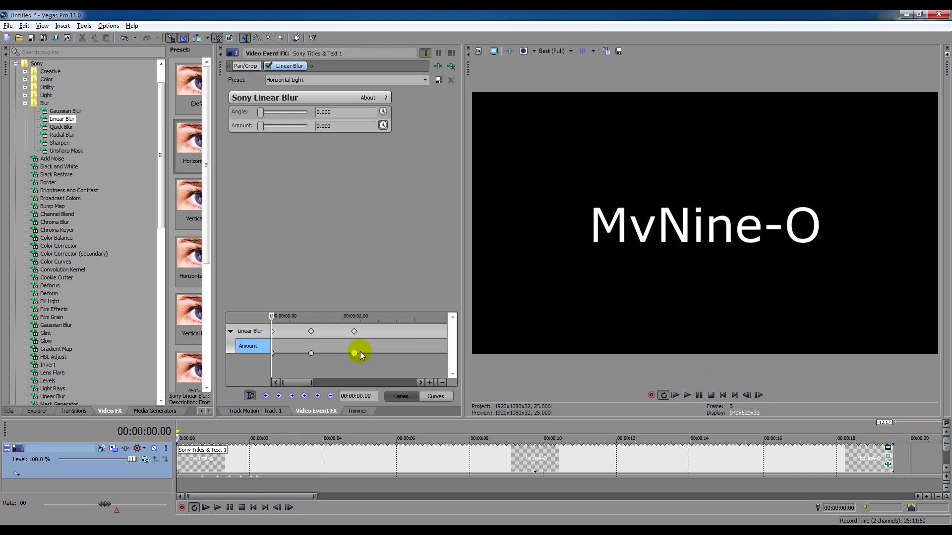
Try the last Linear Blur Amount keyframe at about 00:00:02.17 and preview the result
drag(358, 354, 373, 354)
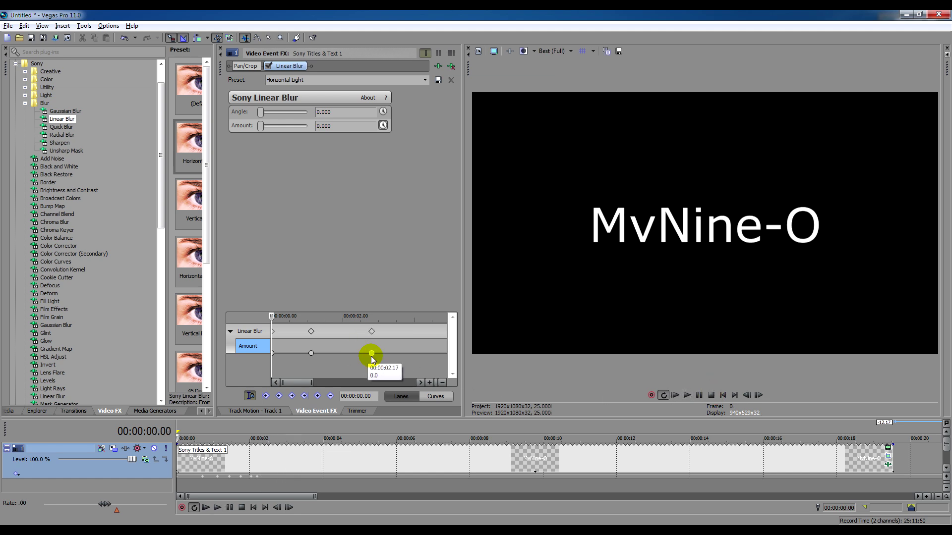
click(687, 395)
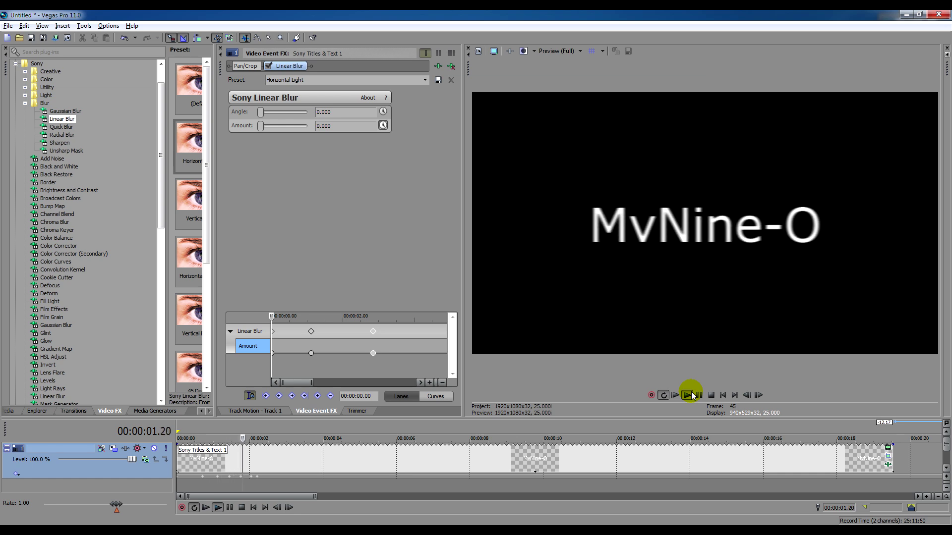
click(711, 395)
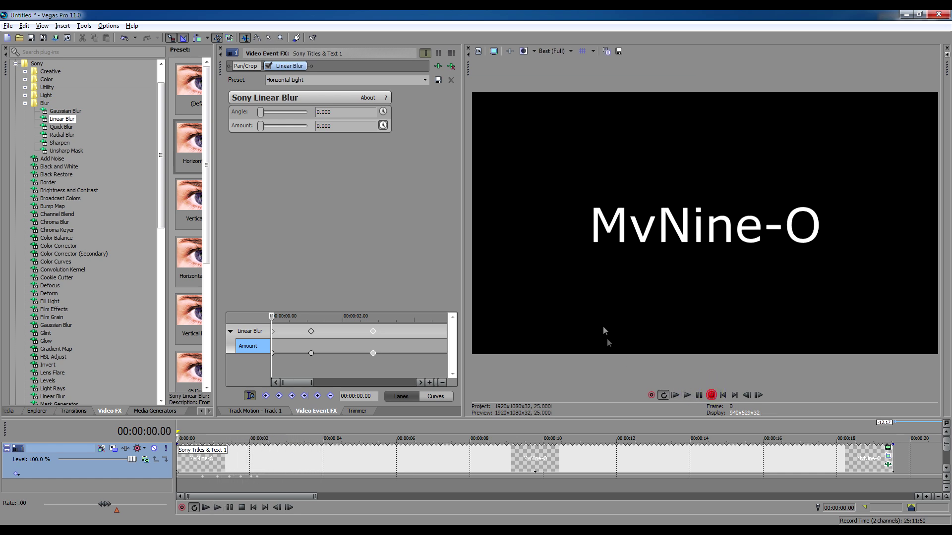
Locate the last track motion keyframe at 00:00:02.05 and move the final Linear Blur Amount keyframe to shortly after it
click(256, 479)
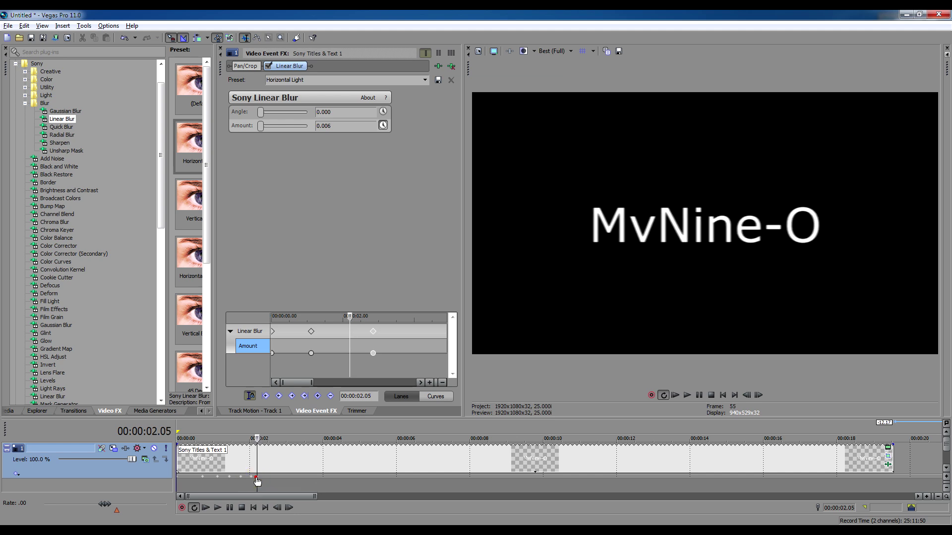
click(373, 353)
drag(374, 355, 361, 332)
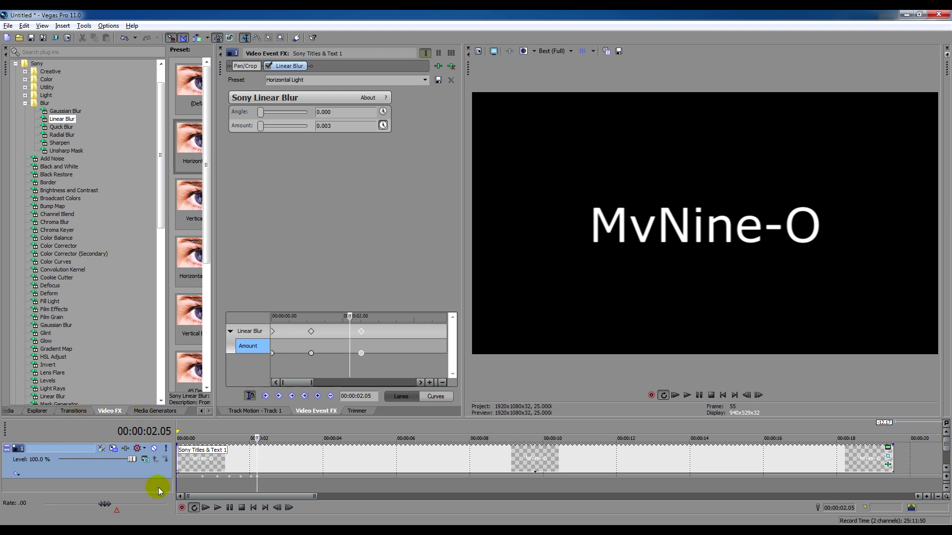
Widen the Track Motion pane, review the title event's Linear Blur and Pan/Crop settings, and return to Track Motion
scroll(187, 428, down, 6)
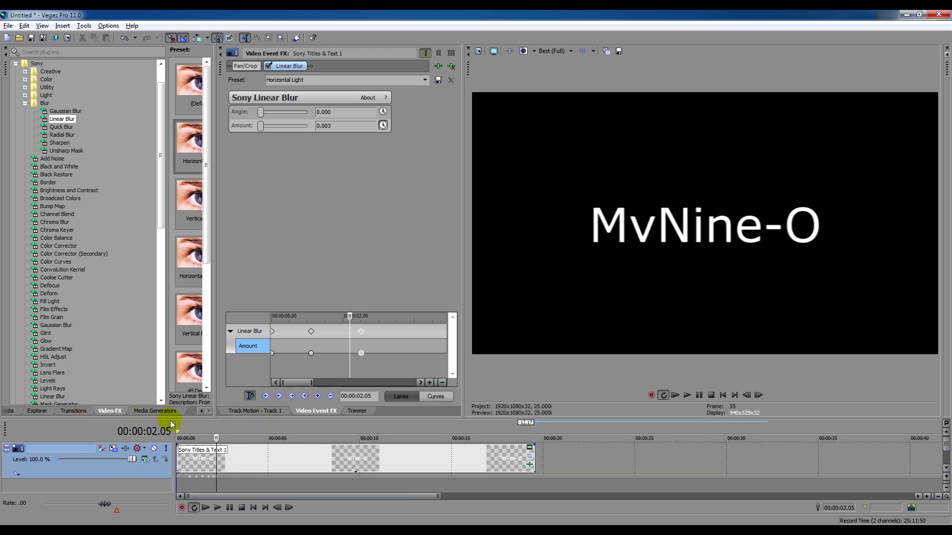
click(262, 411)
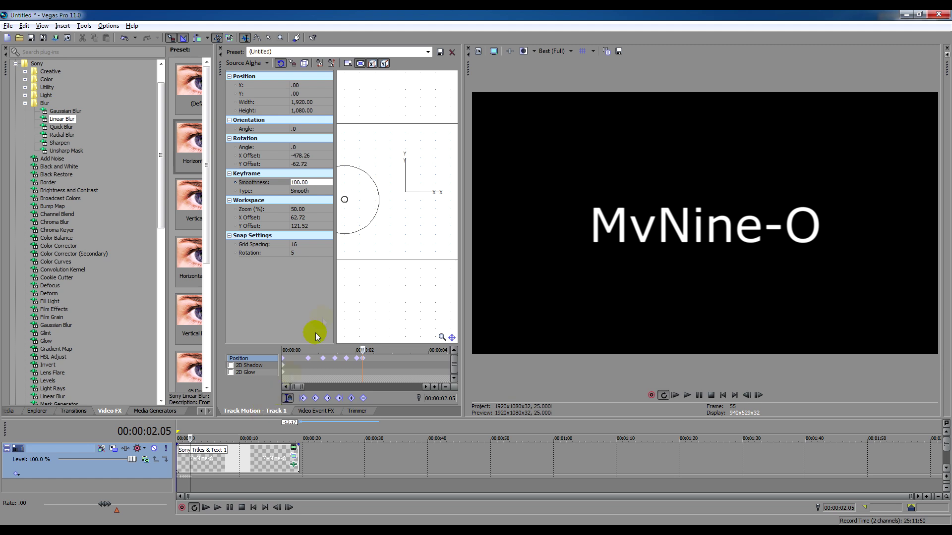
drag(216, 312, 2, 307)
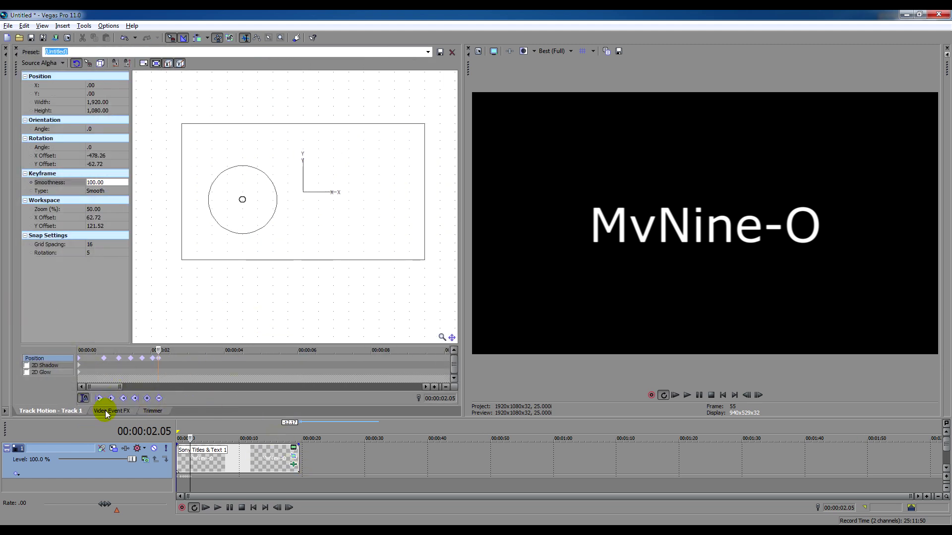
click(106, 411)
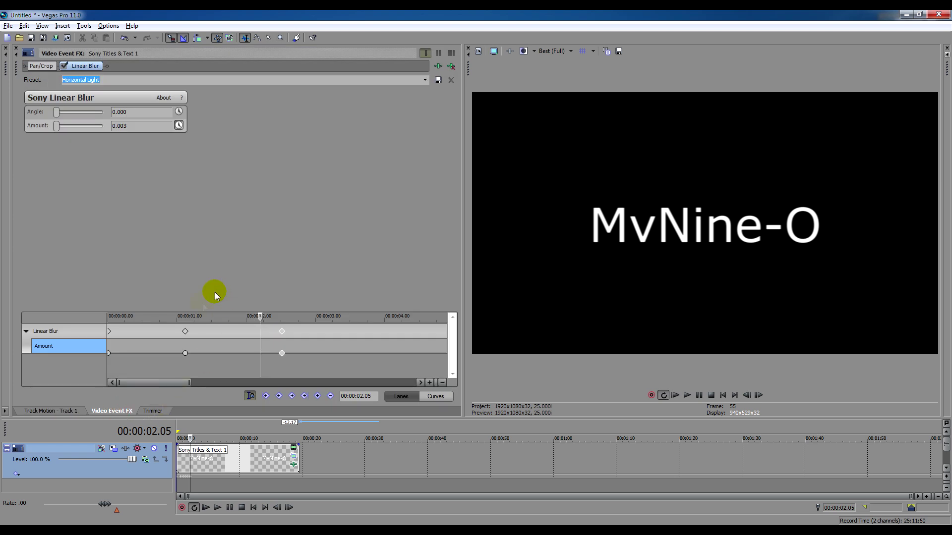
click(36, 64)
click(35, 412)
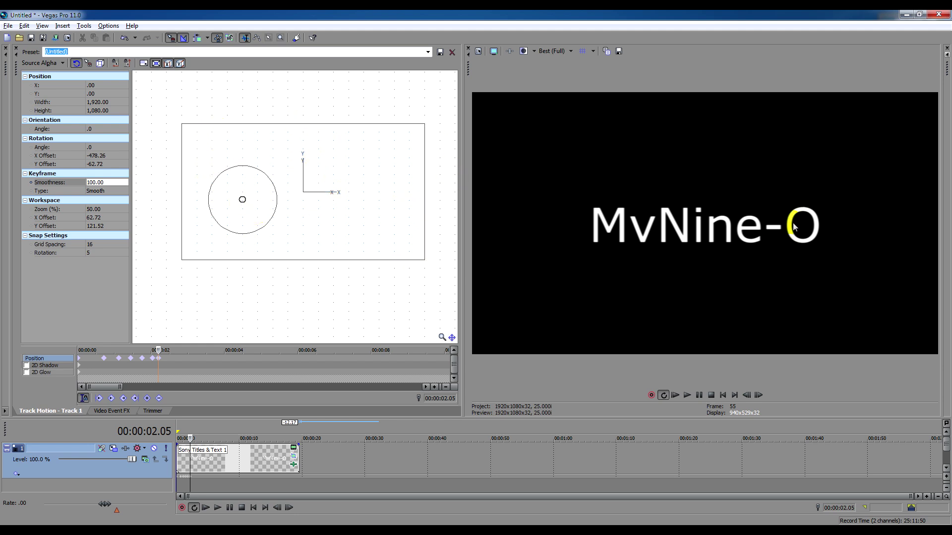
Preview the blurred title near the beginning of its event and return to 00:00:00.00
click(185, 453)
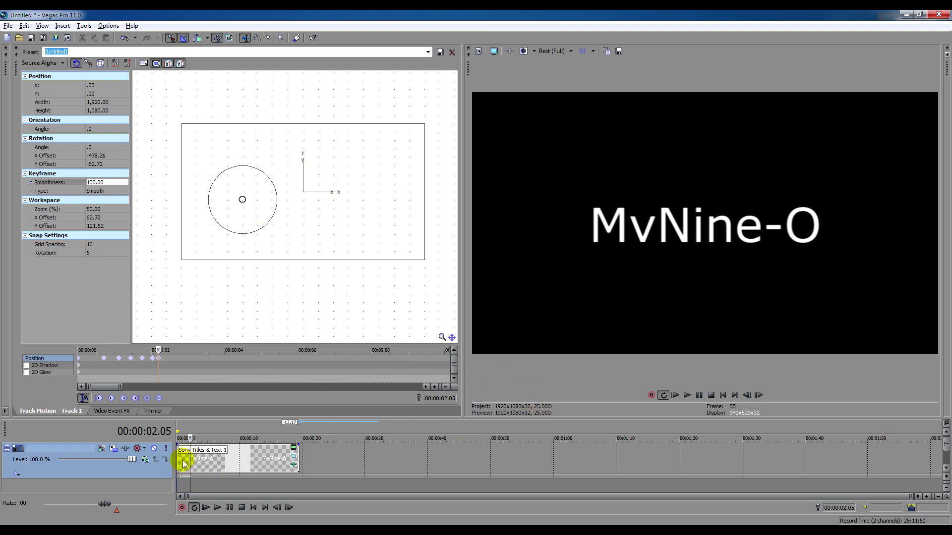
key(space)
click(181, 466)
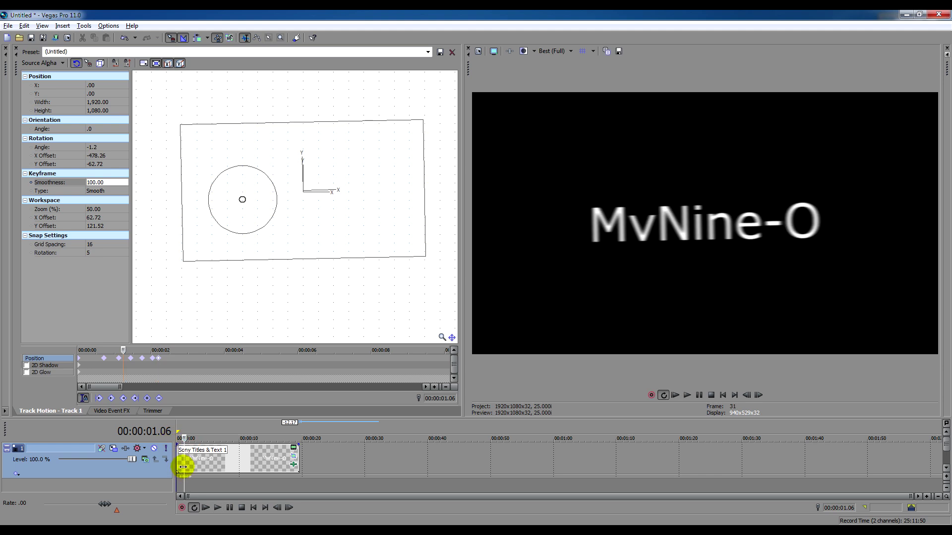
click(175, 453)
click(300, 192)
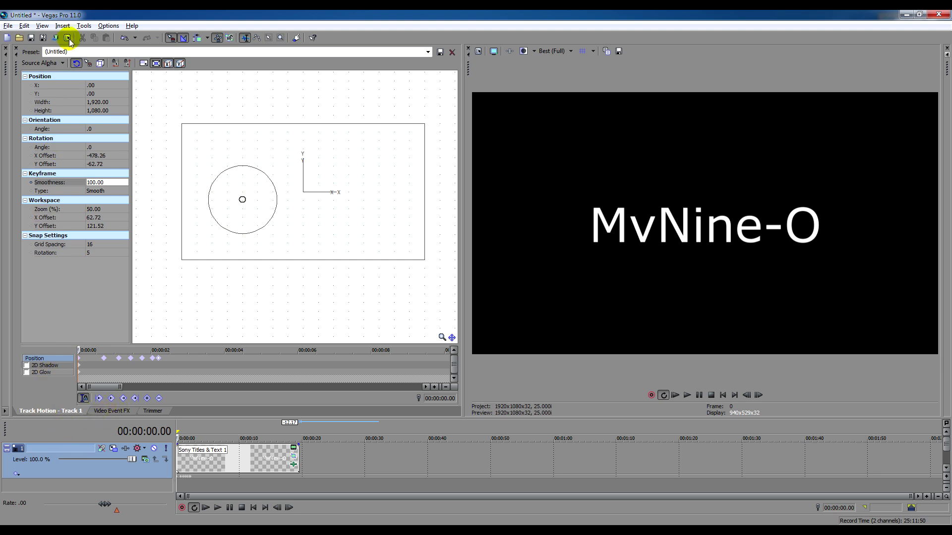
Compare the title event's Pan/Crop frame and surrounding workspace with the track's Track Motion view
click(116, 411)
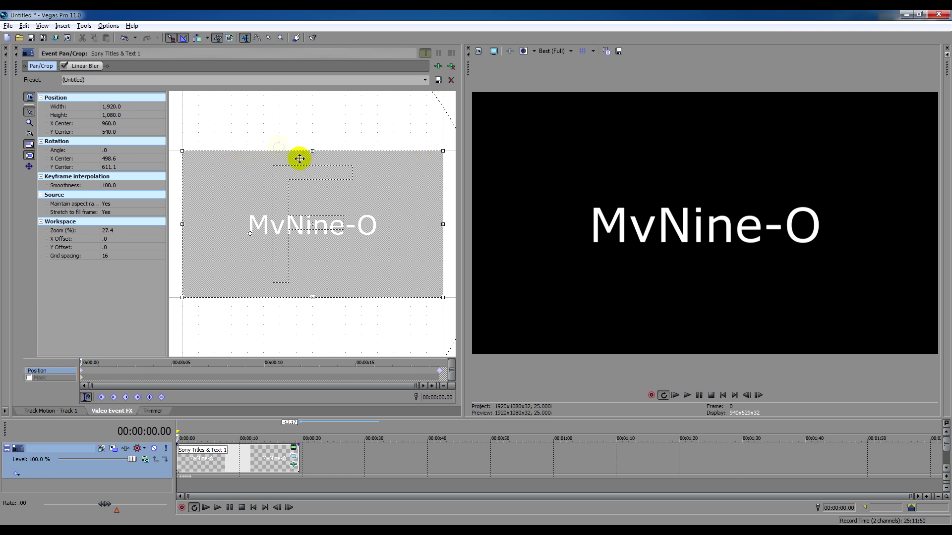
scroll(238, 260, down, 5)
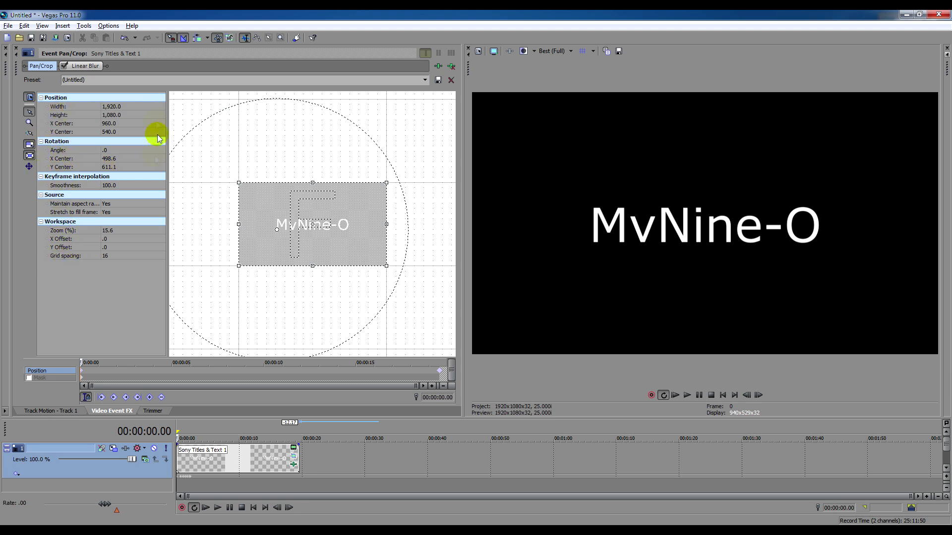
click(44, 412)
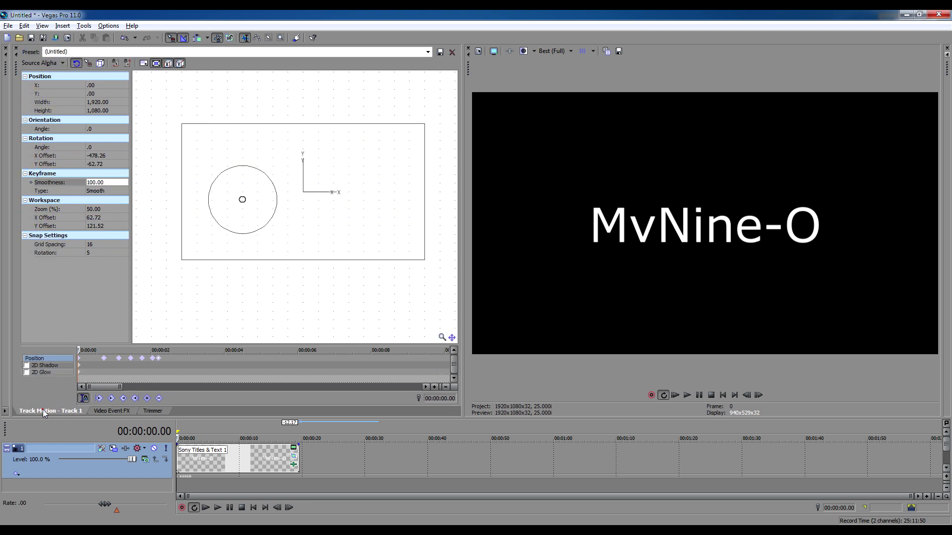
click(106, 411)
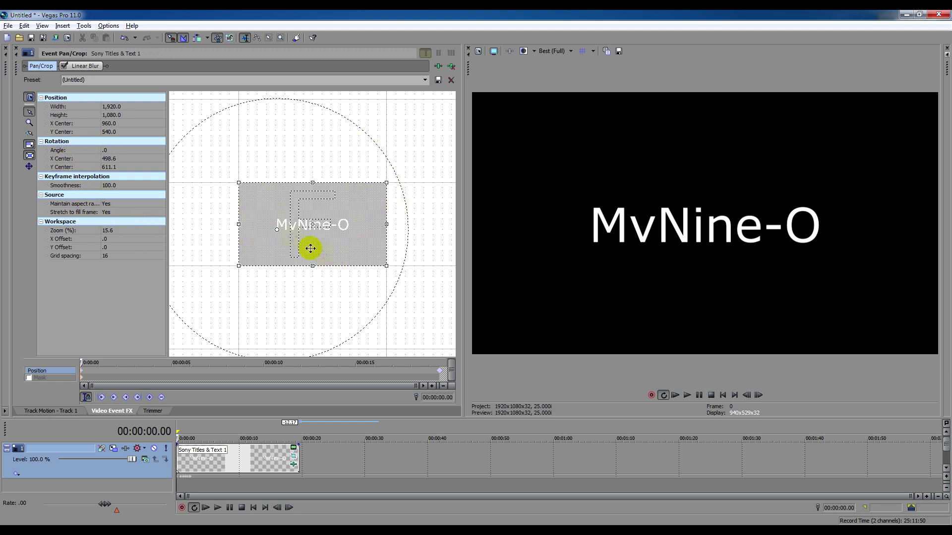
click(57, 411)
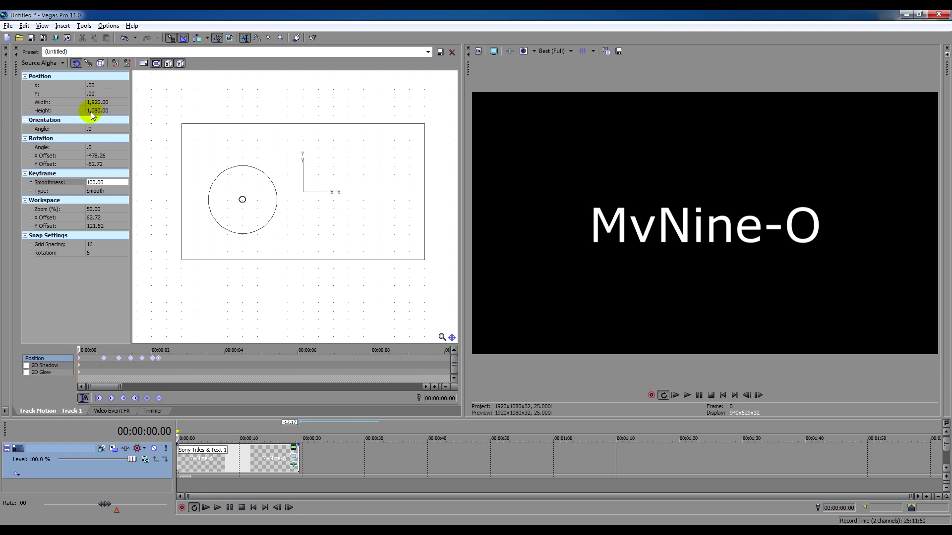
Try moving the title's Track Motion frame to about X -294, Y -71 and restore it to the centre
drag(191, 141, 164, 154)
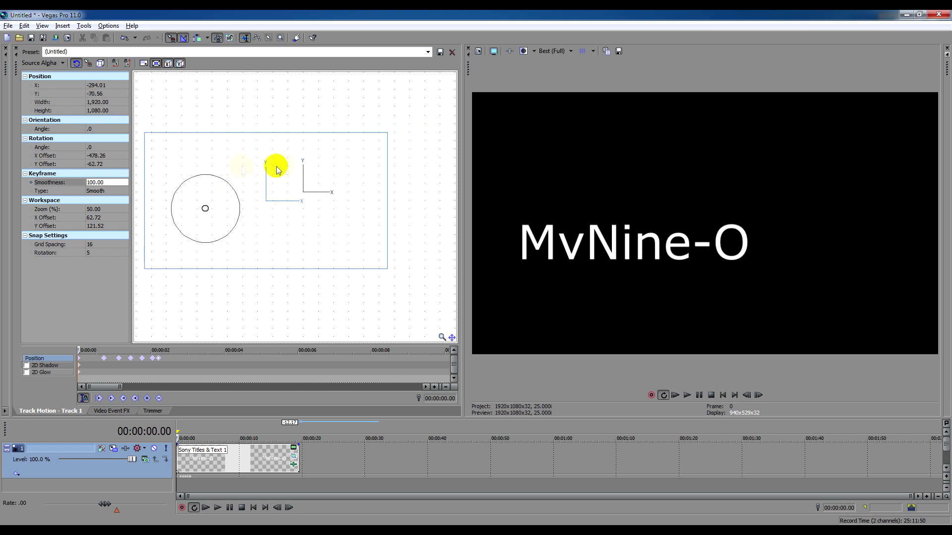
right_click(306, 174)
click(215, 156)
drag(175, 152, 206, 140)
right_click(191, 152)
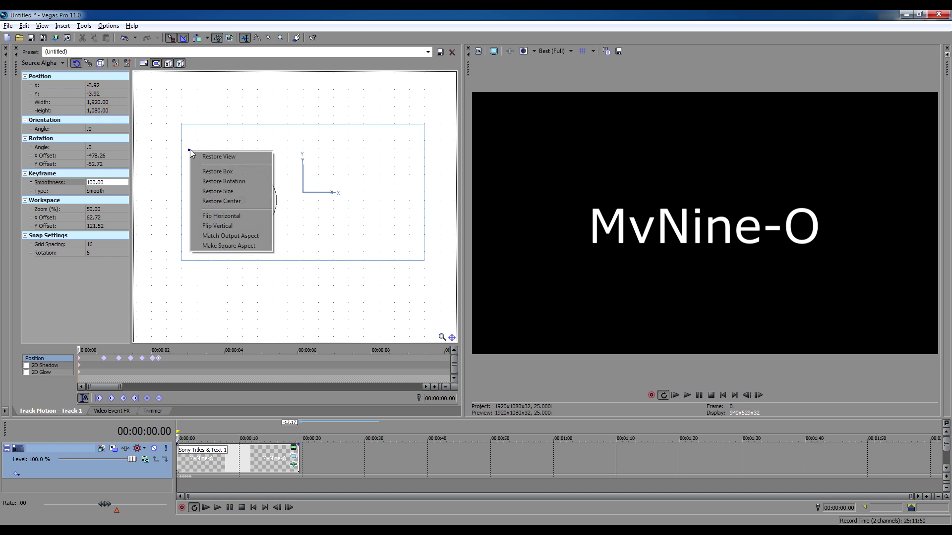
click(242, 201)
drag(298, 167, 238, 175)
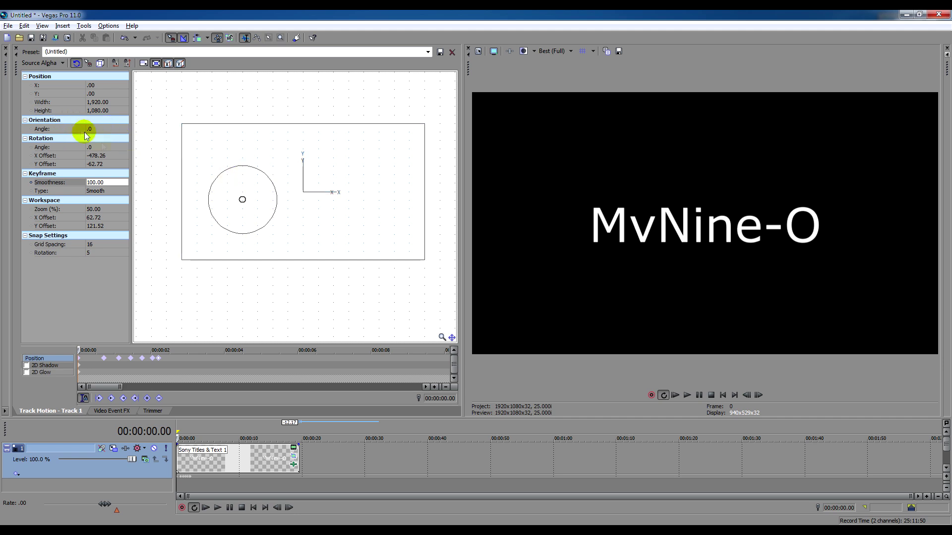
Examine how the frame edges, rotation circle and keyframe timeline differ between the event's Pan/Crop and Track Motion
click(118, 413)
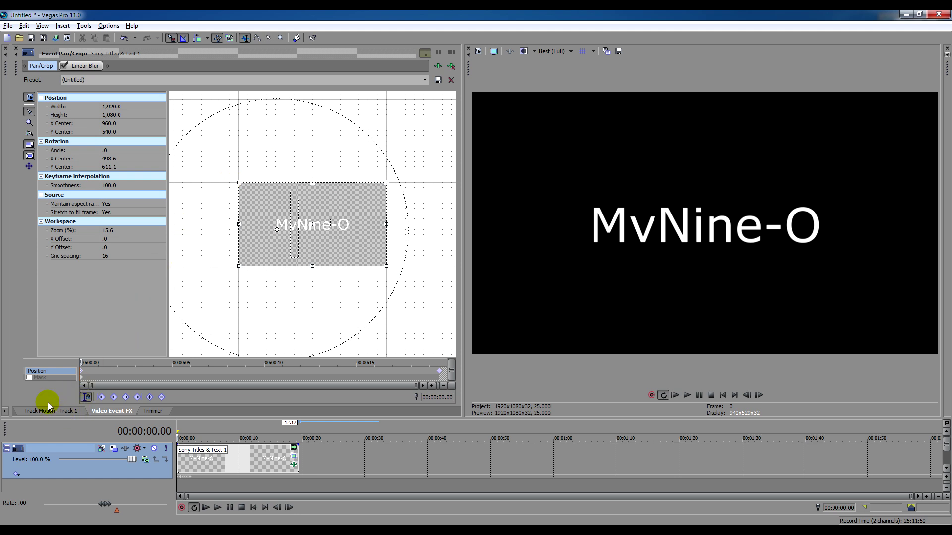
click(35, 412)
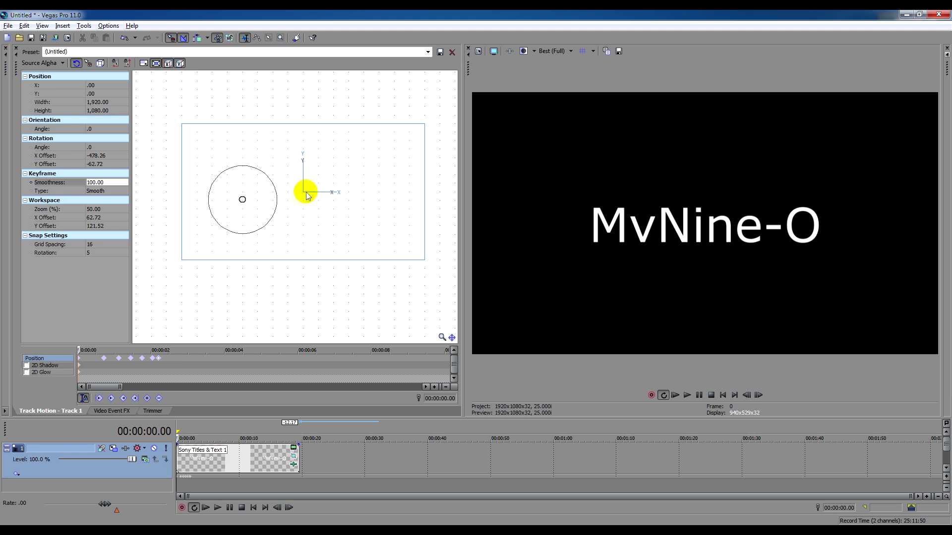
click(113, 411)
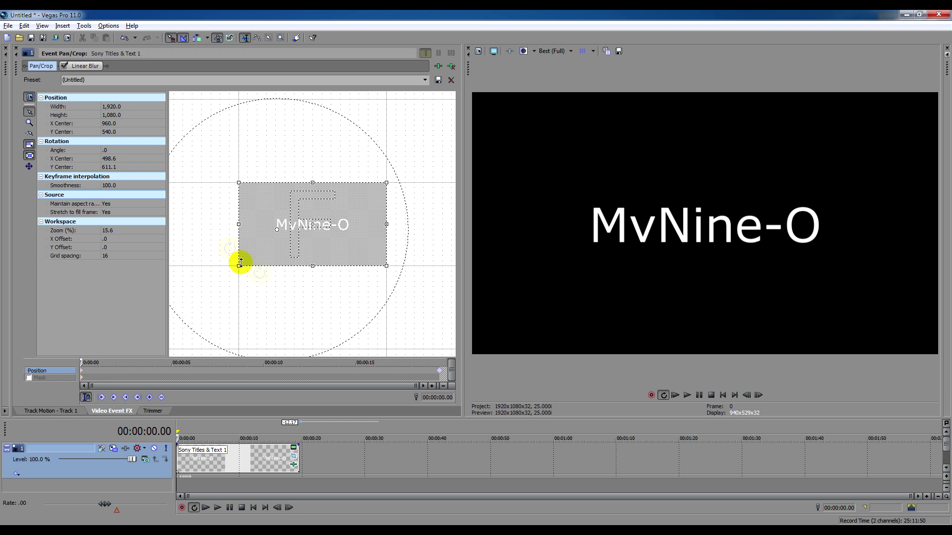
click(30, 411)
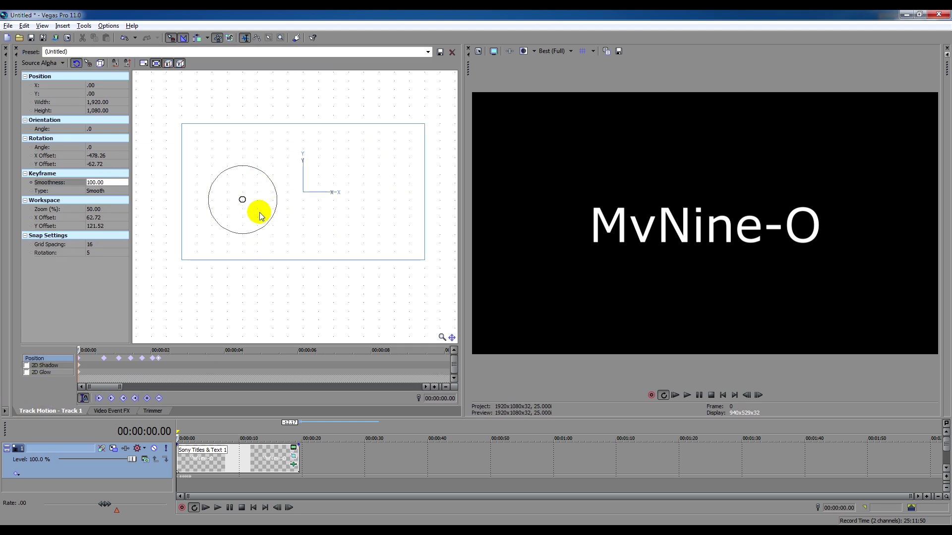
click(109, 411)
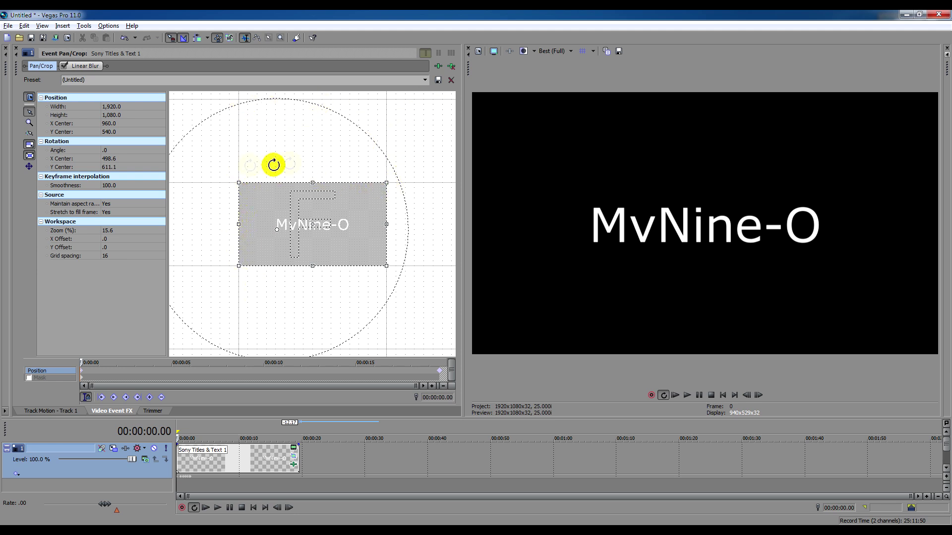
click(52, 411)
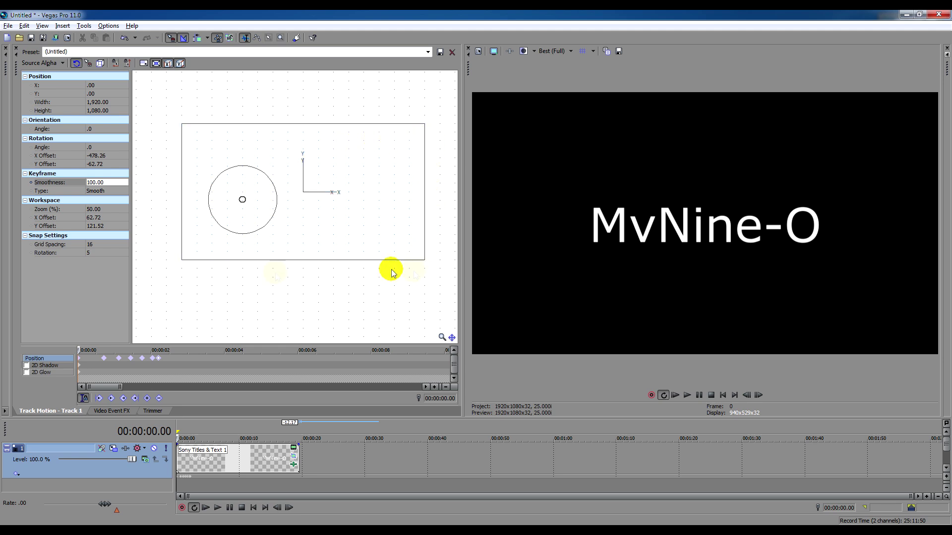
click(97, 411)
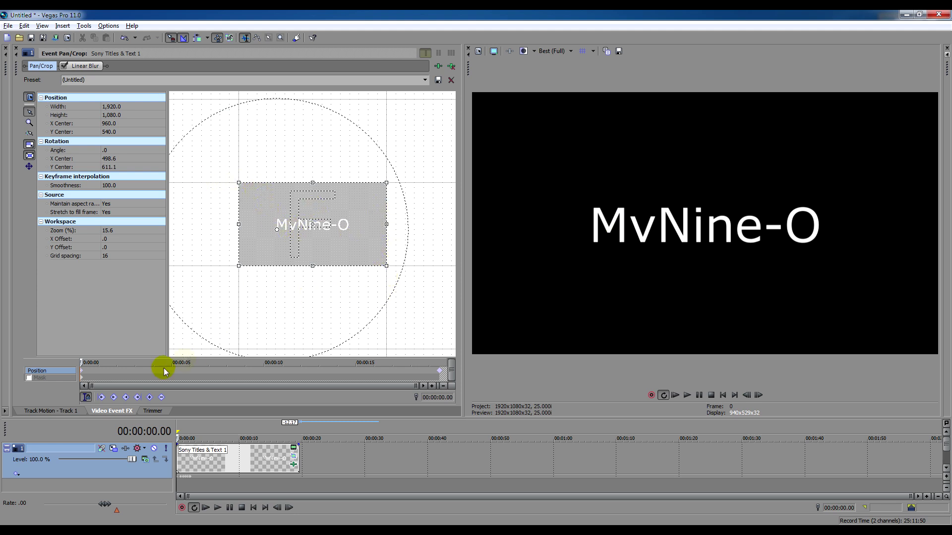
click(52, 411)
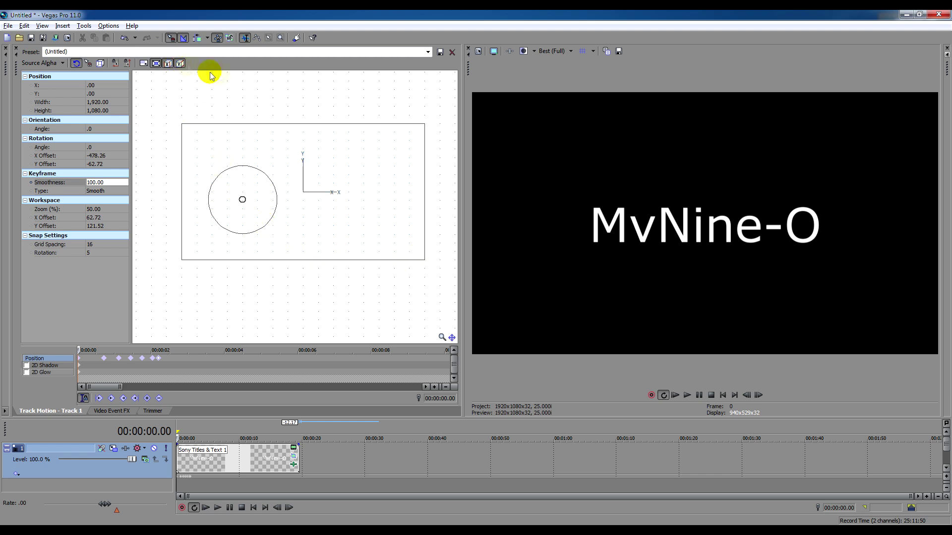
click(182, 154)
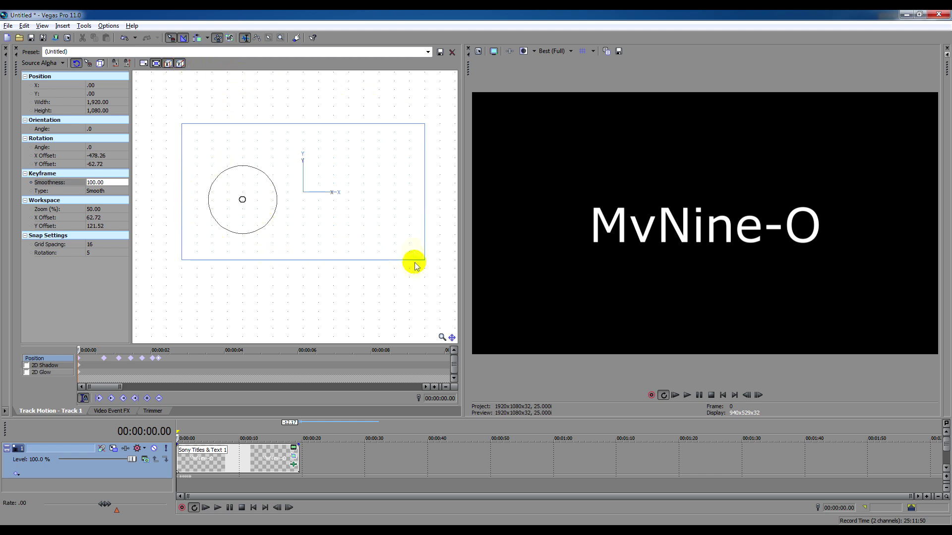
Try rotating the title event's Pan/Crop frame to about 91.5 degrees, restore its default framing and return to Track Motion
click(117, 411)
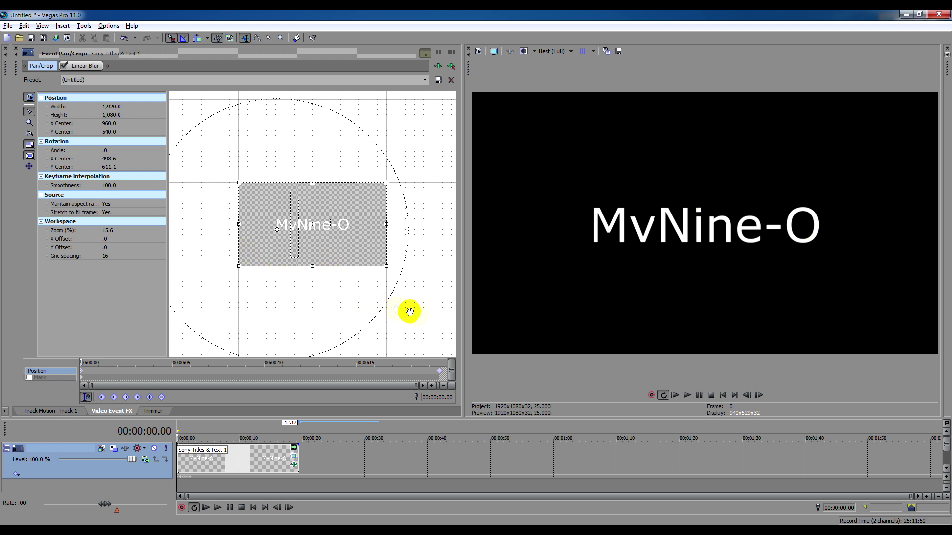
drag(383, 304, 335, 271)
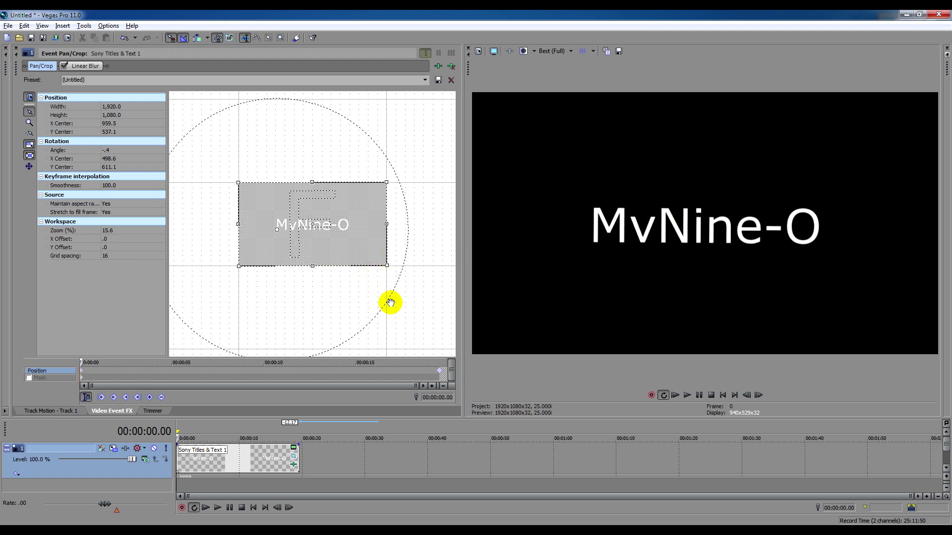
drag(382, 306, 163, 379)
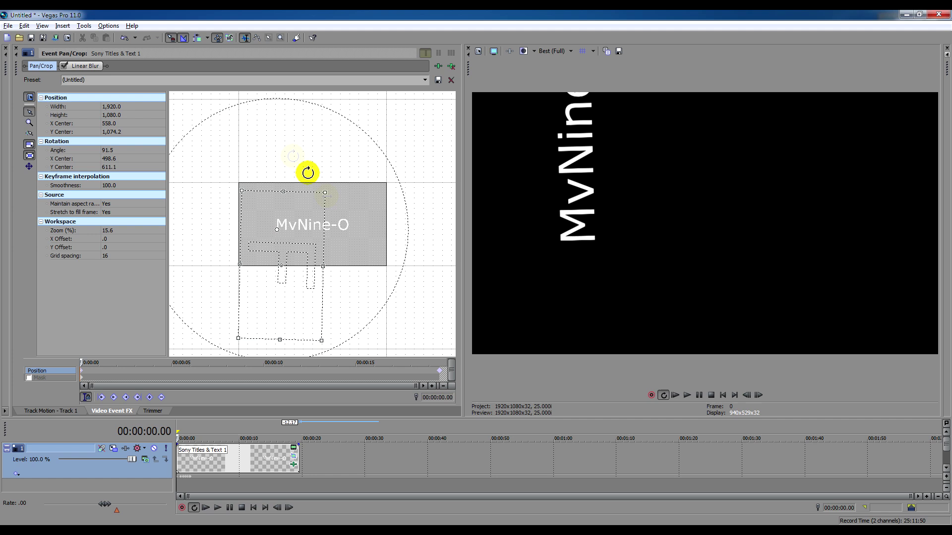
right_click(297, 222)
click(328, 228)
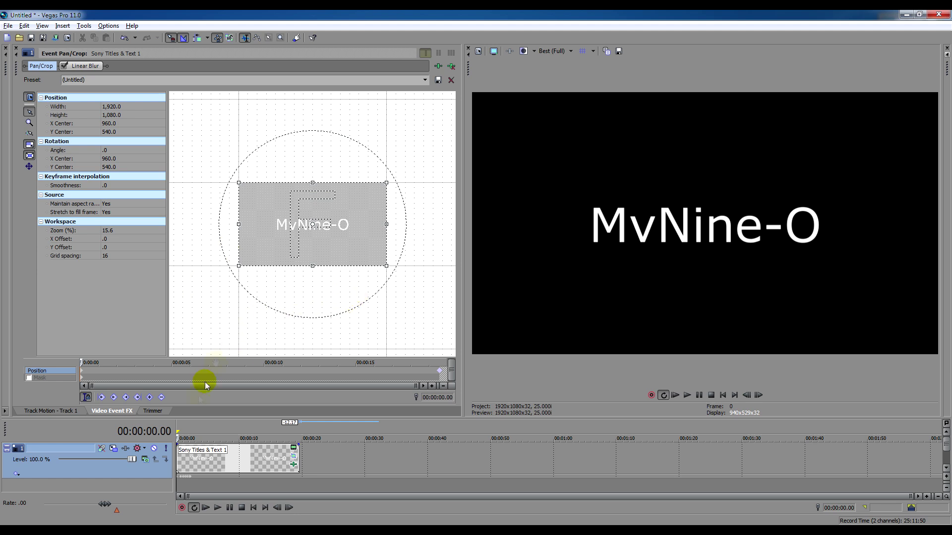
click(37, 410)
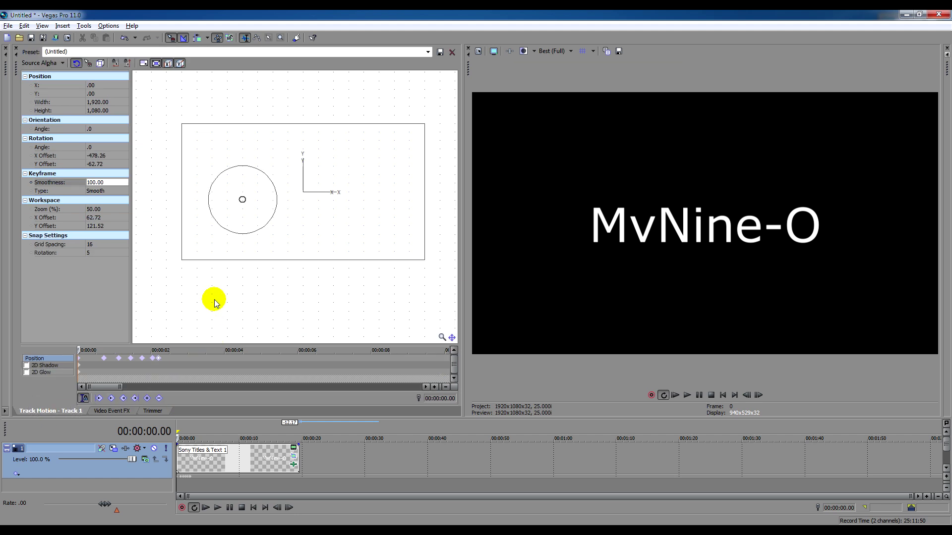